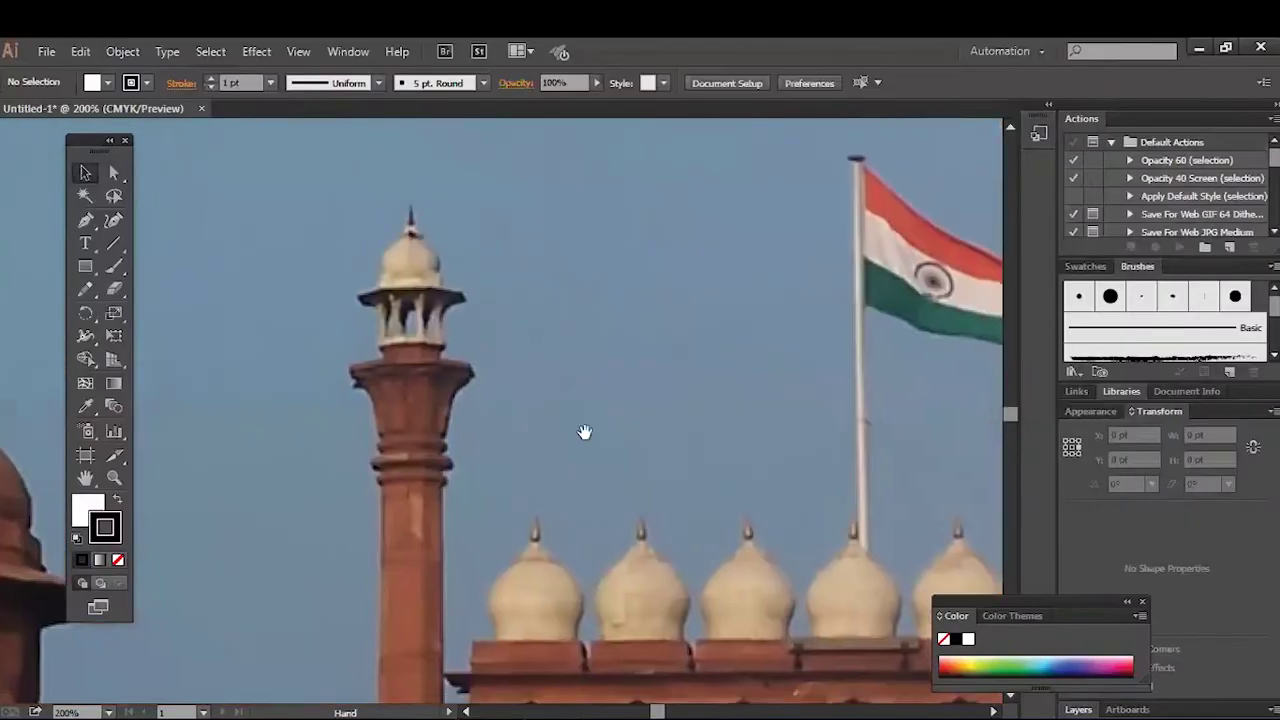
Step: Make the fill swatch the active colour, ahead of stroke
{"action": "key", "text": "x"}
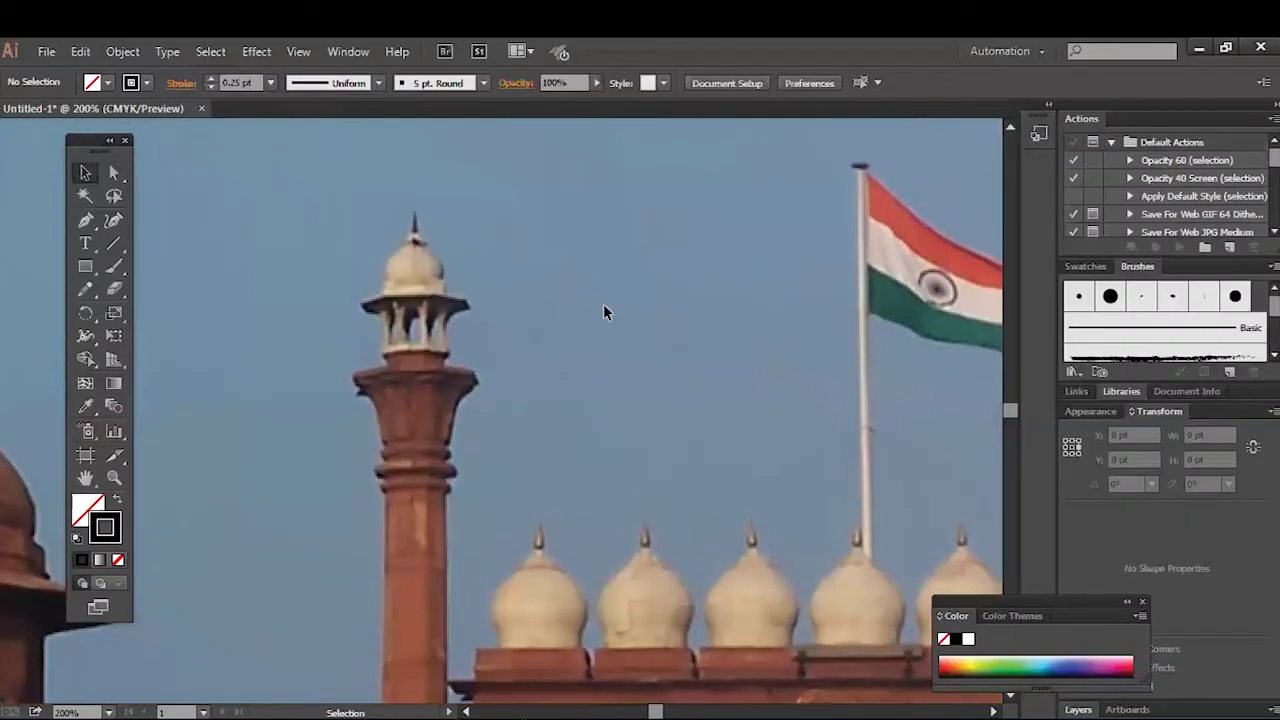
Step: Start the outline at the spire tip and curve it down the dome to the eave's right tip
{"action": "scroll", "coordinate": [603, 313], "scroll_direction": "up", "scroll_amount": 3}
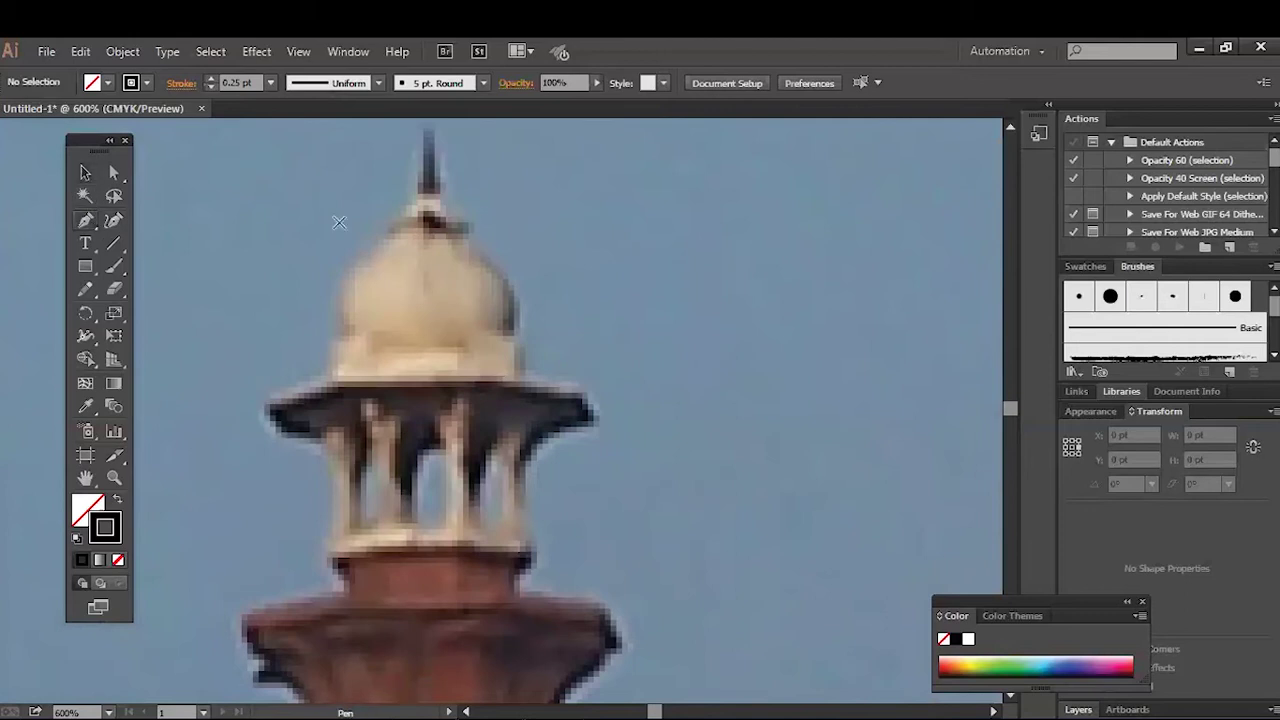
{"action": "scroll", "coordinate": [498, 300], "scroll_direction": "up", "scroll_amount": 2}
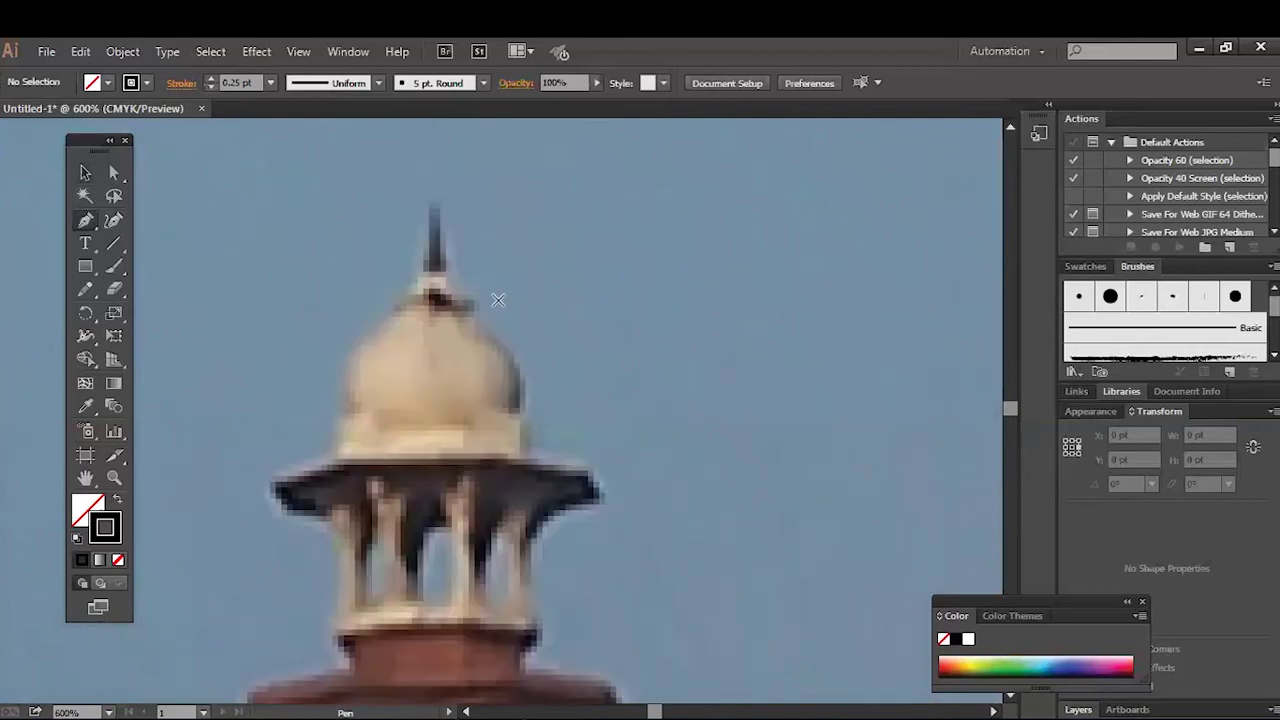
{"action": "left_click", "coordinate": [432, 268]}
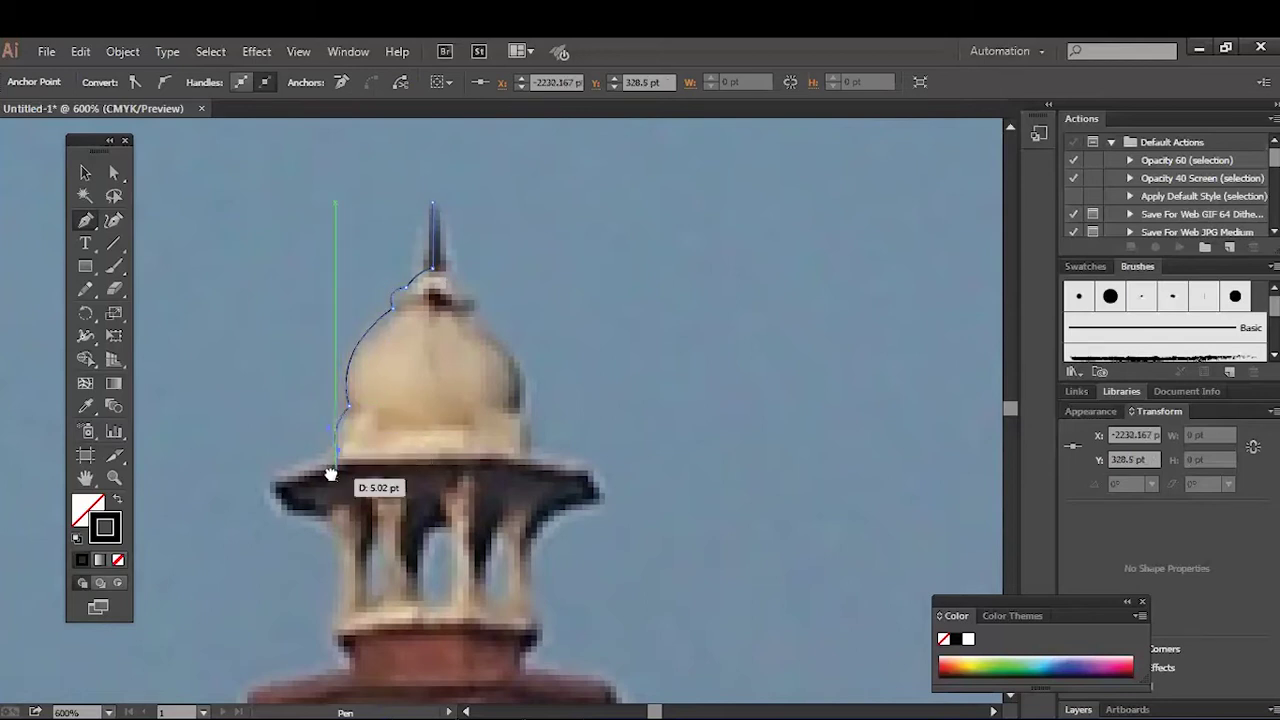
{"action": "scroll", "coordinate": [331, 474], "scroll_direction": "down", "scroll_amount": 1}
{"action": "left_click_drag", "start_coordinate": [457, 460], "coordinate": [524, 460]}
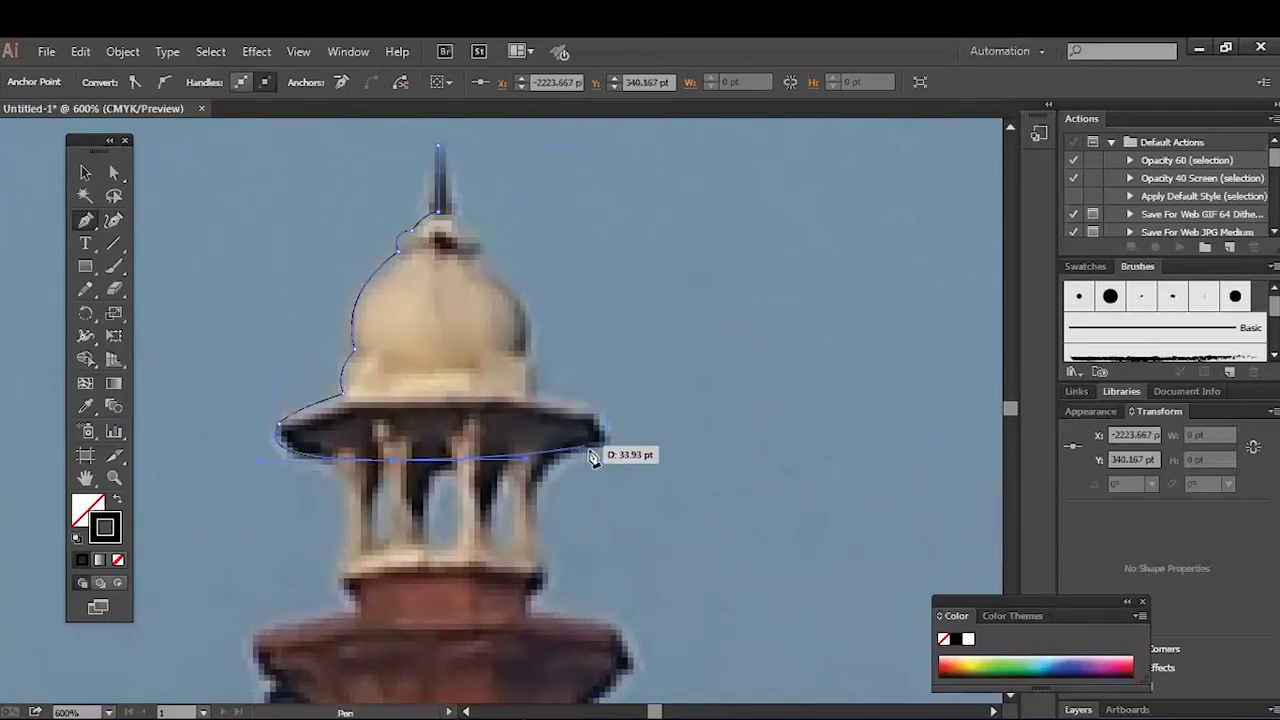
{"action": "left_click_drag", "start_coordinate": [606, 438], "coordinate": [600, 452]}
{"action": "left_click", "coordinate": [544, 401]}
{"action": "key", "text": "ctrl+z"}
Step: Curve the outline up the dome, along the eave underside, and finish at the spire top
{"action": "left_click_drag", "start_coordinate": [540, 405], "coordinate": [529, 358]}
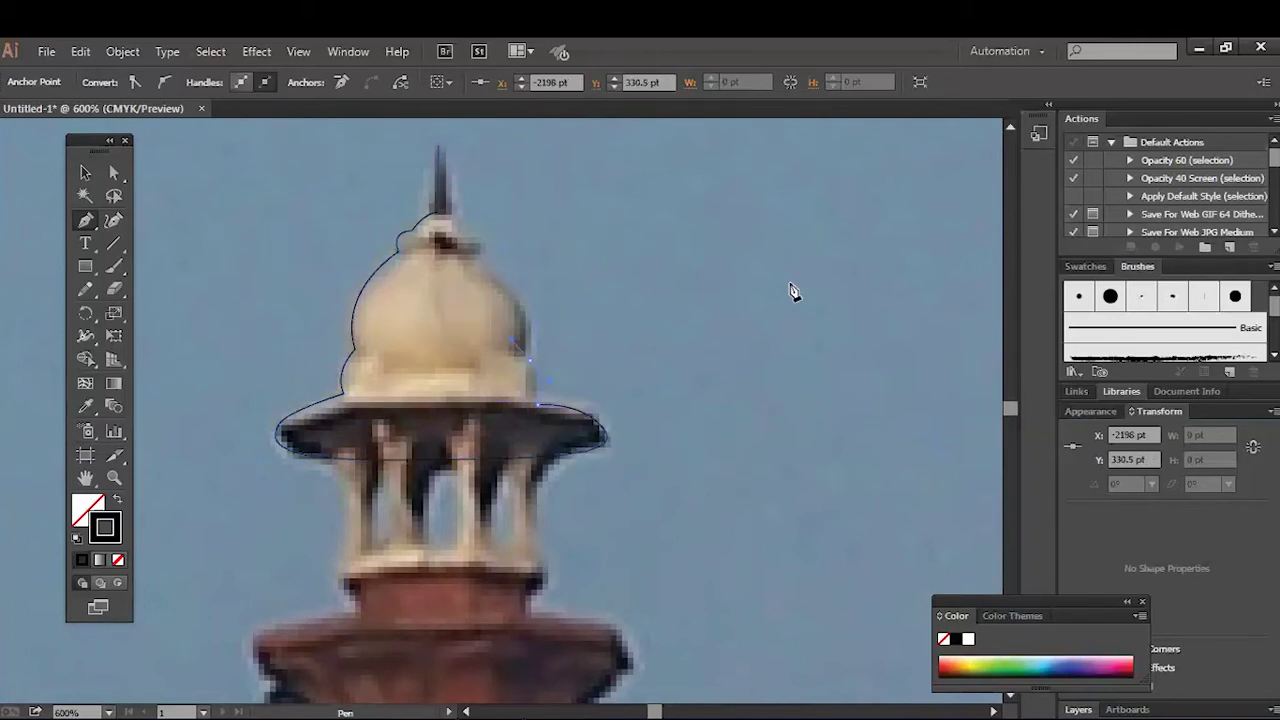
{"action": "mouse_move", "coordinate": [482, 249]}
{"action": "left_mouse_down"}
{"action": "mouse_move", "coordinate": [388, 178]}
{"action": "mouse_move", "coordinate": [414, 183]}
{"action": "left_mouse_up"}
{"action": "left_click_drag", "start_coordinate": [440, 458], "coordinate": [634, 449]}
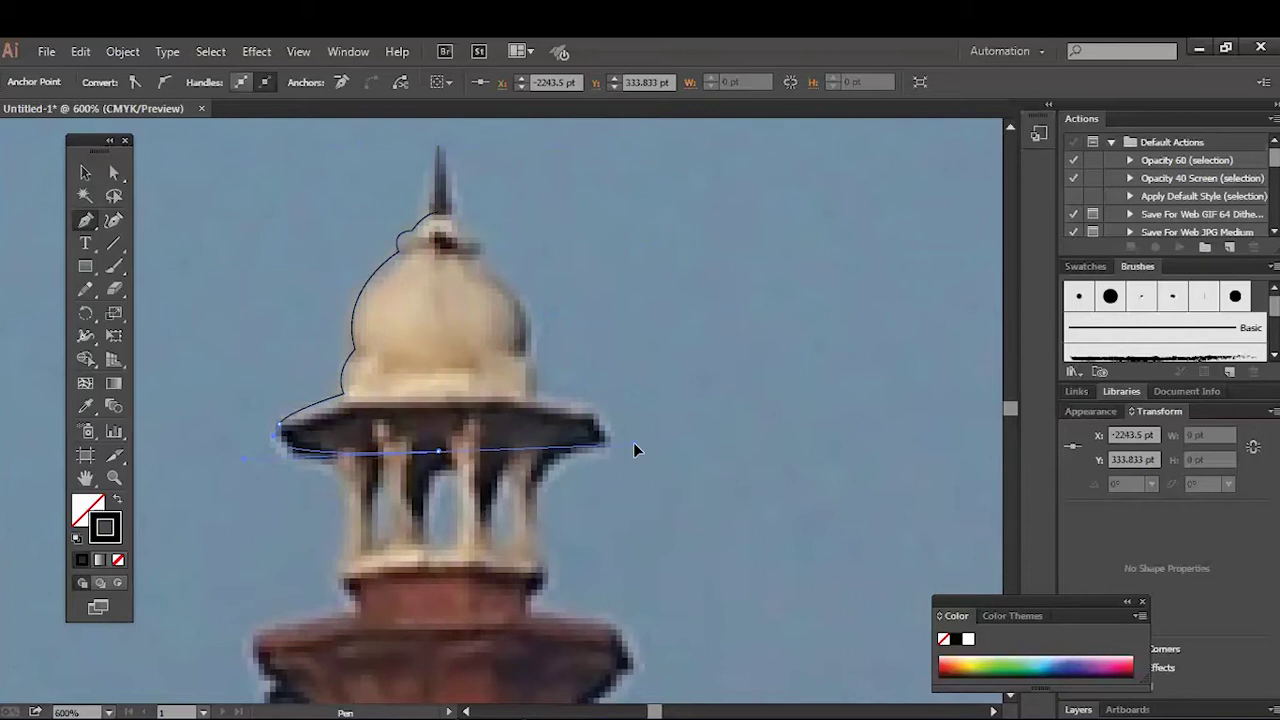
{"action": "left_click_drag", "start_coordinate": [440, 452], "coordinate": [468, 375]}
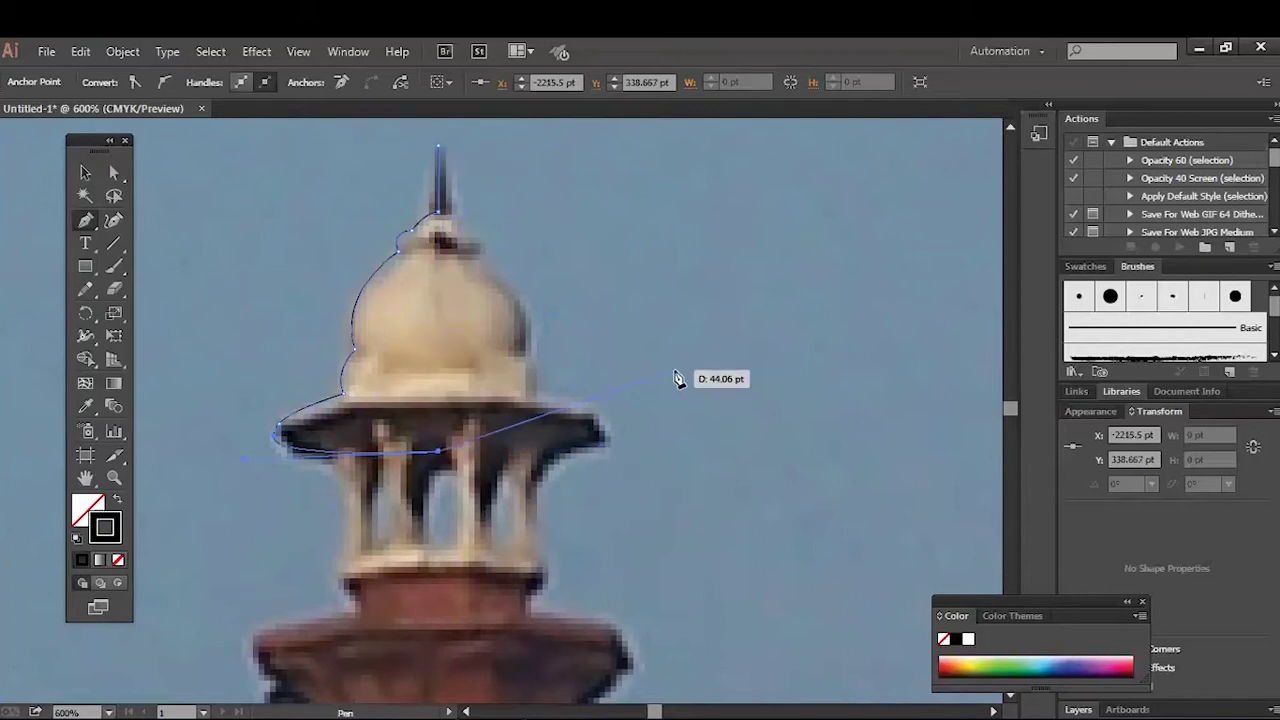
{"action": "key", "text": "ctrl+plus"}
{"action": "key", "text": "ctrl+plus"}
{"action": "key", "text": "ctrl+plus"}
{"action": "left_click_drag", "start_coordinate": [466, 305], "coordinate": [472, 312]}
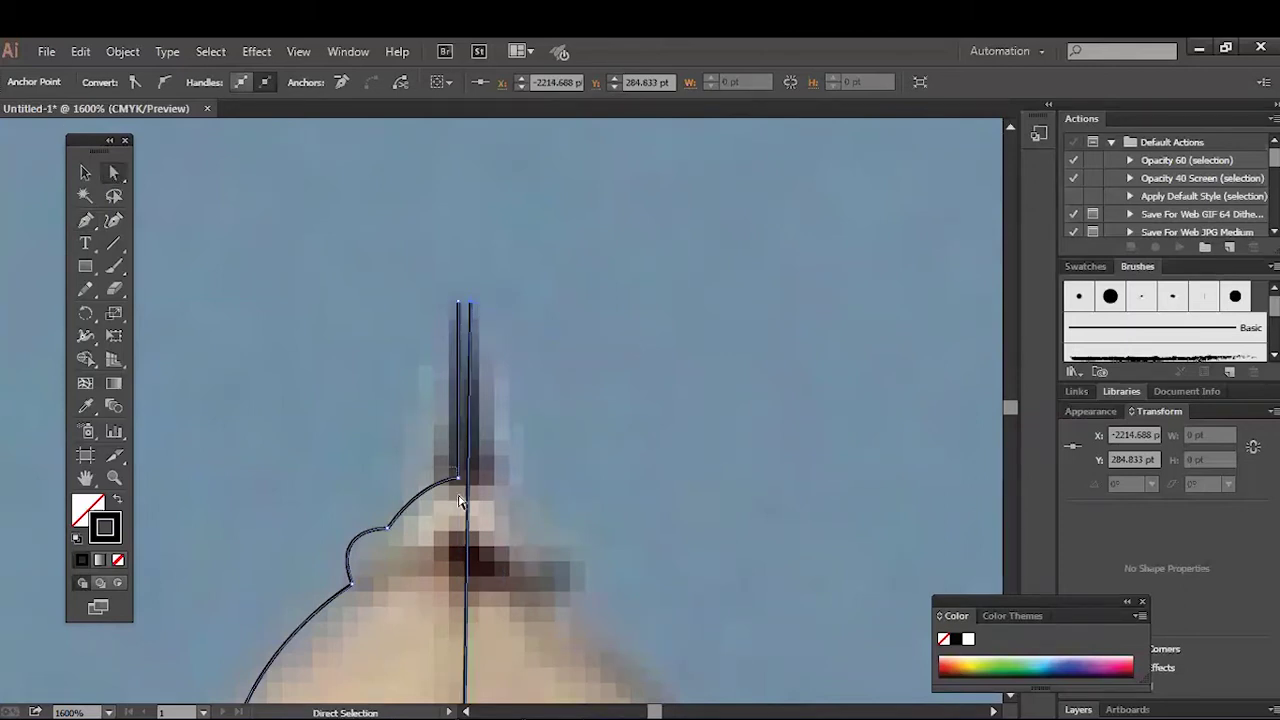
Step: Move the lower spire anchor up to the tip and extend the path from it
{"action": "left_click_drag", "start_coordinate": [460, 498], "coordinate": [463, 310]}
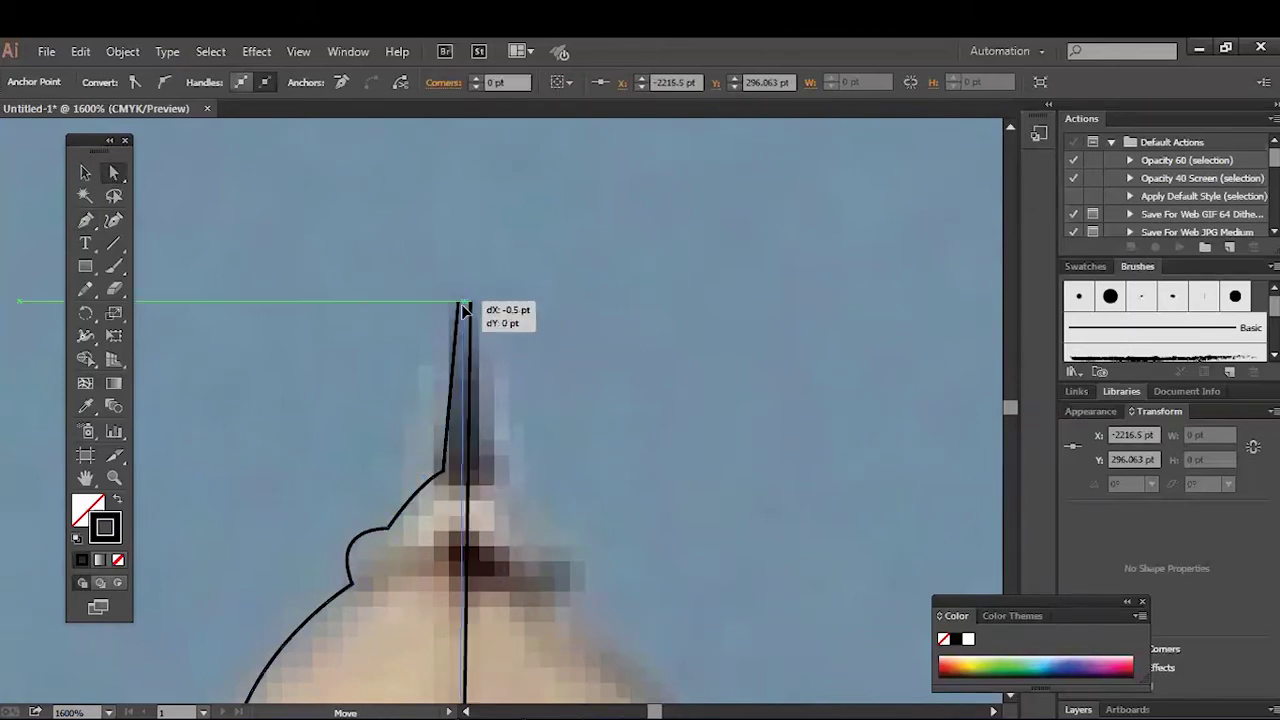
{"action": "left_click", "coordinate": [570, 345]}
{"action": "scroll", "coordinate": [589, 360], "scroll_direction": "down", "scroll_amount": 3}
{"action": "scroll", "coordinate": [589, 360], "scroll_direction": "up", "scroll_amount": 4}
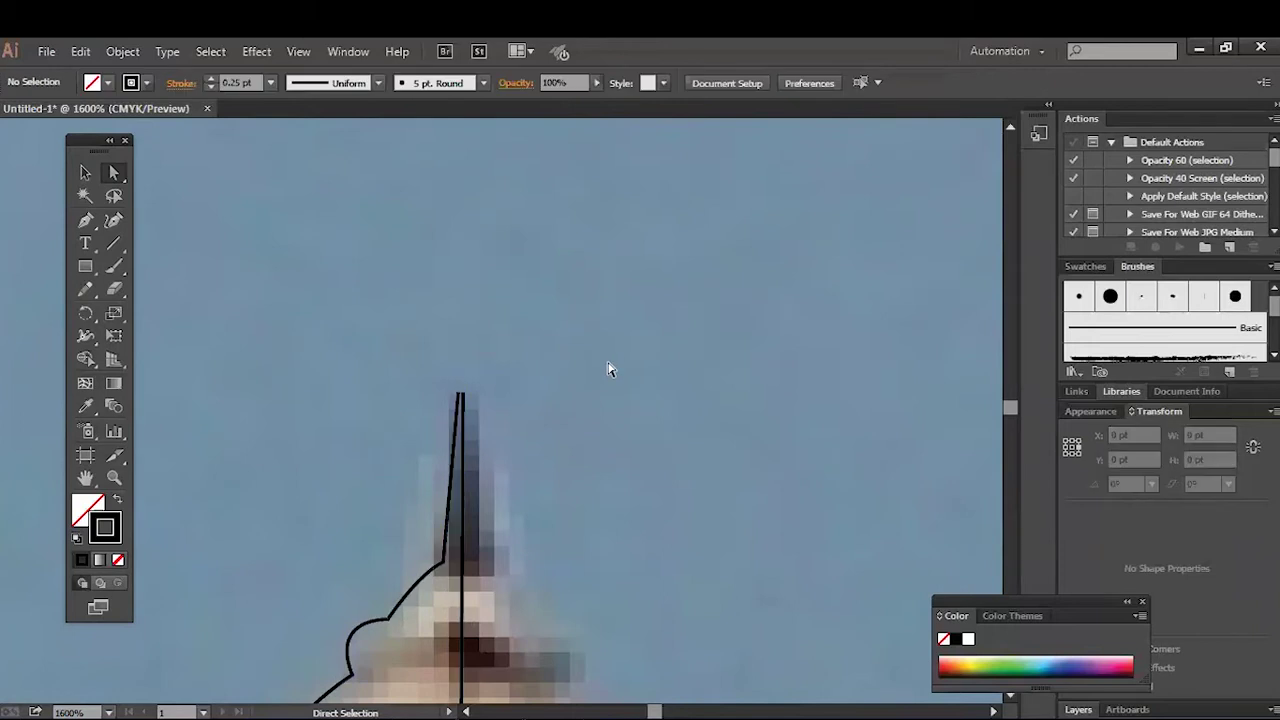
{"action": "key", "text": "ctrl+plus"}
{"action": "key", "text": "ctrl+plus"}
{"action": "key", "text": "ctrl+plus"}
{"action": "left_click", "coordinate": [329, 352]}
{"action": "key", "text": "p"}
{"action": "left_click_drag", "start_coordinate": [328, 352], "coordinate": [333, 357]}
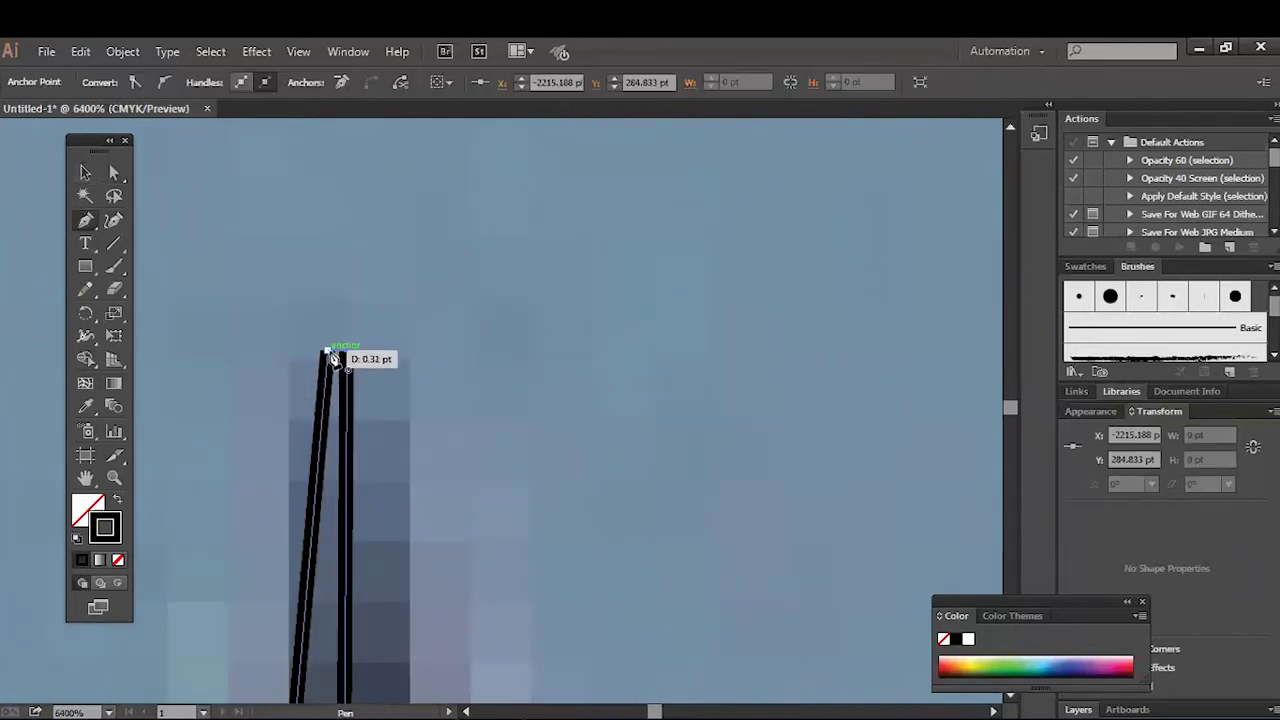
Step: Lower the right spire line's top anchor and join it to the left line as a peaked spire
{"action": "left_click", "coordinate": [114, 172]}
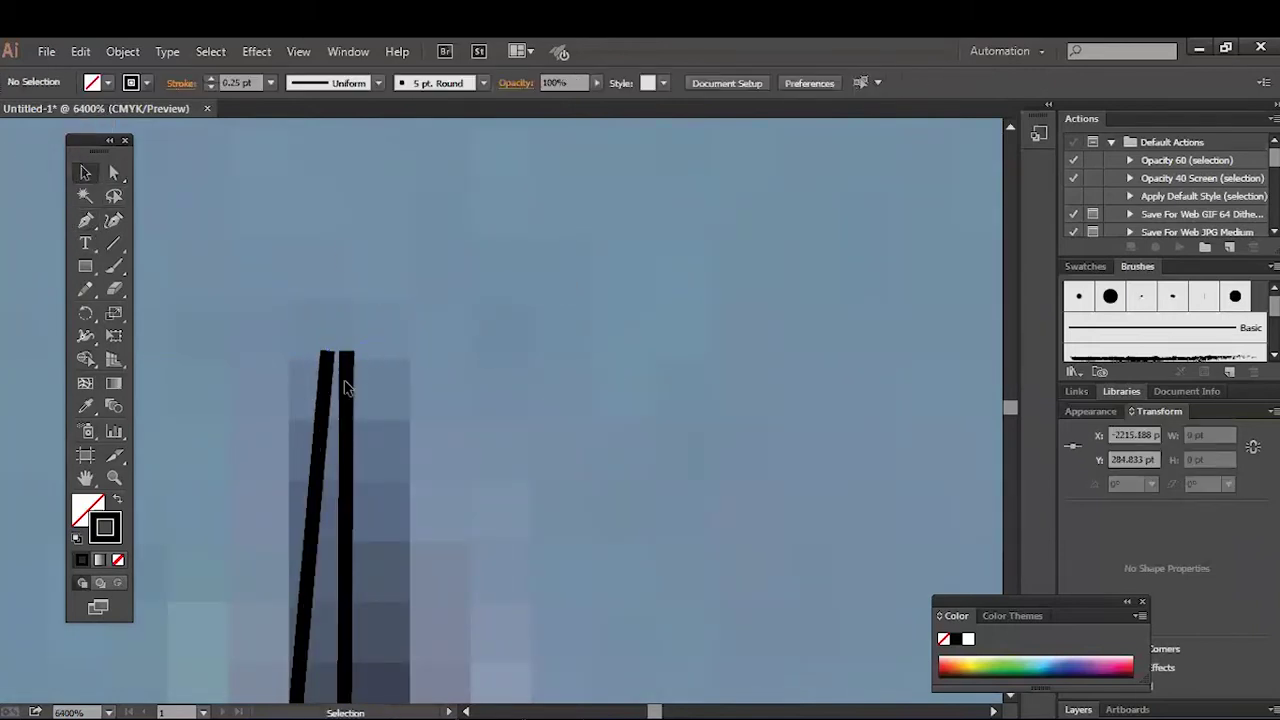
{"action": "left_click", "coordinate": [345, 343]}
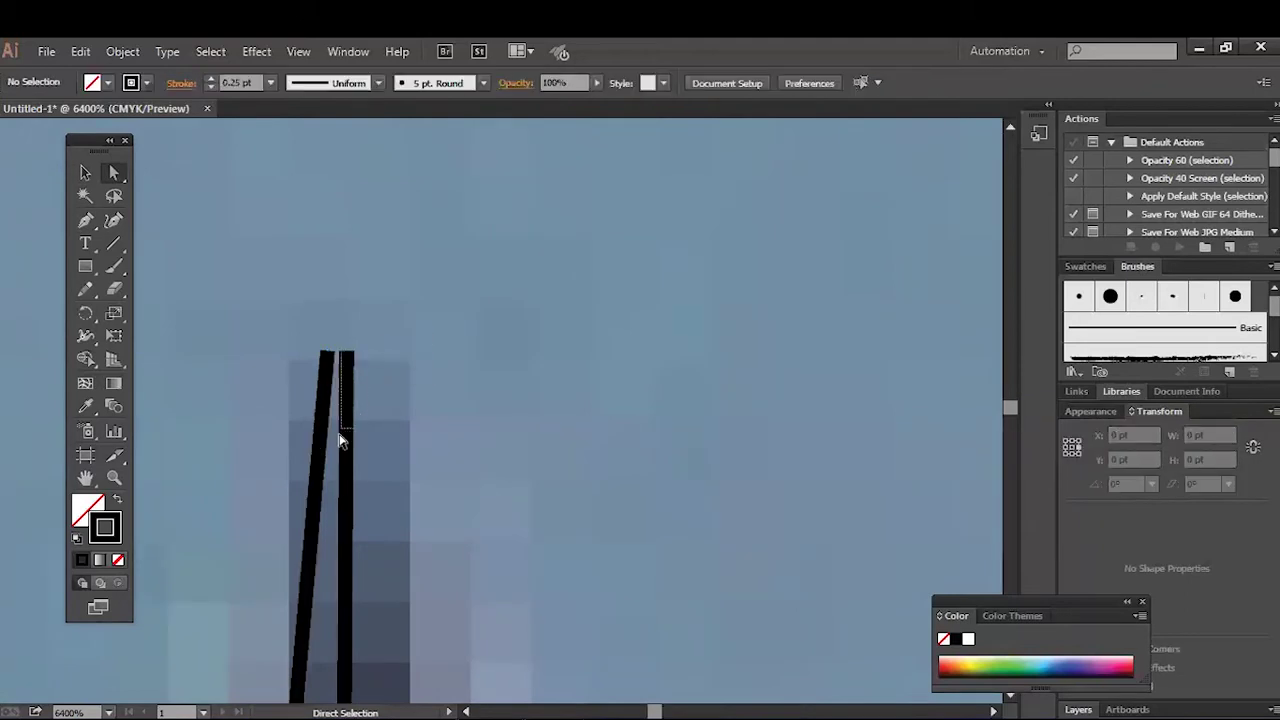
{"action": "left_click_drag", "start_coordinate": [345, 366], "coordinate": [346, 401]}
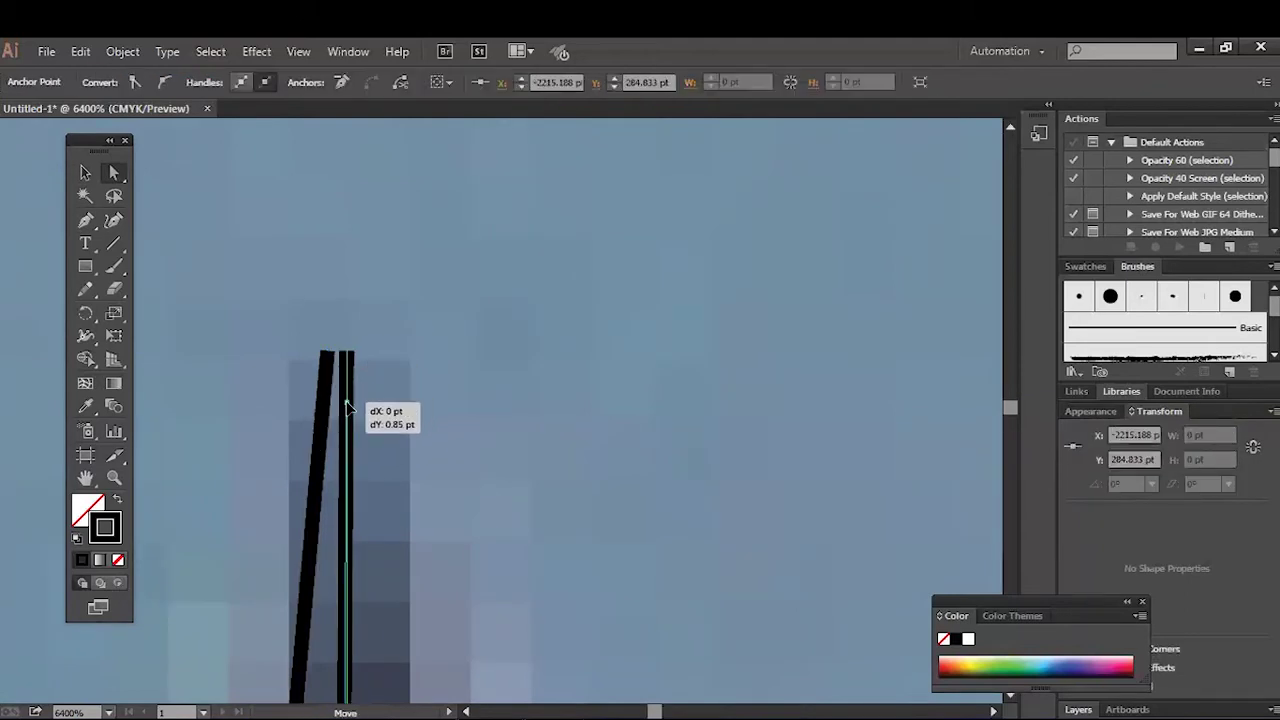
{"action": "left_click_drag", "start_coordinate": [346, 401], "coordinate": [346, 512]}
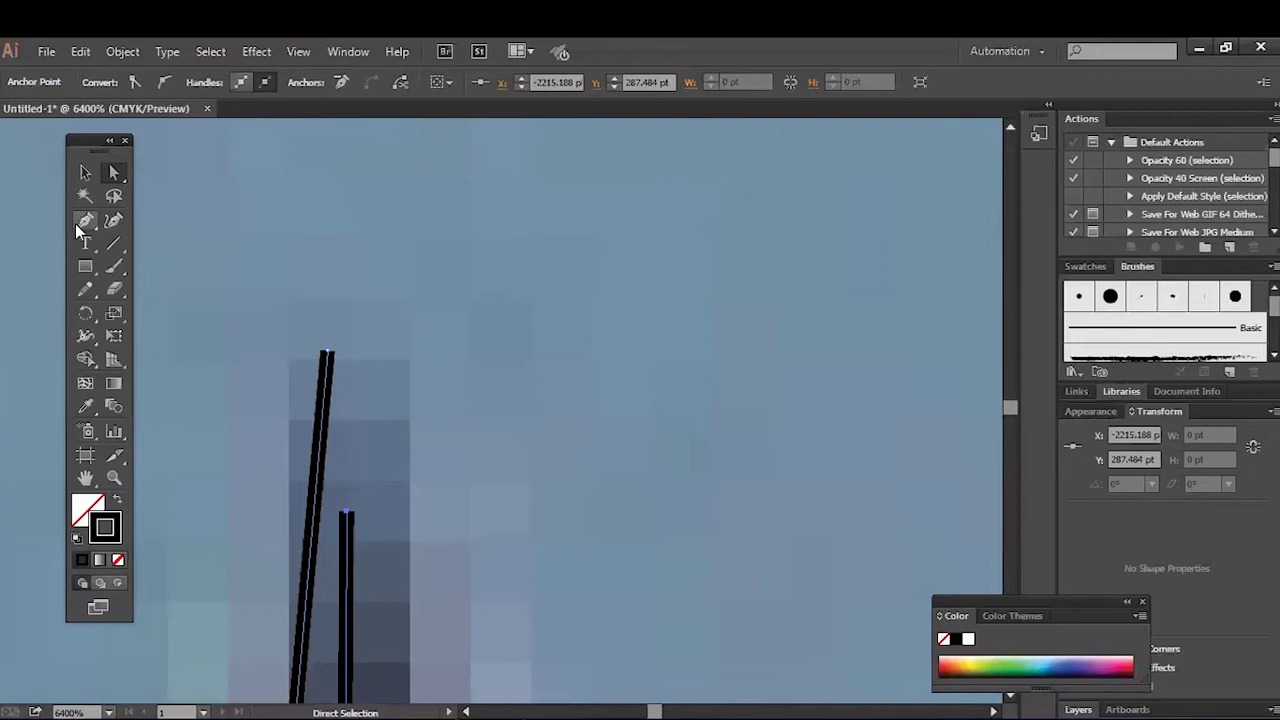
{"action": "left_click", "coordinate": [349, 516]}
{"action": "left_click", "coordinate": [329, 351]}
{"action": "key", "text": "v"}
{"action": "left_click", "coordinate": [476, 224]}
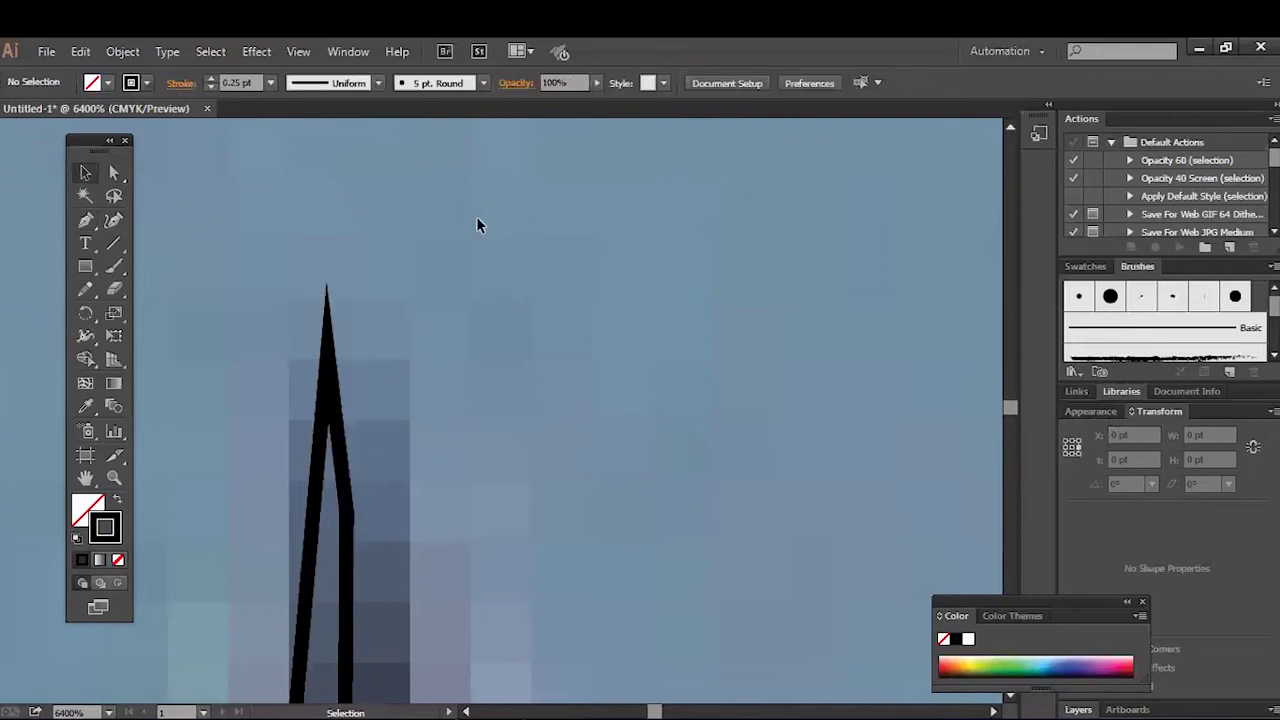
{"action": "key", "text": "ctrl+minus"}
{"action": "key", "text": "ctrl+minus"}
{"action": "key", "text": "ctrl+minus"}
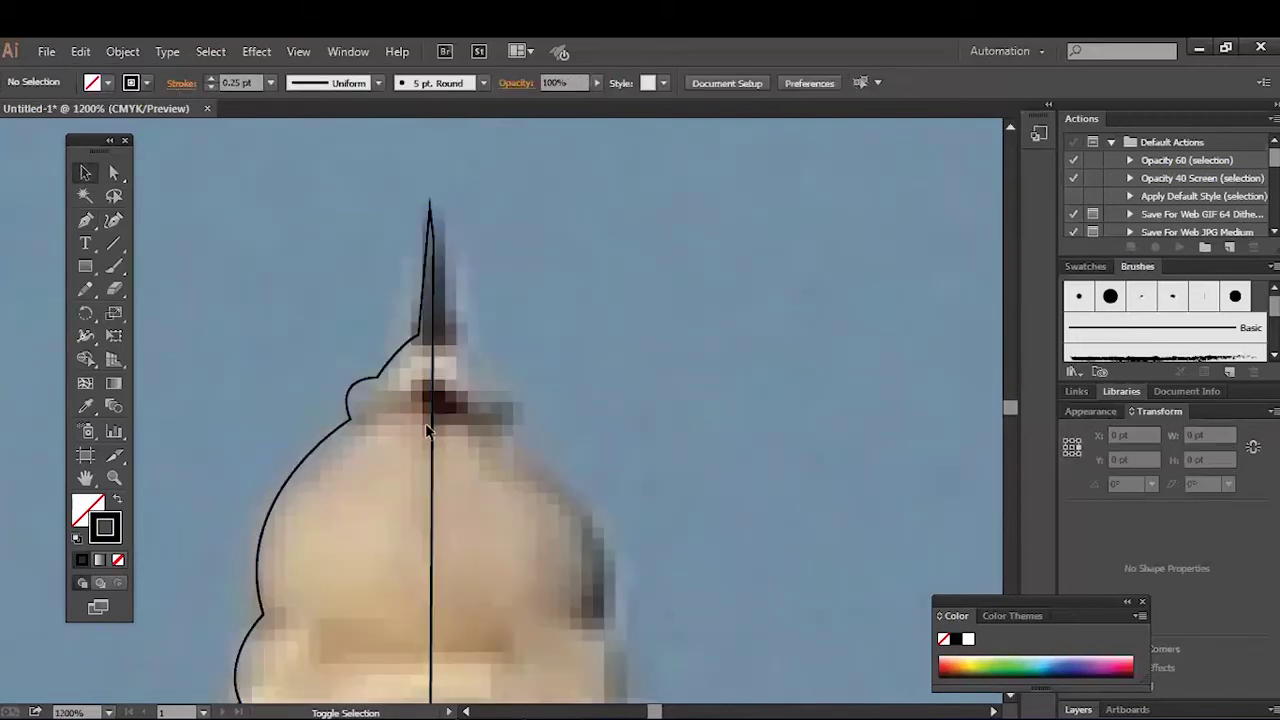
Step: Duplicate the half-dome outline, reflect it vertically, and place it beside the original
{"action": "left_click_drag", "start_coordinate": [436, 415], "coordinate": [464, 423]}
{"action": "right_click", "coordinate": [462, 332]}
{"action": "left_click", "coordinate": [760, 489]}
{"action": "left_click", "coordinate": [929, 529]}
{"action": "left_click", "coordinate": [1063, 571]}
{"action": "left_click_drag", "start_coordinate": [297, 443], "coordinate": [533, 438]}
{"action": "left_click", "coordinate": [660, 325]}
Step: Inspect where the two spire tips of the mirrored halves meet
{"action": "key", "text": "ctrl+plus"}
{"action": "key", "text": "ctrl+plus"}
{"action": "key", "text": "ctrl+plus"}
{"action": "mouse_move", "coordinate": [560, 260]}
{"action": "left_mouse_down"}
{"action": "mouse_move", "coordinate": [586, 351]}
{"action": "mouse_move", "coordinate": [540, 323]}
{"action": "left_mouse_up"}
{"action": "left_click", "coordinate": [580, 345]}
{"action": "key", "text": "p"}
{"action": "key", "text": "a"}
{"action": "scroll", "coordinate": [608, 323], "scroll_direction": "down", "scroll_amount": 5}
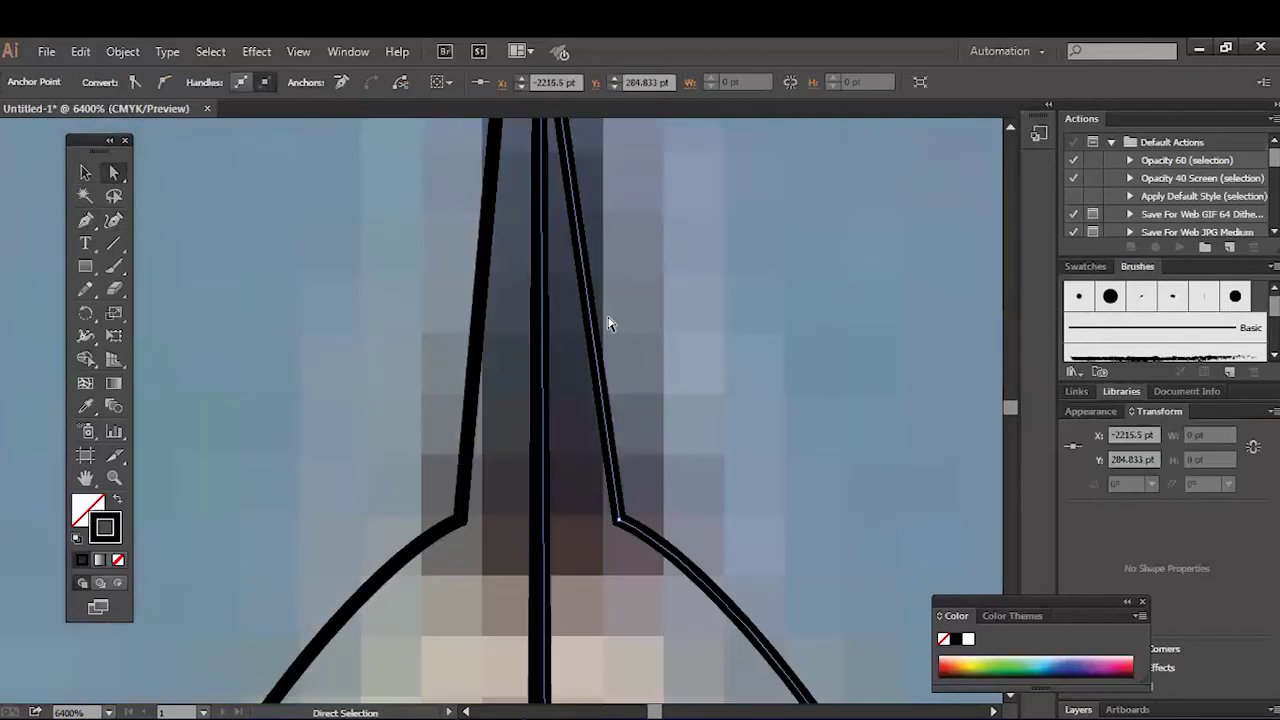
{"action": "scroll", "coordinate": [594, 321], "scroll_direction": "down", "scroll_amount": 3}
{"action": "scroll", "coordinate": [594, 321], "scroll_direction": "down", "scroll_amount": 2}
{"action": "scroll", "coordinate": [651, 517], "scroll_direction": "up", "scroll_amount": 3}
Step: Snap the right half's base corner onto the left half's and show the Pathfinder panel
{"action": "mouse_move", "coordinate": [651, 517]}
{"action": "left_mouse_down"}
{"action": "mouse_move", "coordinate": [558, 460]}
{"action": "mouse_move", "coordinate": [558, 414]}
{"action": "left_mouse_up"}
{"action": "left_click_drag", "start_coordinate": [535, 495], "coordinate": [517, 500]}
{"action": "left_click", "coordinate": [514, 503]}
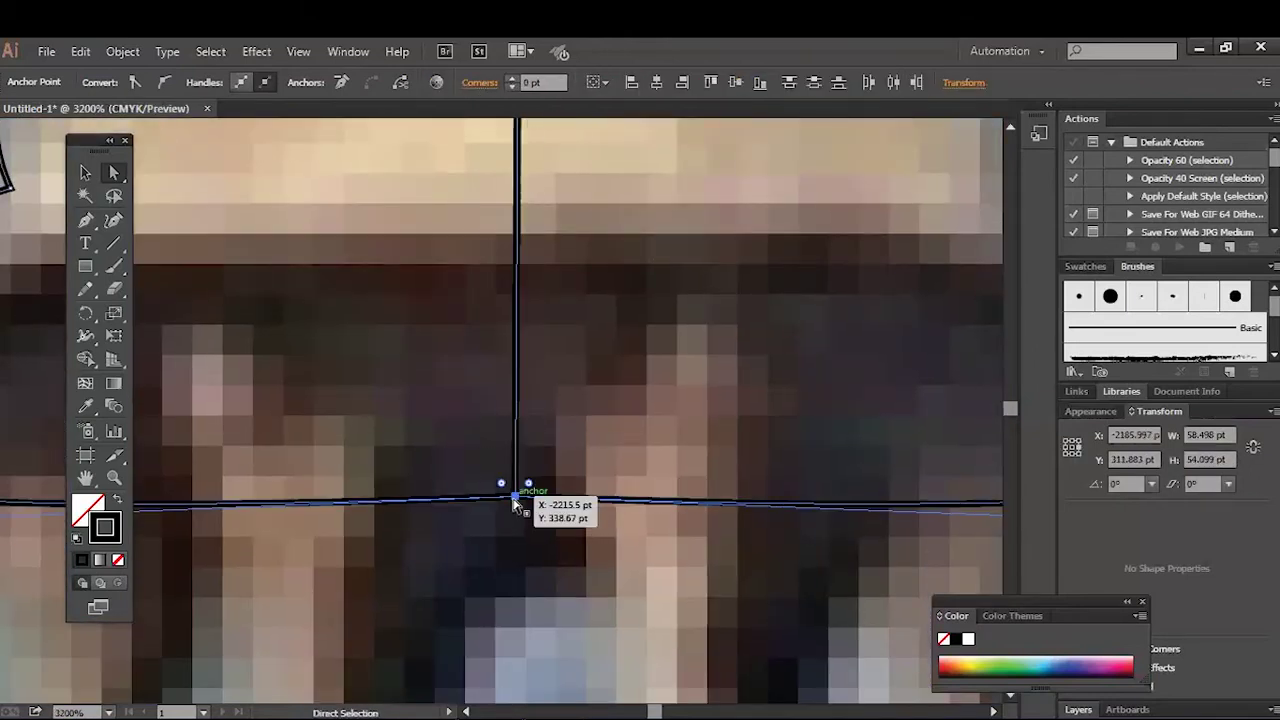
{"action": "key", "text": "ctrl+minus"}
{"action": "key", "text": "ctrl+minus"}
{"action": "key", "text": "ctrl+minus"}
{"action": "key", "text": "v"}
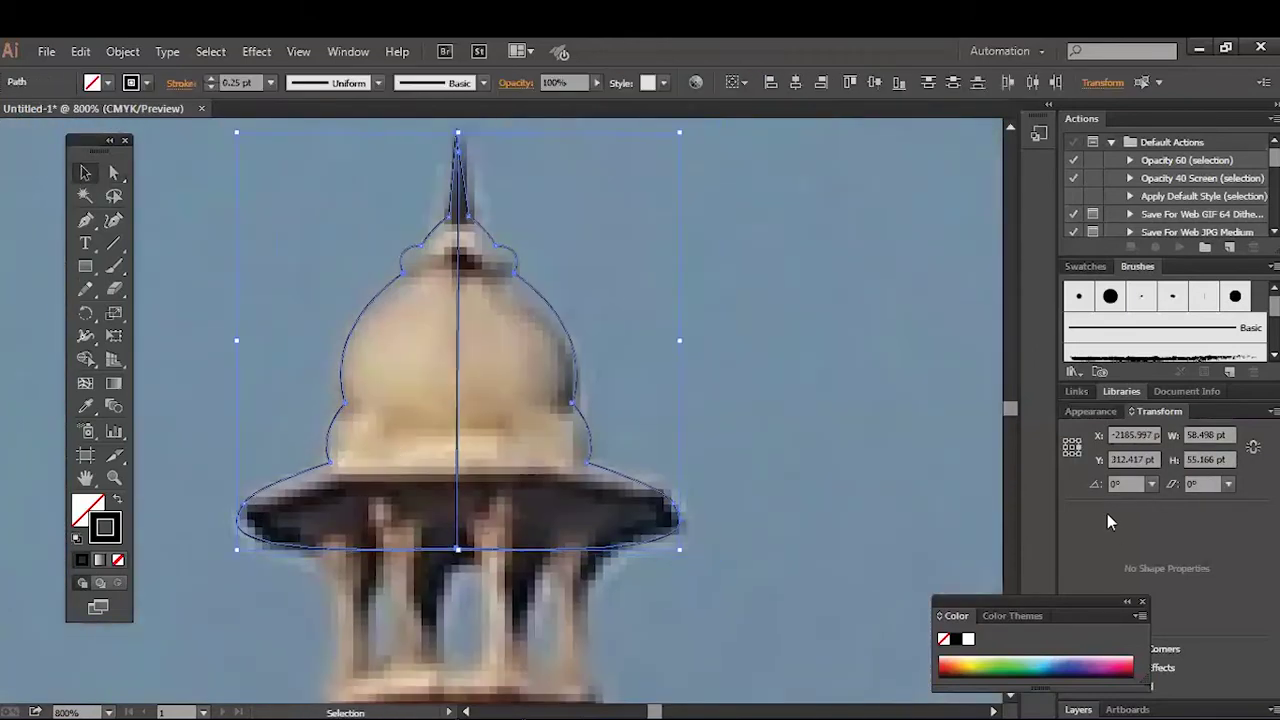
{"action": "left_click", "coordinate": [352, 52]}
{"action": "left_click", "coordinate": [557, 703]}
Step: Nudge the spire's top anchor into line with Direct Selection
{"action": "left_click", "coordinate": [766, 321]}
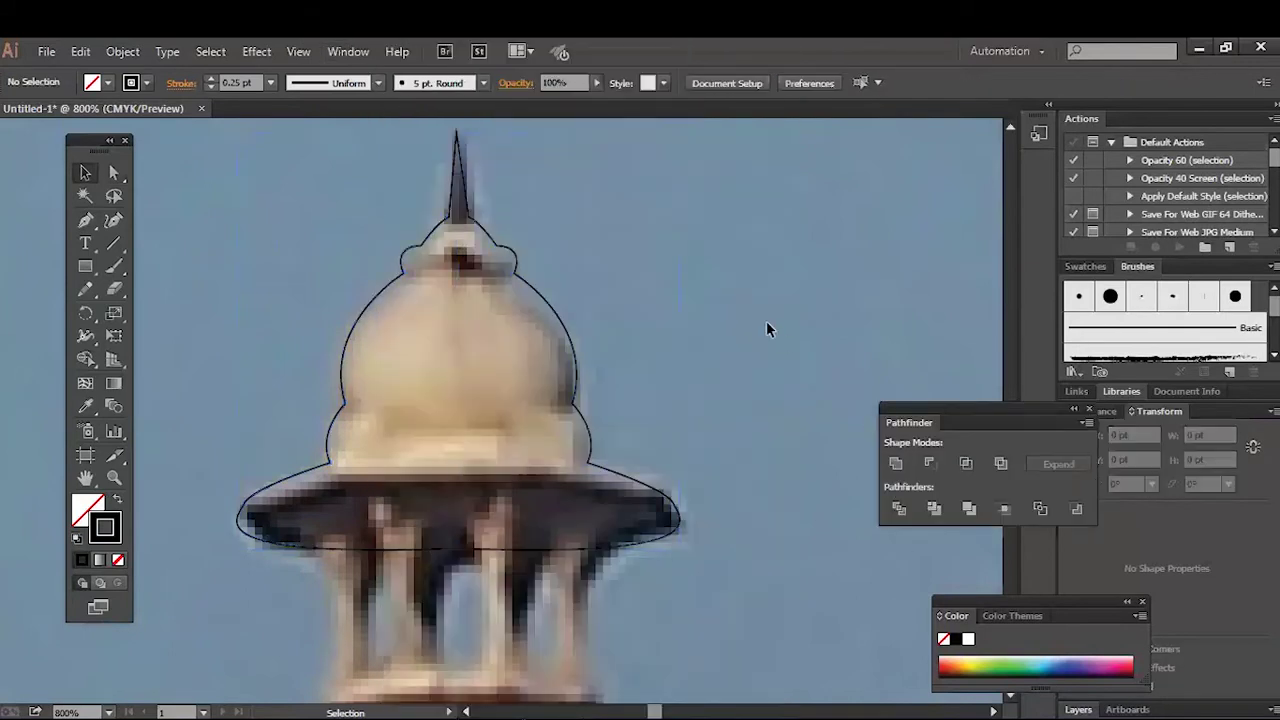
{"action": "key", "text": "ctrl+plus"}
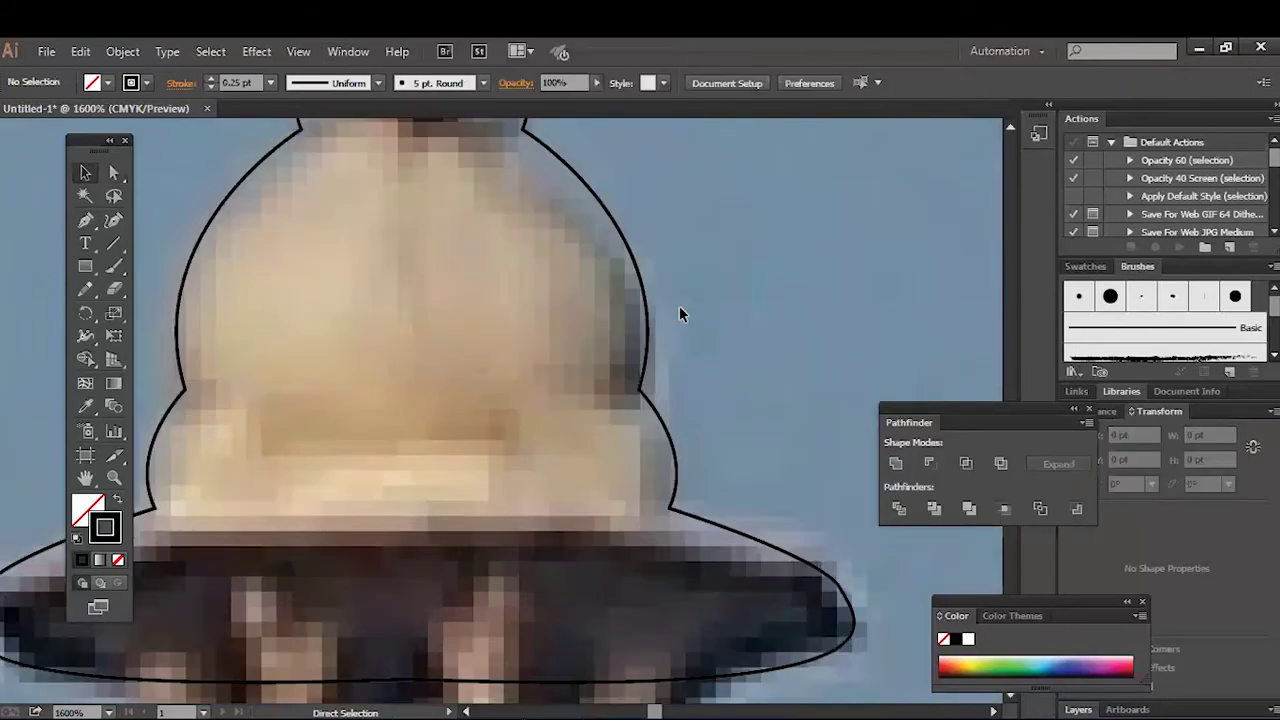
{"action": "left_click", "coordinate": [113, 172]}
{"action": "left_click", "coordinate": [468, 222]}
{"action": "left_click_drag", "start_coordinate": [471, 238], "coordinate": [472, 236]}
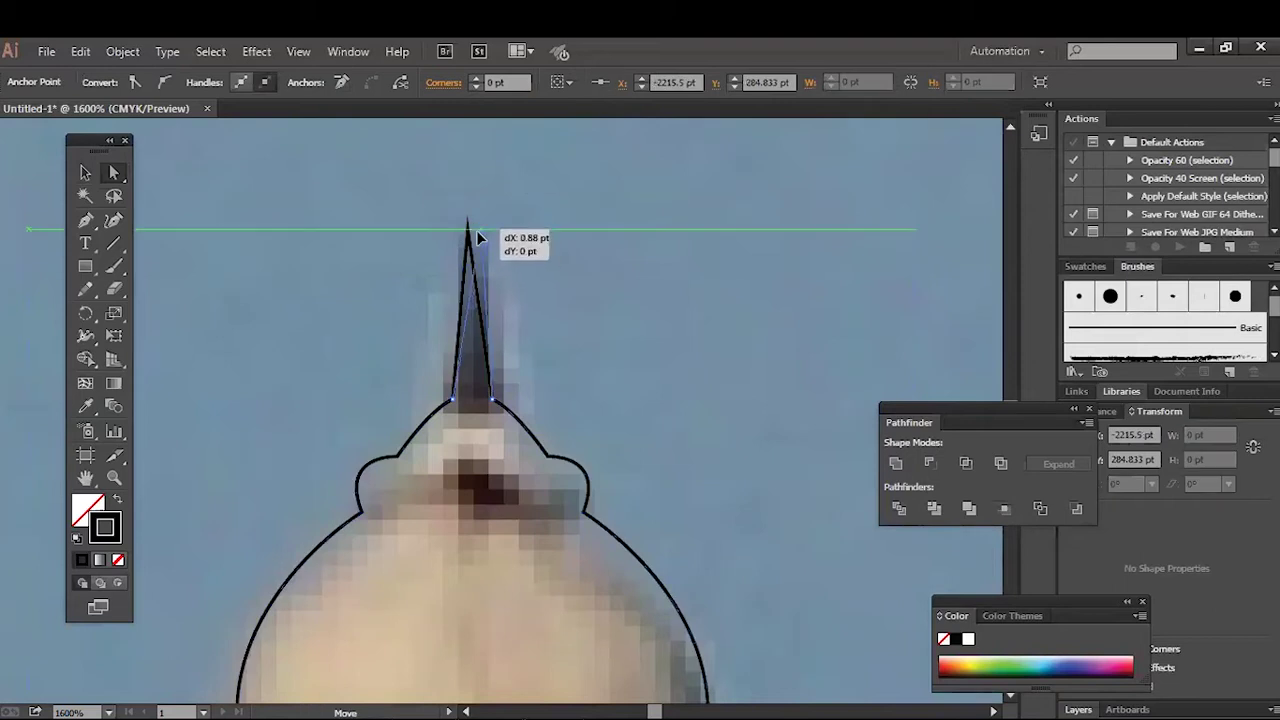
{"action": "left_click", "coordinate": [671, 214]}
{"action": "key", "text": "ctrl+minus"}
{"action": "key", "text": "ctrl+minus"}
{"action": "left_click", "coordinate": [420, 345]}
{"action": "left_click", "coordinate": [408, 401]}
Step: Begin a new path down the left pillar edge and up around the first arch
{"action": "key", "text": "ctrl+plus"}
{"action": "key", "text": "ctrl+plus"}
{"action": "key", "text": "ctrl+plus"}
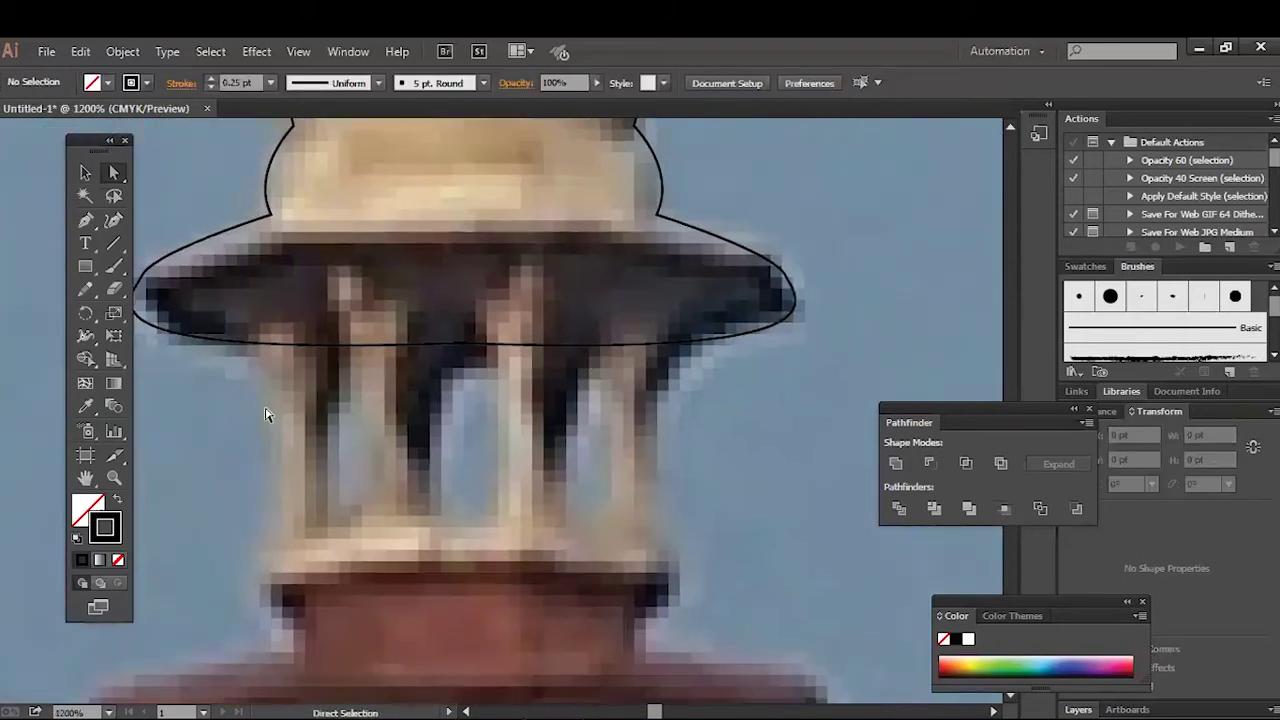
{"action": "left_click_drag", "start_coordinate": [254, 310], "coordinate": [278, 565]}
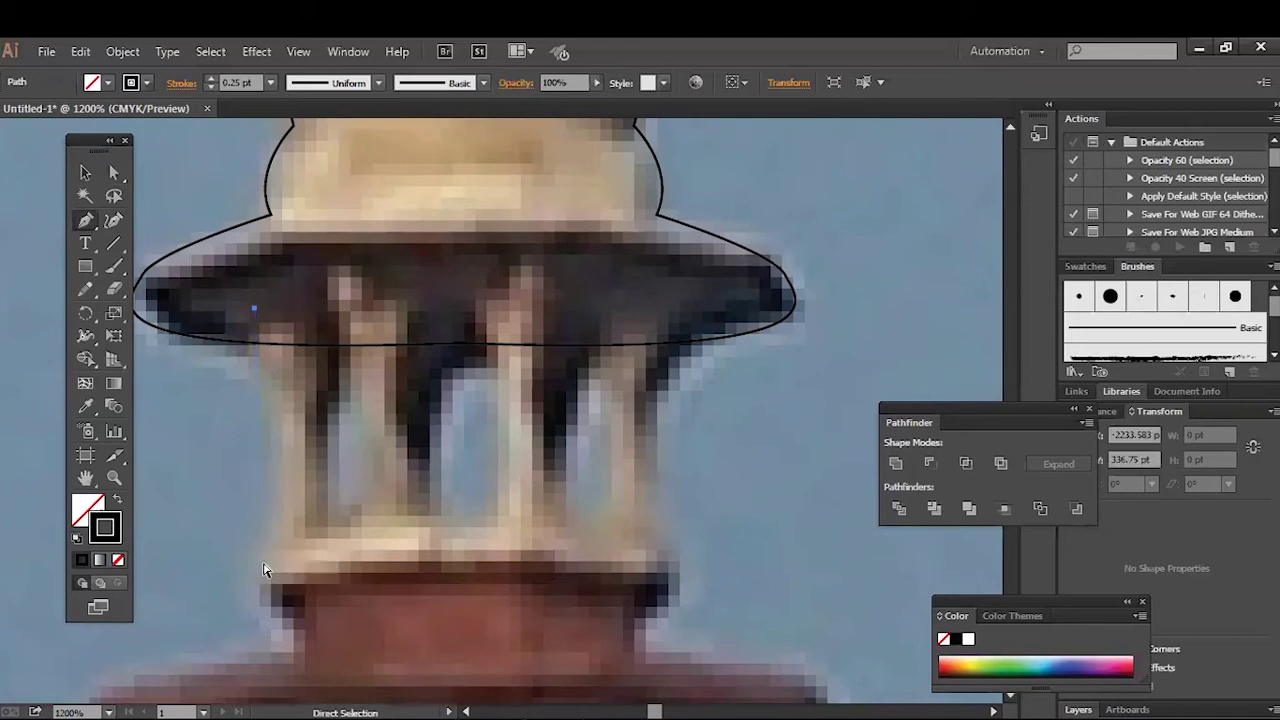
{"action": "key", "text": "ctrl+minus"}
{"action": "left_click_drag", "start_coordinate": [357, 503], "coordinate": [364, 330]}
{"action": "mouse_move", "coordinate": [350, 398]}
{"action": "left_mouse_down"}
{"action": "mouse_move", "coordinate": [389, 362]}
{"action": "mouse_move", "coordinate": [380, 421]}
{"action": "left_mouse_up"}
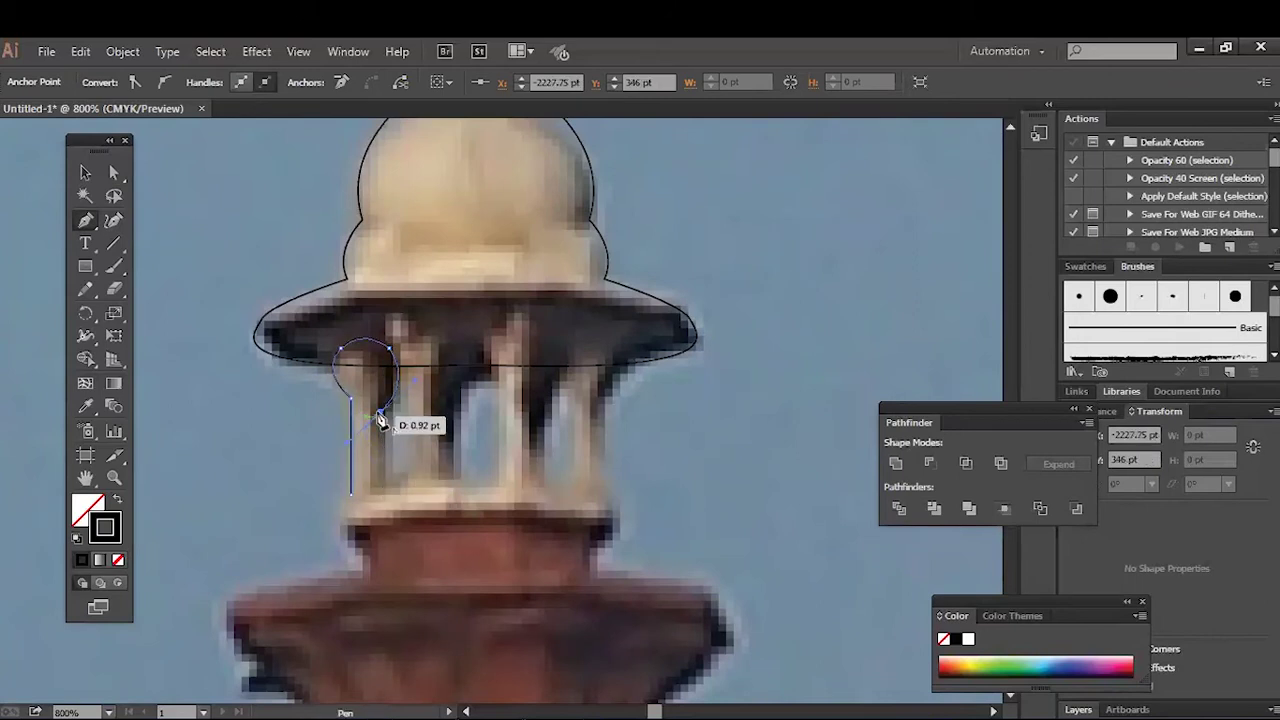
Step: Extend the path across the column top and over the next arched opening
{"action": "scroll", "coordinate": [417, 487], "scroll_direction": "down", "scroll_amount": 2}
{"action": "scroll", "coordinate": [417, 486], "scroll_direction": "down", "scroll_amount": 1}
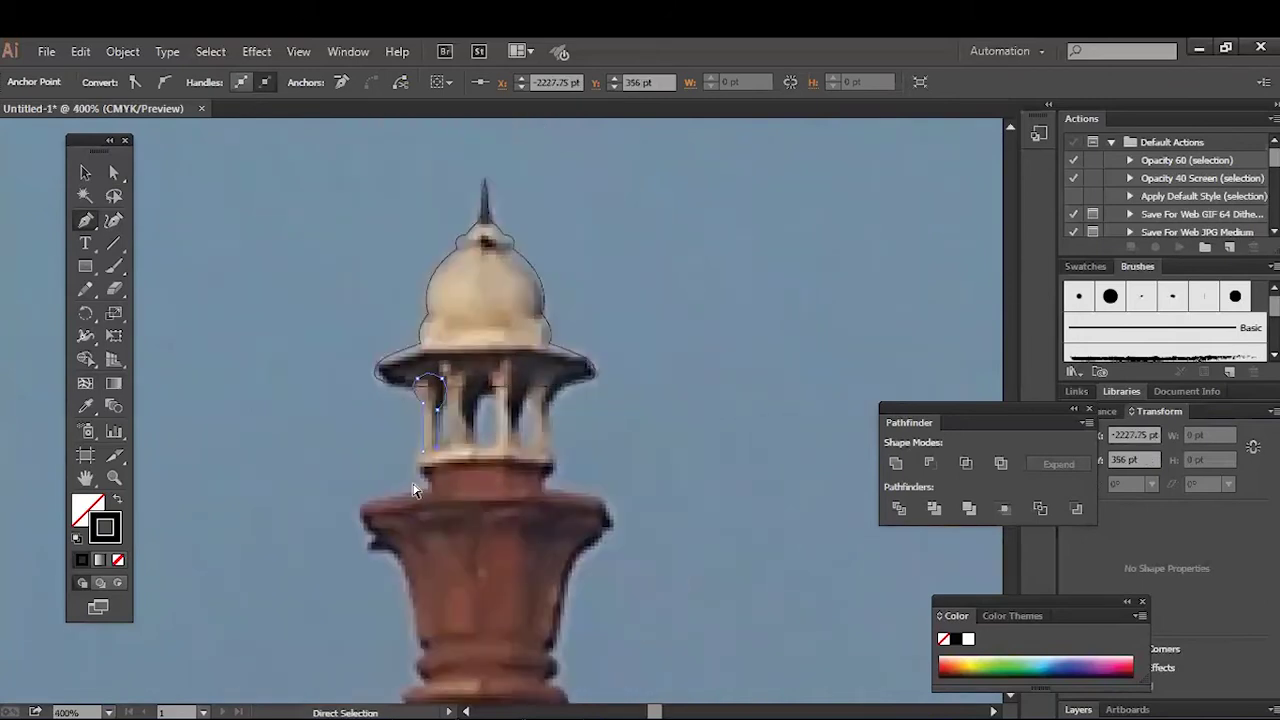
{"action": "scroll", "coordinate": [437, 466], "scroll_direction": "up", "scroll_amount": 2}
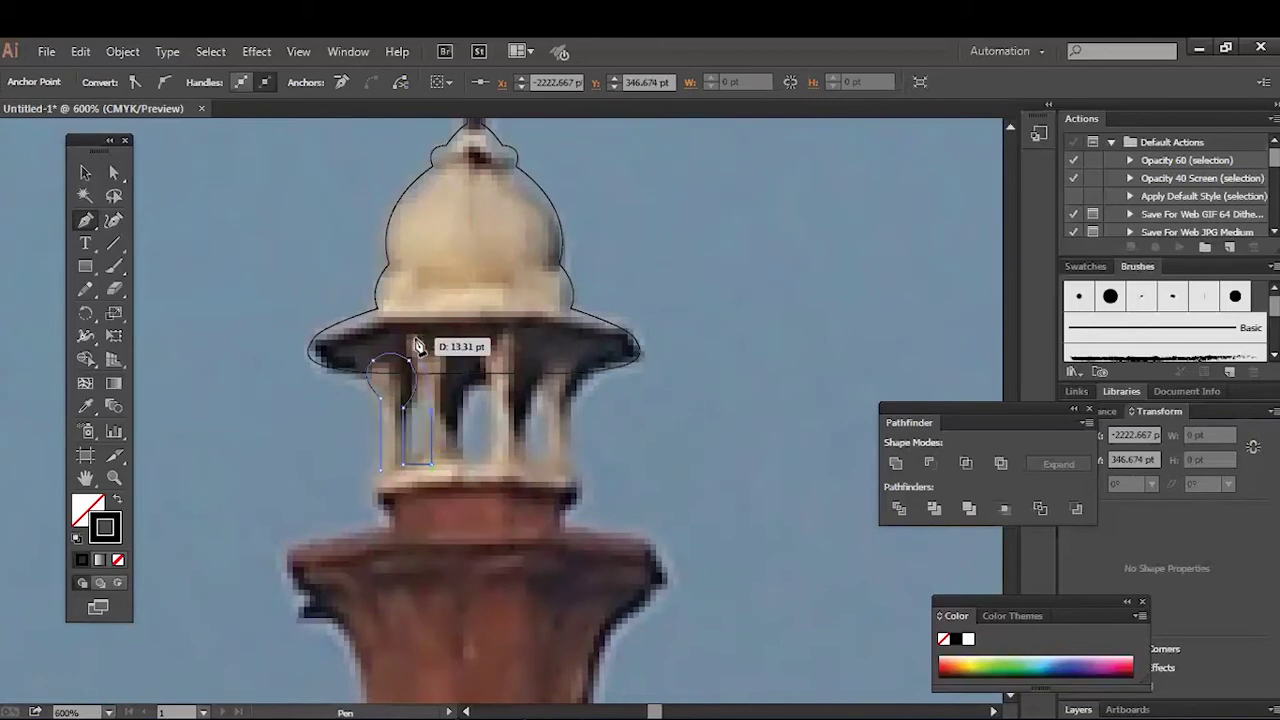
{"action": "mouse_move", "coordinate": [433, 345]}
{"action": "left_mouse_down"}
{"action": "mouse_move", "coordinate": [458, 318]}
{"action": "mouse_move", "coordinate": [452, 400]}
{"action": "left_mouse_up"}
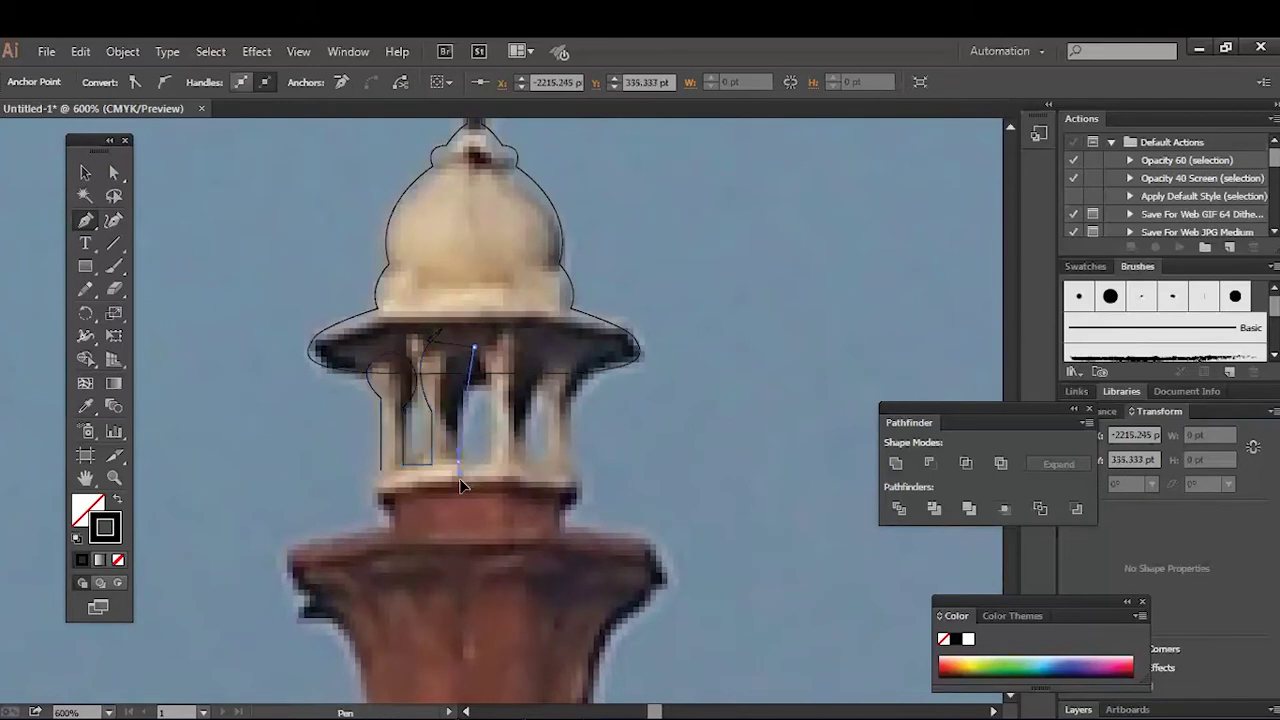
{"action": "left_click", "coordinate": [432, 343], "text": "ctrl"}
{"action": "left_click", "coordinate": [480, 341]}
{"action": "left_click", "coordinate": [466, 463]}
{"action": "mouse_move", "coordinate": [495, 341]}
{"action": "left_mouse_down"}
{"action": "mouse_move", "coordinate": [511, 318]}
{"action": "mouse_move", "coordinate": [562, 372]}
{"action": "mouse_move", "coordinate": [540, 420]}
{"action": "left_mouse_up"}
Step: Trace the remaining pillar and arch, then close the outline along the pavilion's base ledge
{"action": "left_click", "coordinate": [491, 366], "text": "ctrl"}
{"action": "left_click_drag", "start_coordinate": [525, 470], "coordinate": [527, 475]}
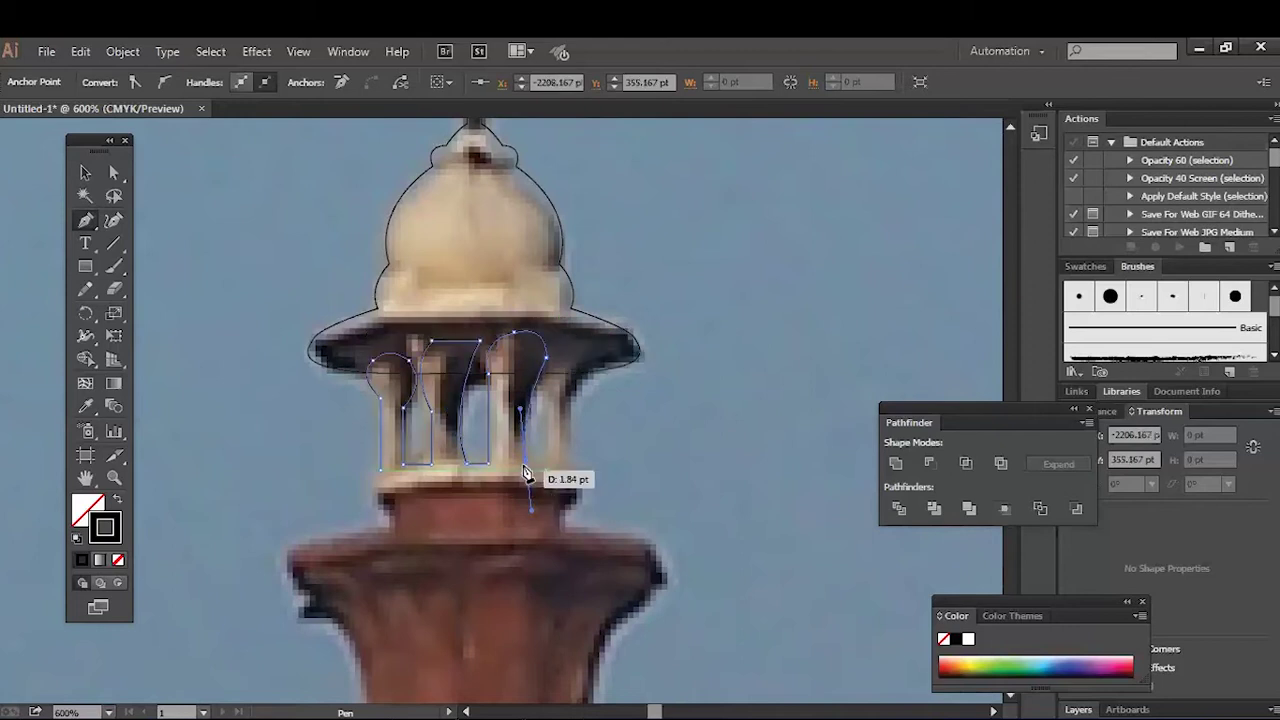
{"action": "left_click_drag", "start_coordinate": [562, 351], "coordinate": [614, 570]}
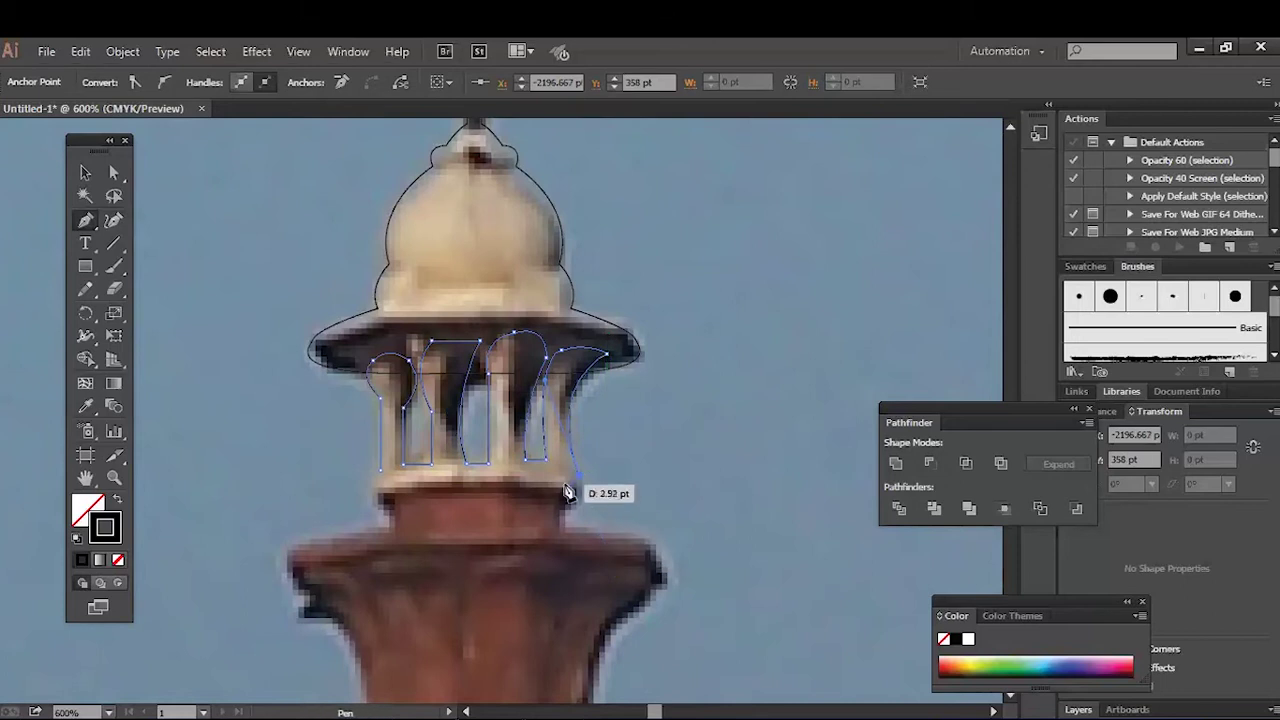
{"action": "left_click_drag", "start_coordinate": [567, 492], "coordinate": [566, 492]}
{"action": "left_click_drag", "start_coordinate": [382, 492], "coordinate": [388, 486]}
{"action": "left_click", "coordinate": [380, 470]}
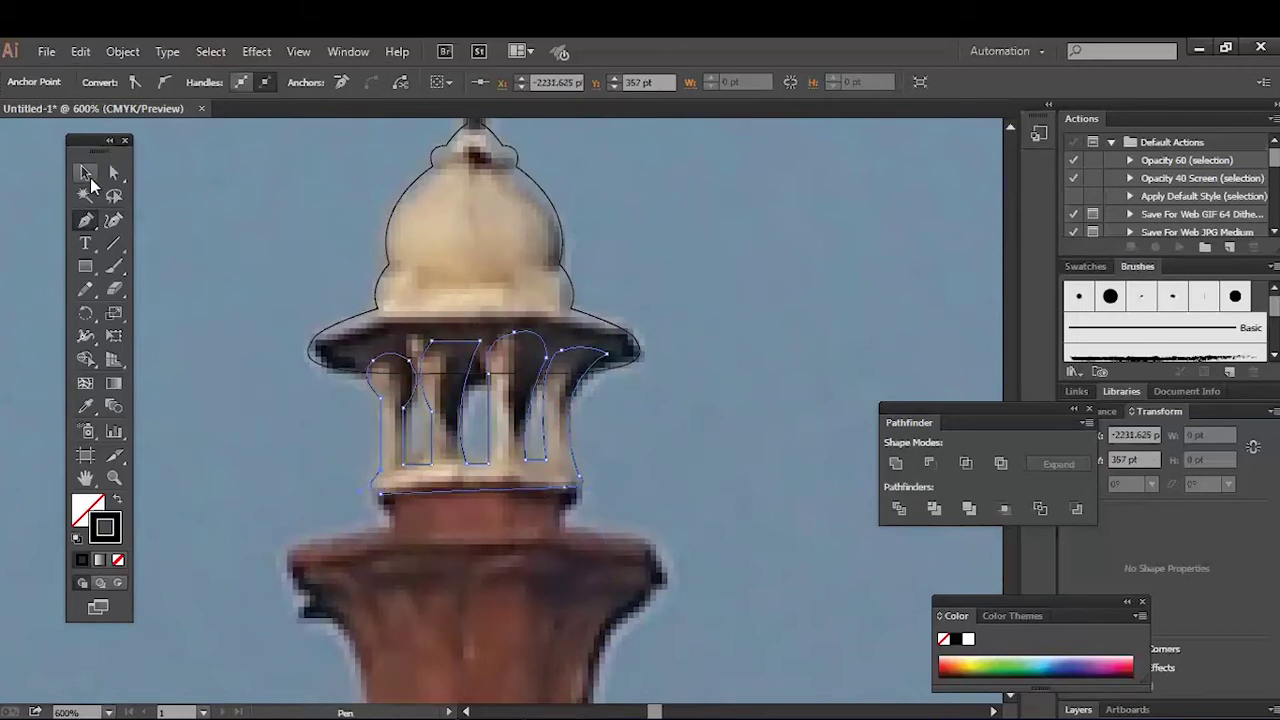
{"action": "left_click", "coordinate": [88, 180]}
{"action": "scroll", "coordinate": [690, 330], "scroll_direction": "down", "scroll_amount": 3}
{"action": "left_click", "coordinate": [251, 400]}
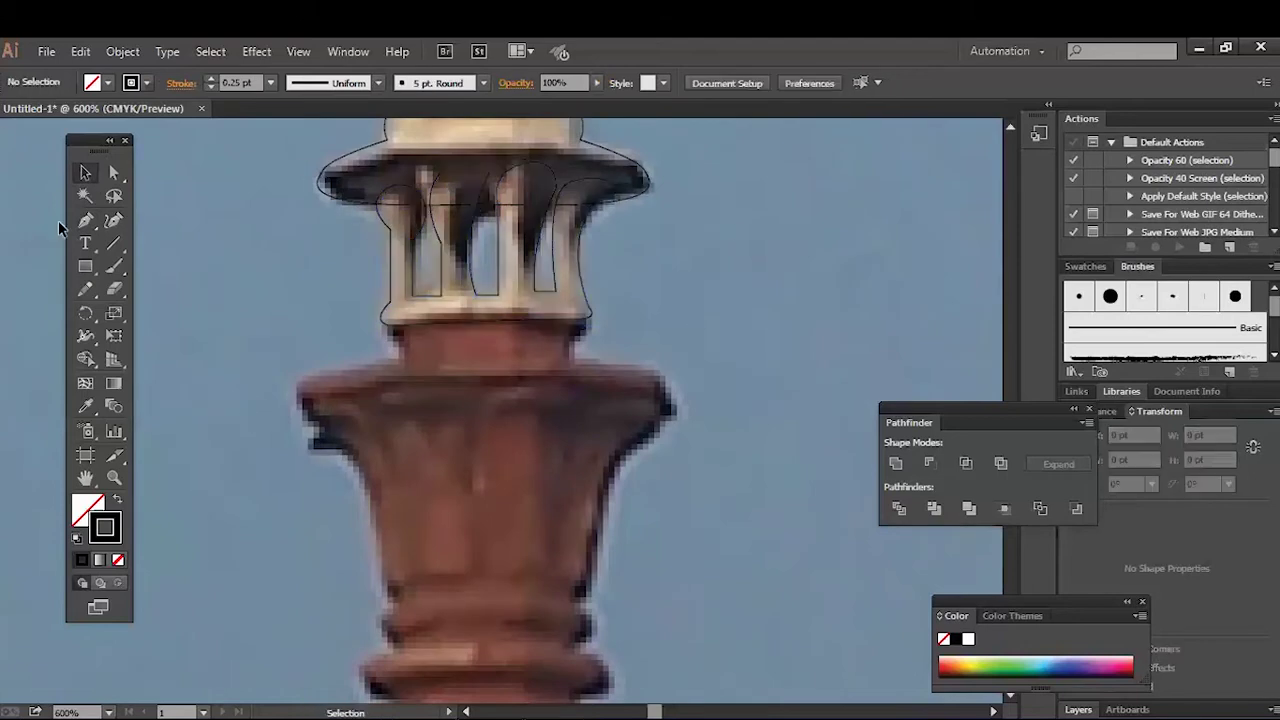
Step: Start a new path below the pavilion with a curved anchor at the capital's flared edge
{"action": "left_click", "coordinate": [390, 320]}
{"action": "key", "text": "ctrl+minus"}
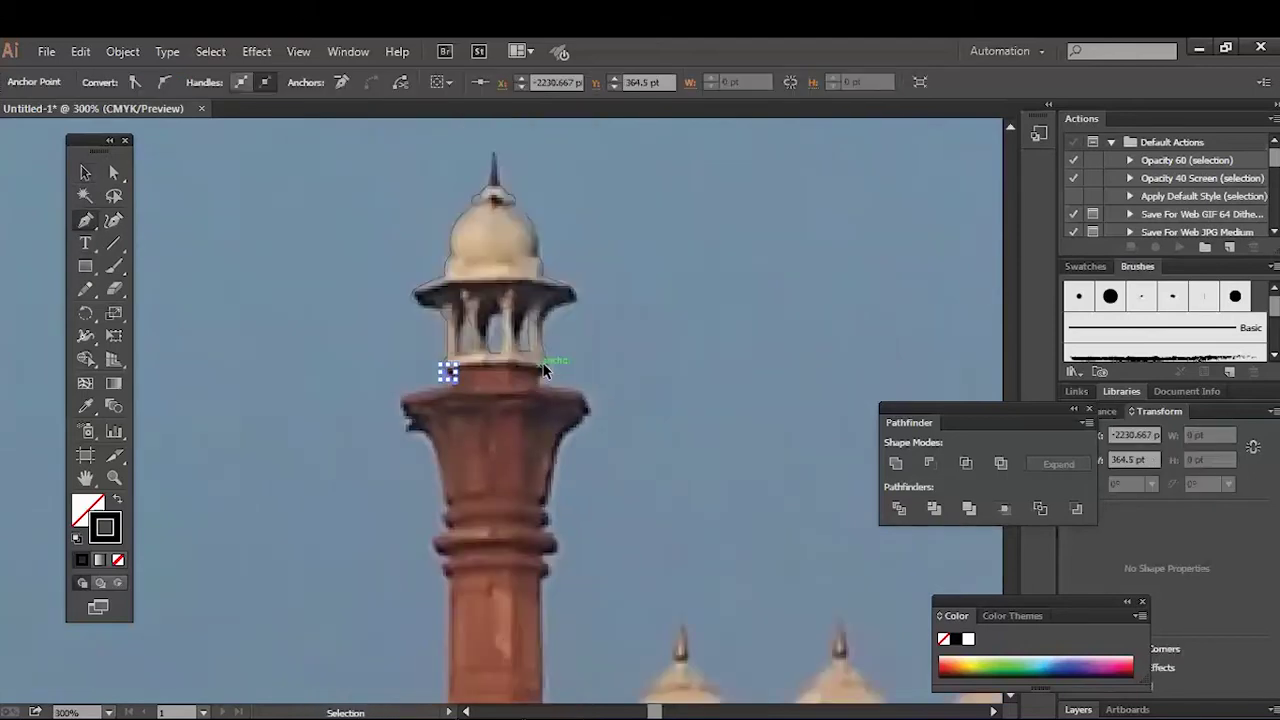
{"action": "key", "text": "ctrl+minus"}
{"action": "key", "text": "ctrl+minus"}
{"action": "key", "text": "ctrl+plus"}
{"action": "key", "text": "ctrl+plus"}
{"action": "key", "text": "ctrl+plus"}
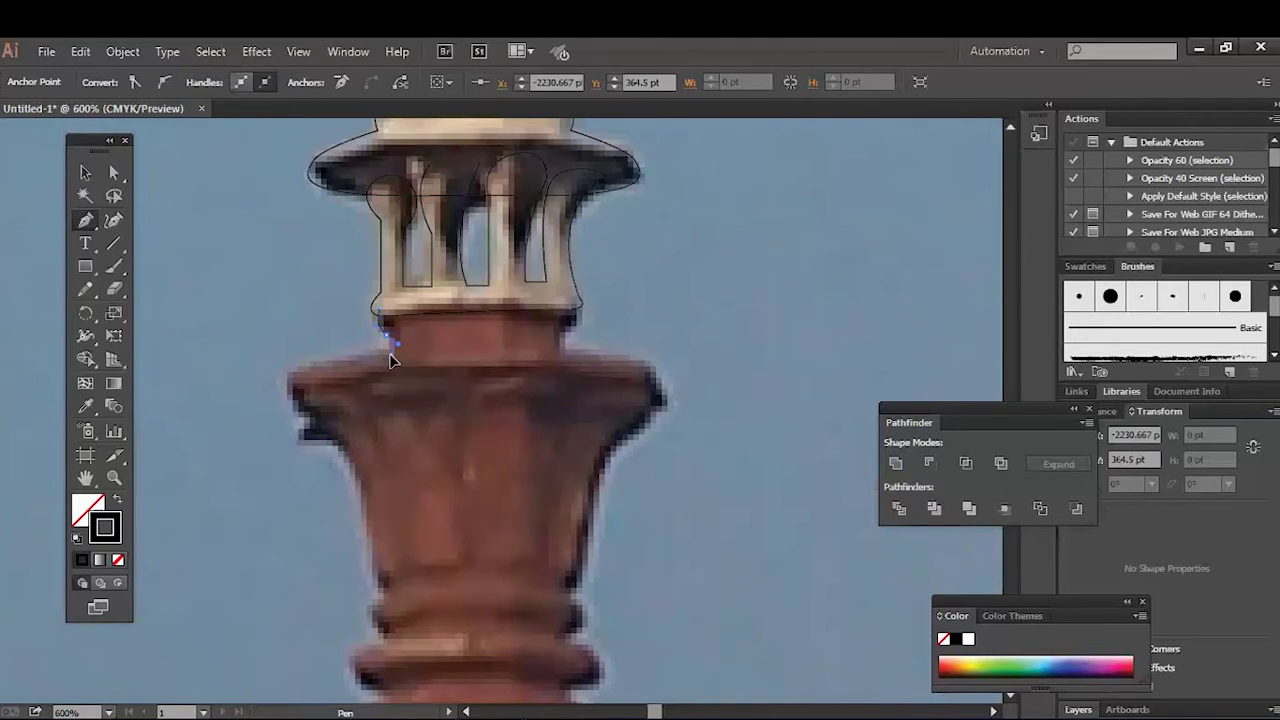
{"action": "left_click_drag", "start_coordinate": [308, 420], "coordinate": [312, 444]}
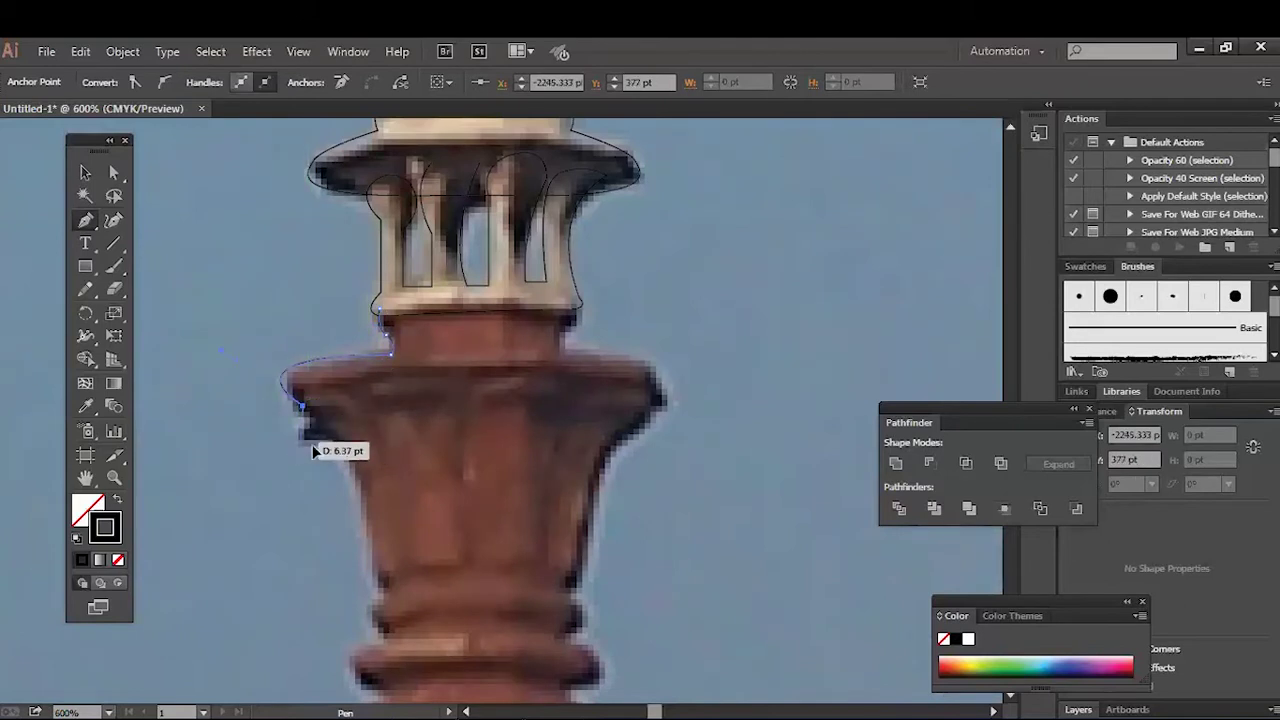
Step: Continue the column's left edge past the rings and down toward the fort wall
{"action": "scroll", "coordinate": [384, 527], "scroll_direction": "down", "scroll_amount": 3}
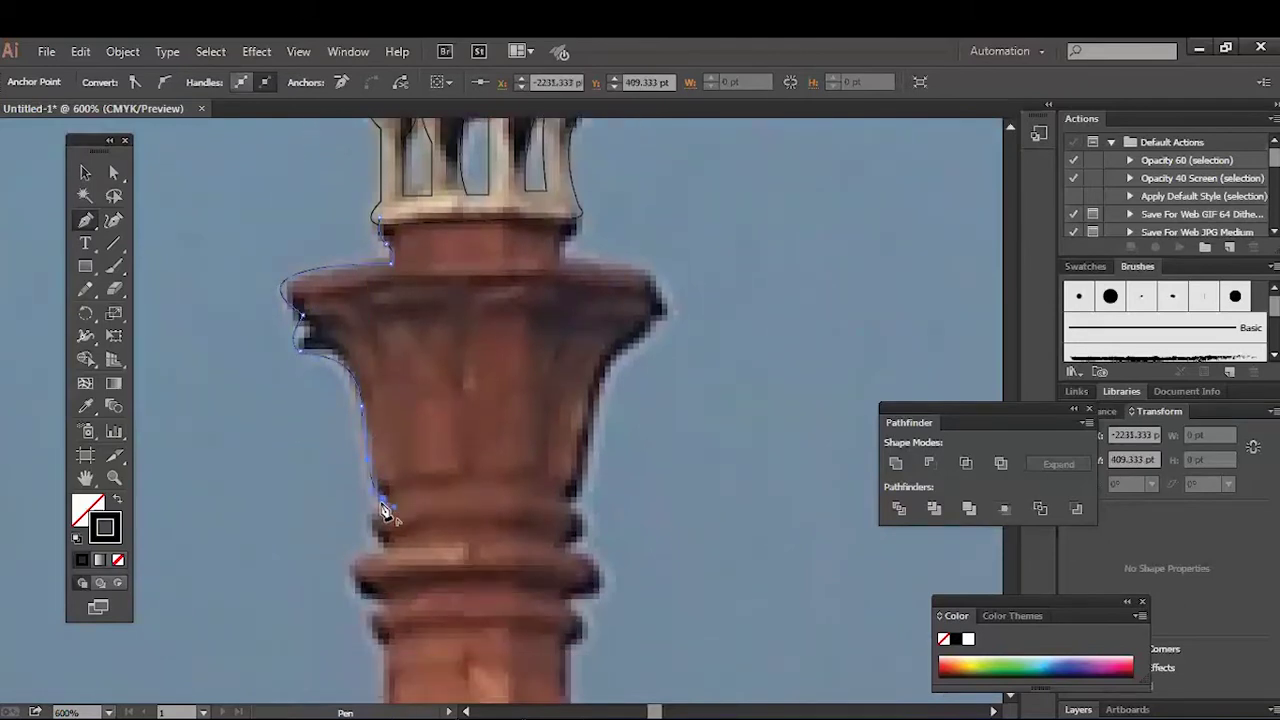
{"action": "scroll", "coordinate": [408, 566], "scroll_direction": "down", "scroll_amount": 3}
{"action": "scroll", "coordinate": [394, 494], "scroll_direction": "down", "scroll_amount": 2}
{"action": "mouse_move", "coordinate": [370, 437]}
{"action": "left_mouse_down"}
{"action": "mouse_move", "coordinate": [421, 472]}
{"action": "mouse_move", "coordinate": [418, 508]}
{"action": "left_mouse_up"}
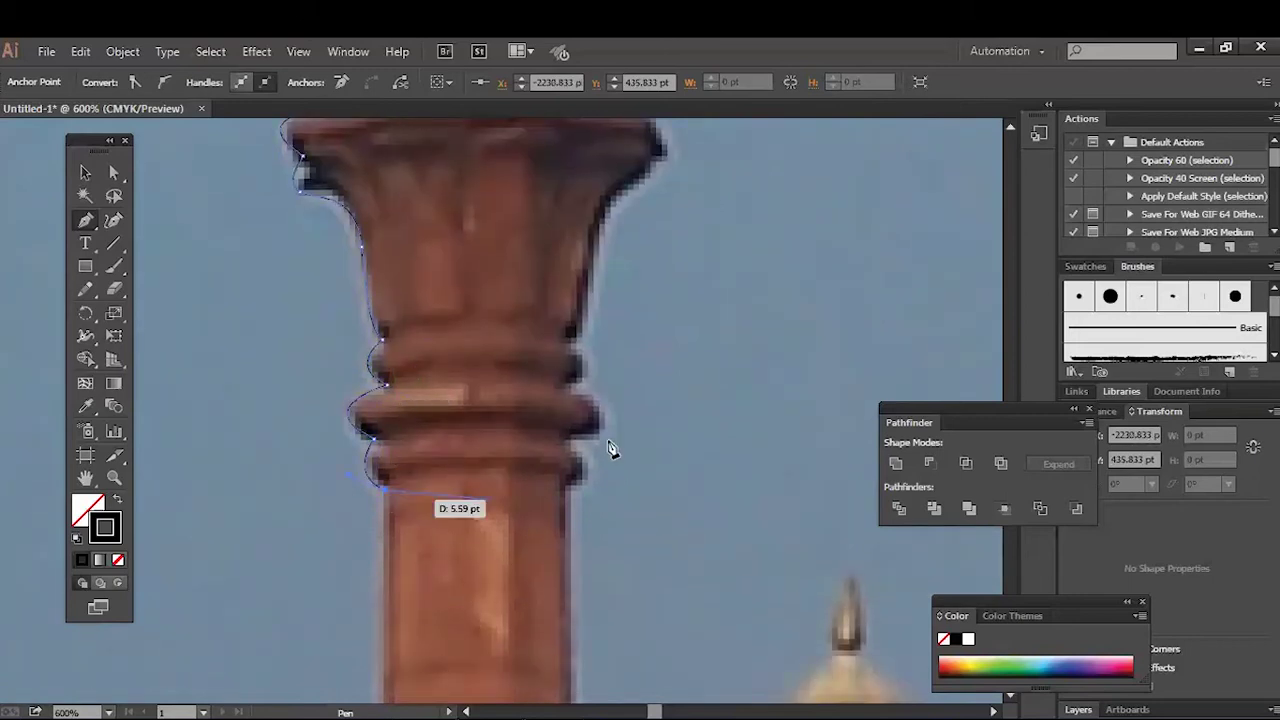
{"action": "scroll", "coordinate": [612, 450], "scroll_direction": "down", "scroll_amount": 2}
{"action": "scroll", "coordinate": [400, 470], "scroll_direction": "down", "scroll_amount": 5}
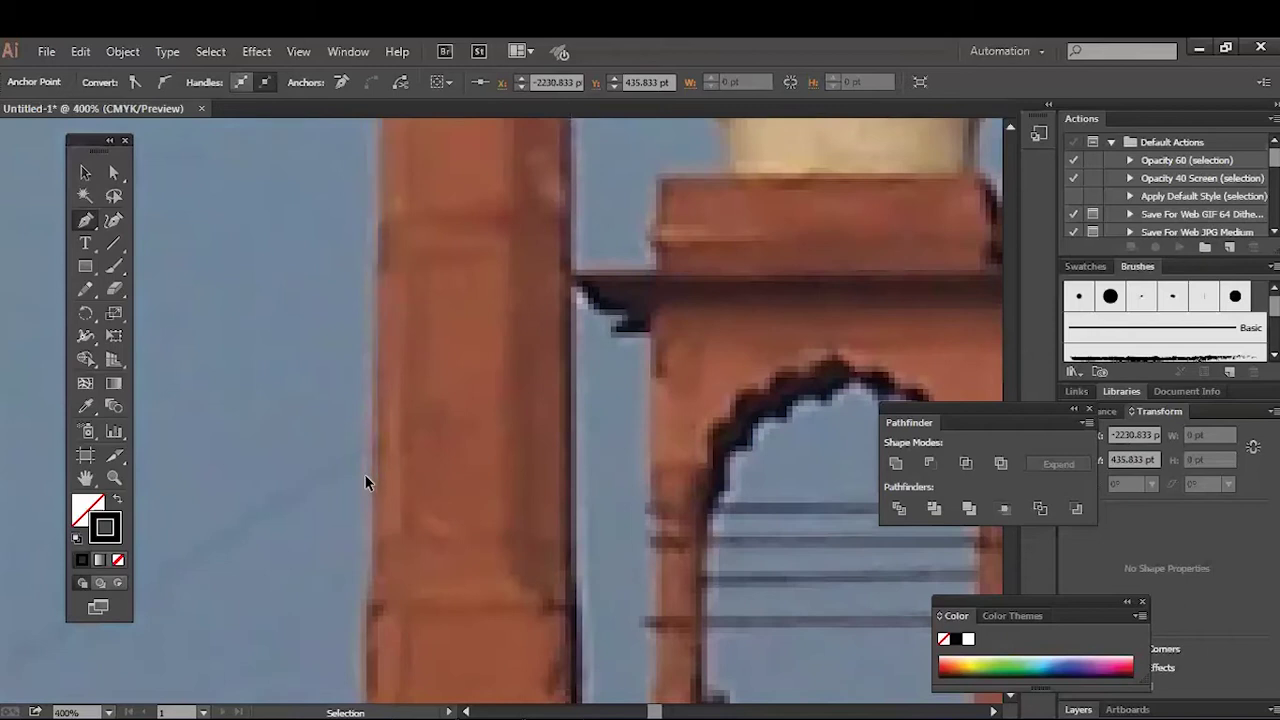
{"action": "scroll", "coordinate": [365, 474], "scroll_direction": "down", "scroll_amount": 6}
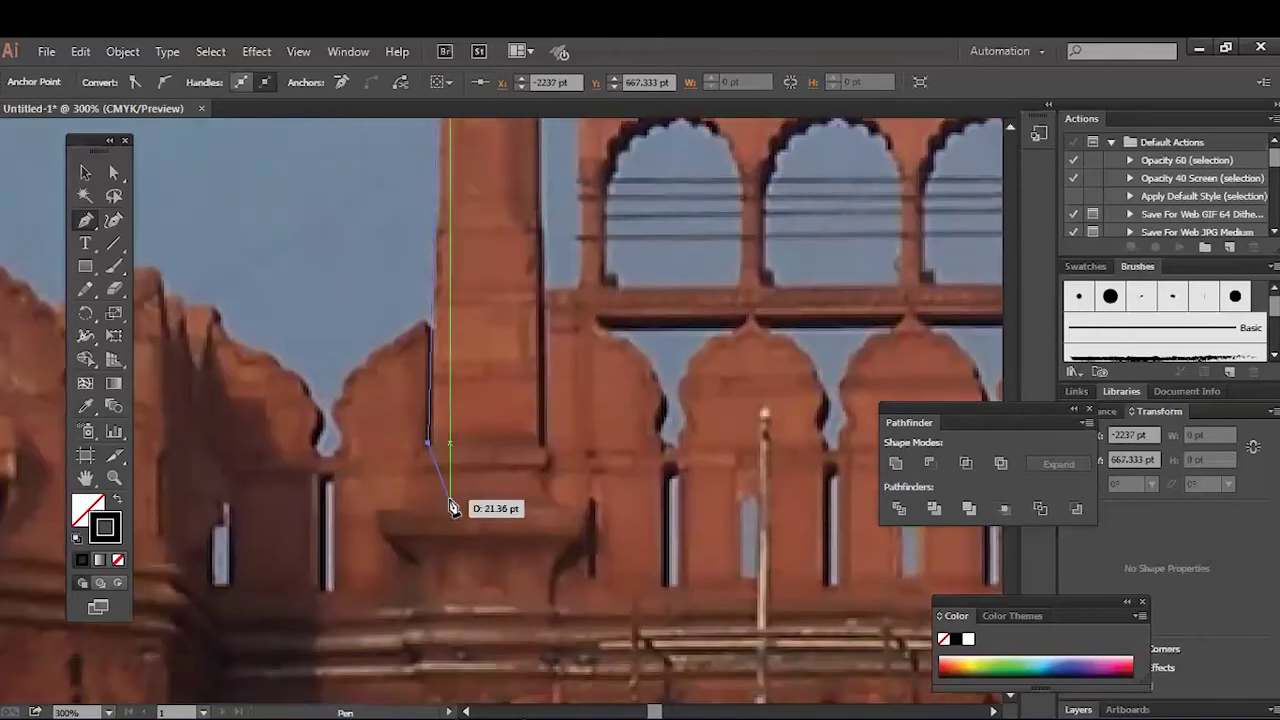
{"action": "scroll", "coordinate": [450, 506], "scroll_direction": "down", "scroll_amount": 2}
{"action": "scroll", "coordinate": [446, 495], "scroll_direction": "down", "scroll_amount": 1}
{"action": "scroll", "coordinate": [450, 490], "scroll_direction": "up", "scroll_amount": 1}
{"action": "scroll", "coordinate": [457, 500], "scroll_direction": "down", "scroll_amount": 3}
{"action": "scroll", "coordinate": [461, 546], "scroll_direction": "down", "scroll_amount": 2}
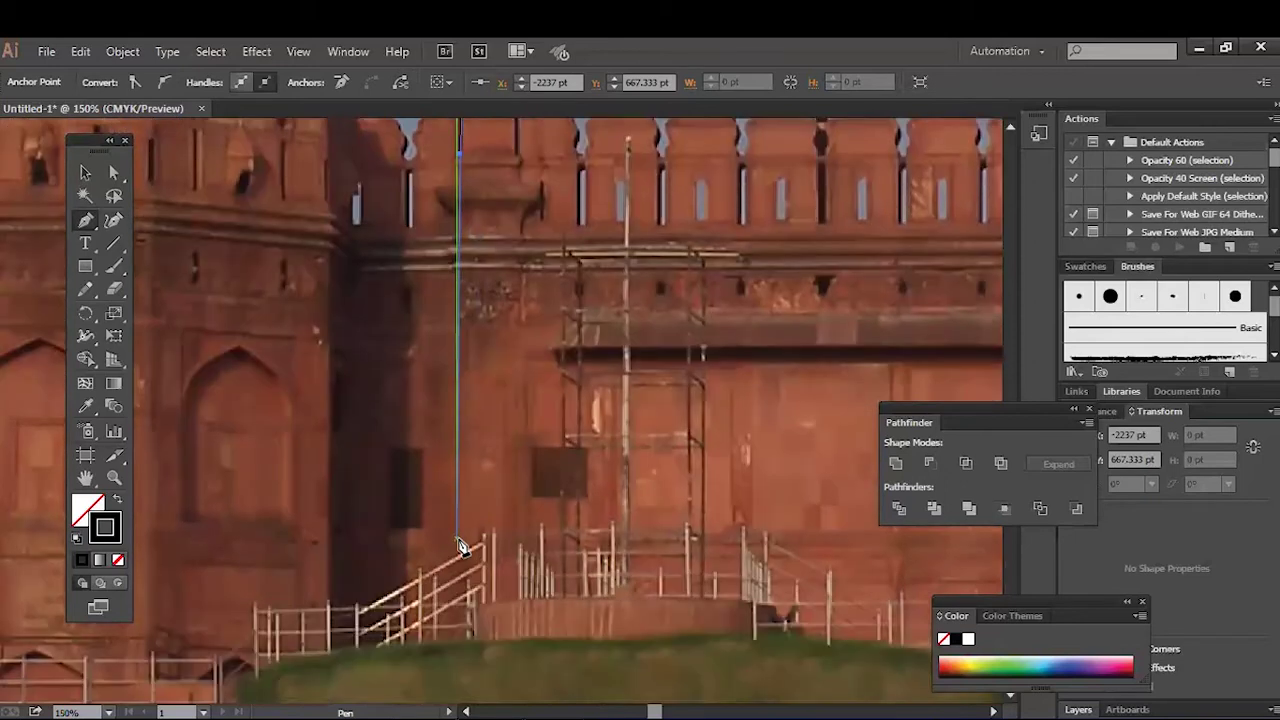
Step: End the column edge at the wall base, undo the extra segment, and adjust the last curve
{"action": "left_click", "coordinate": [459, 540]}
{"action": "scroll", "coordinate": [459, 540], "scroll_direction": "down", "scroll_amount": 1}
{"action": "scroll", "coordinate": [600, 515], "scroll_direction": "down", "scroll_amount": 1}
{"action": "scroll", "coordinate": [620, 495], "scroll_direction": "down", "scroll_amount": 1}
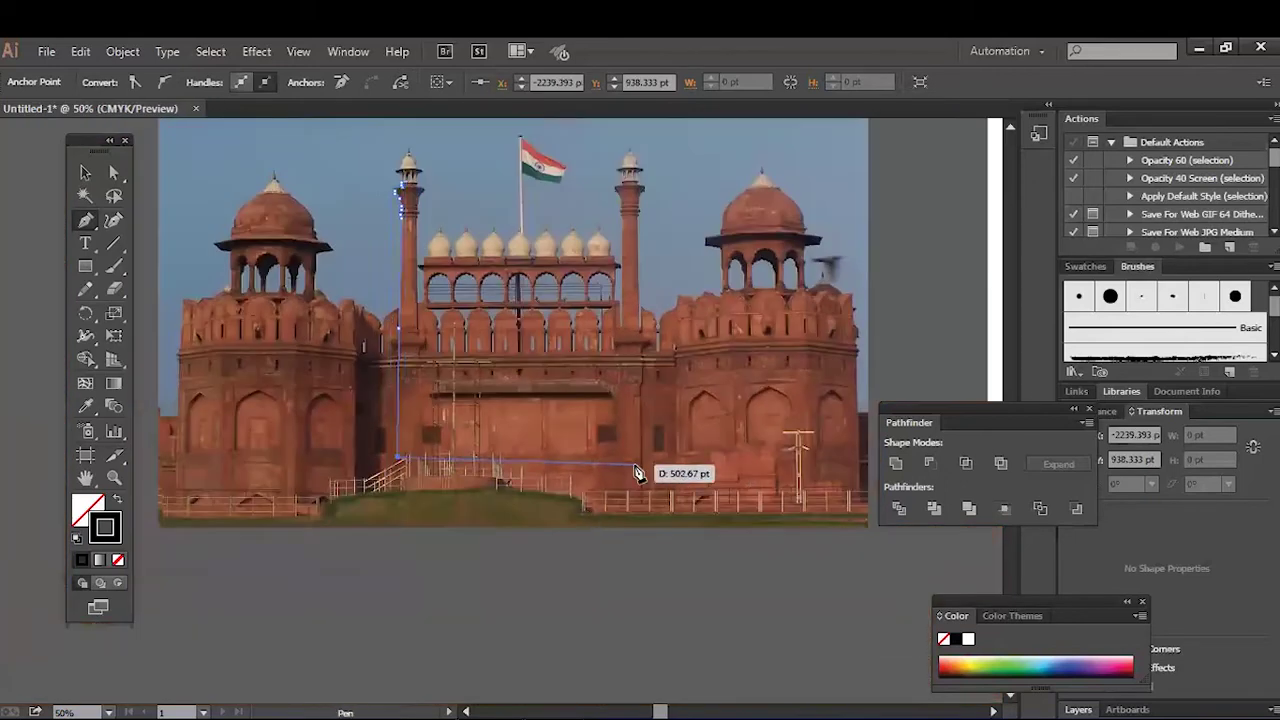
{"action": "key", "text": "ctrl+z"}
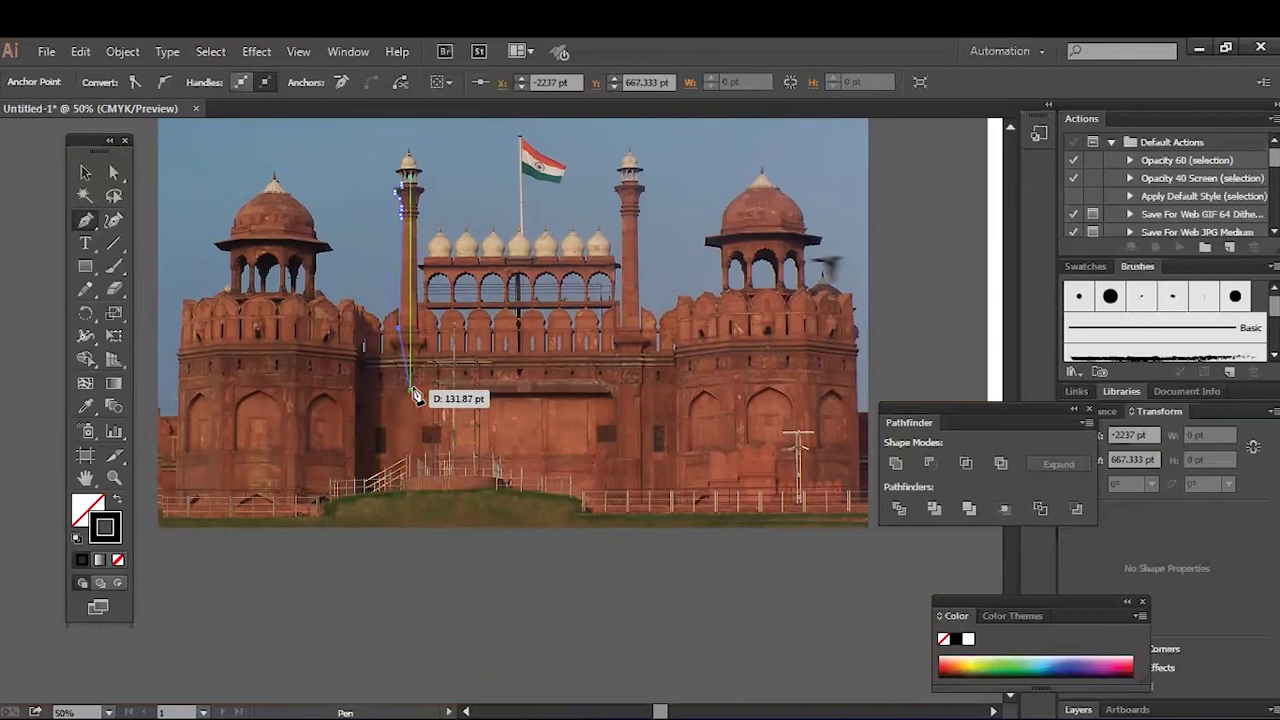
{"action": "left_click_drag", "start_coordinate": [402, 392], "coordinate": [417, 398]}
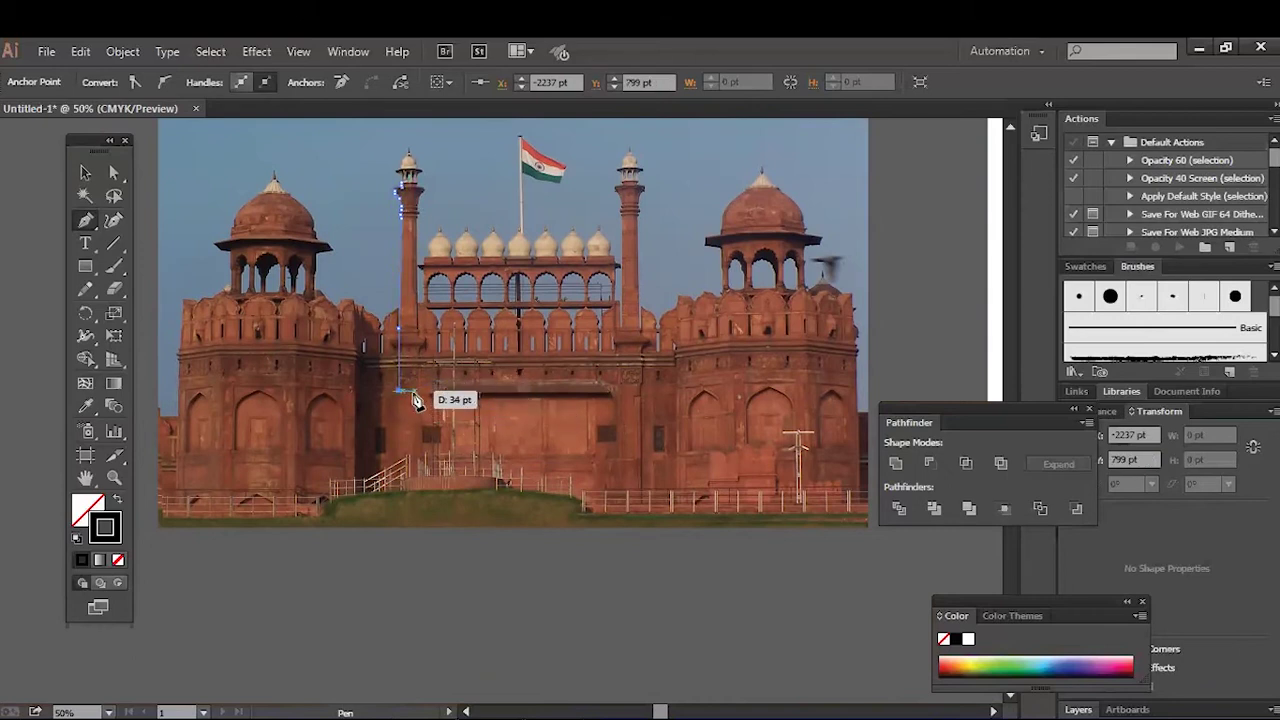
{"action": "scroll", "coordinate": [405, 385], "scroll_direction": "up", "scroll_amount": 1}
{"action": "scroll", "coordinate": [400, 380], "scroll_direction": "up", "scroll_amount": 2}
{"action": "mouse_move", "coordinate": [417, 400]}
{"action": "left_mouse_down"}
{"action": "mouse_move", "coordinate": [440, 310]}
{"action": "mouse_move", "coordinate": [548, 453]}
{"action": "mouse_move", "coordinate": [403, 449]}
{"action": "left_mouse_up"}
{"action": "scroll", "coordinate": [534, 346], "scroll_direction": "up", "scroll_amount": 4}
{"action": "scroll", "coordinate": [534, 349], "scroll_direction": "up", "scroll_amount": 1}
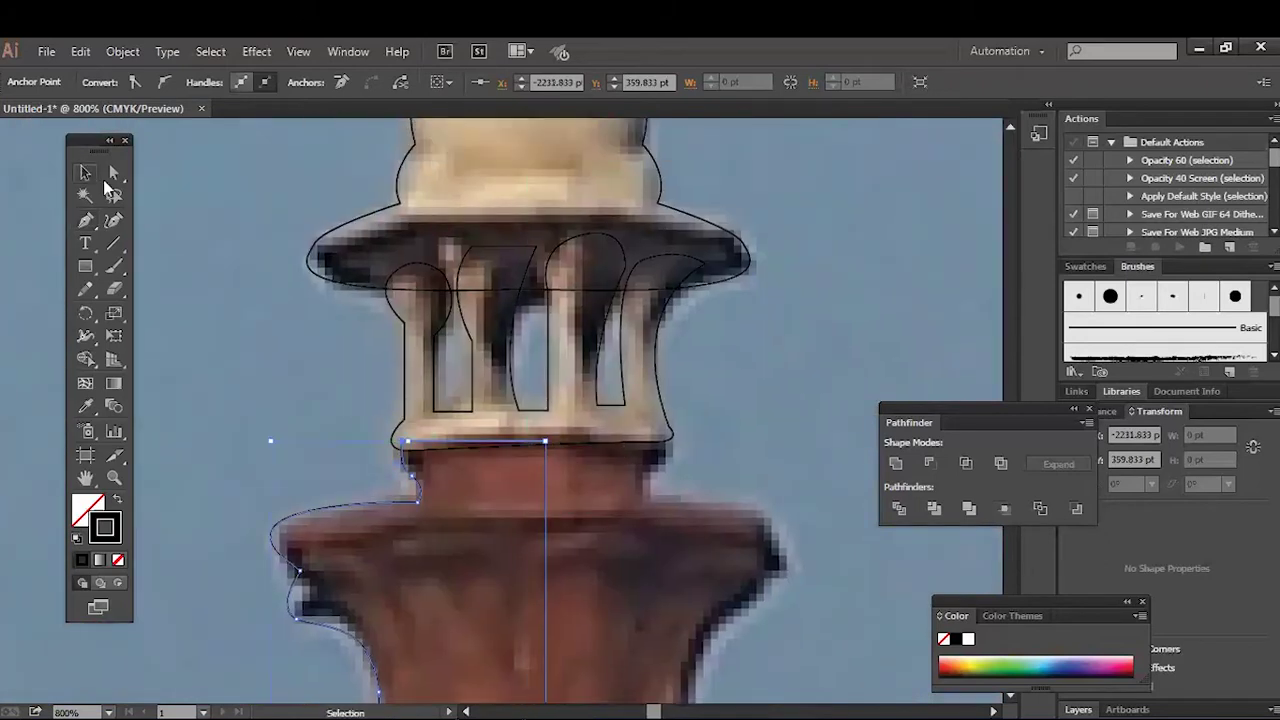
Step: Make a vertically reflected copy of the half-column outline and move it to the right side
{"action": "left_click", "coordinate": [85, 172]}
{"action": "scroll", "coordinate": [440, 445], "scroll_direction": "down", "scroll_amount": 3}
{"action": "right_click", "coordinate": [459, 444]}
{"action": "left_click", "coordinate": [766, 461]}
{"action": "left_click", "coordinate": [966, 571]}
{"action": "left_click_drag", "start_coordinate": [447, 457], "coordinate": [624, 448]}
Step: Check the completed column outline and pan to the arcade with white domes
{"action": "key", "text": "ctrl+minus"}
{"action": "key", "text": "ctrl+minus"}
{"action": "key", "text": "ctrl+minus"}
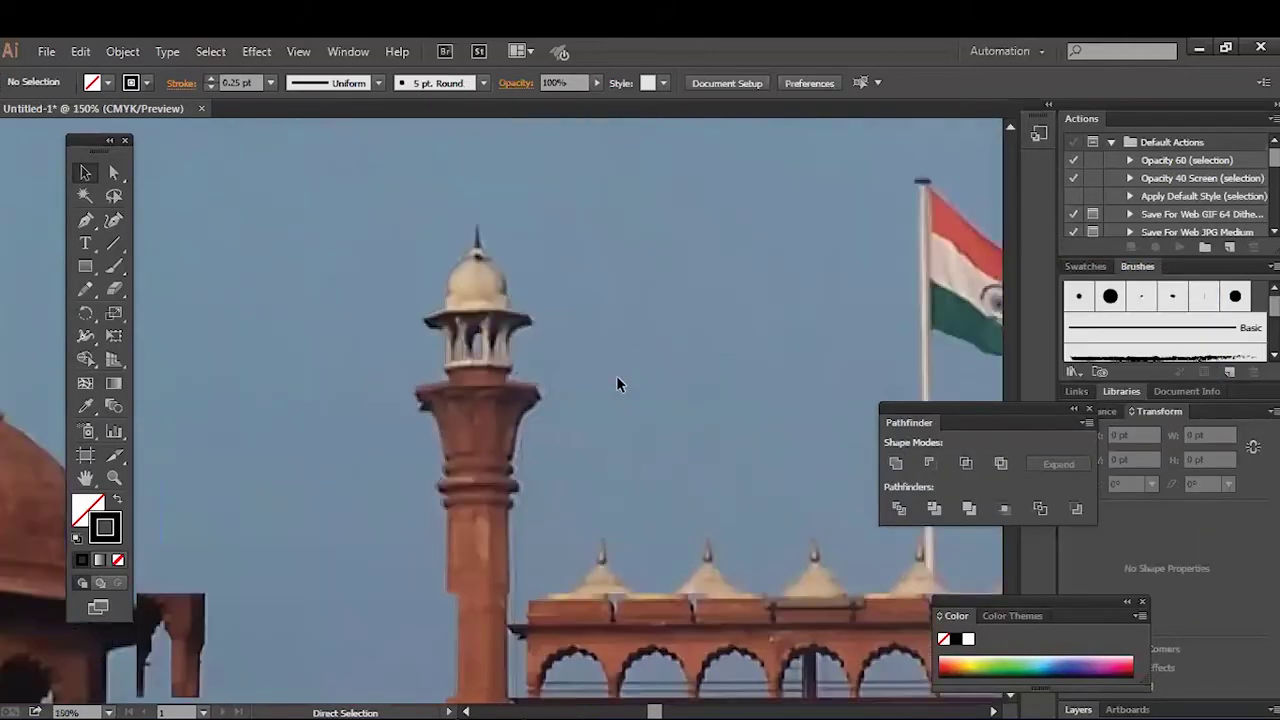
{"action": "scroll", "coordinate": [616, 384], "scroll_direction": "up", "scroll_amount": 4}
{"action": "left_click", "coordinate": [681, 379]}
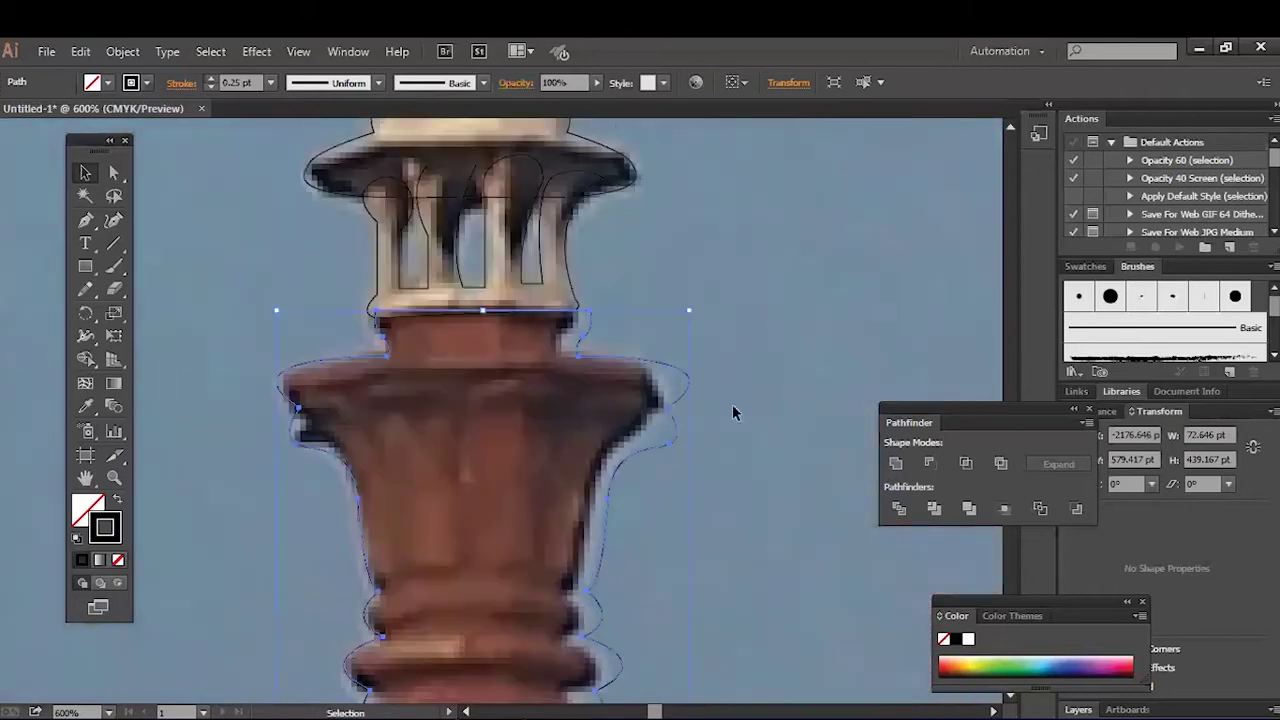
{"action": "left_click", "coordinate": [760, 350]}
{"action": "scroll", "coordinate": [643, 477], "scroll_direction": "down", "scroll_amount": 4}
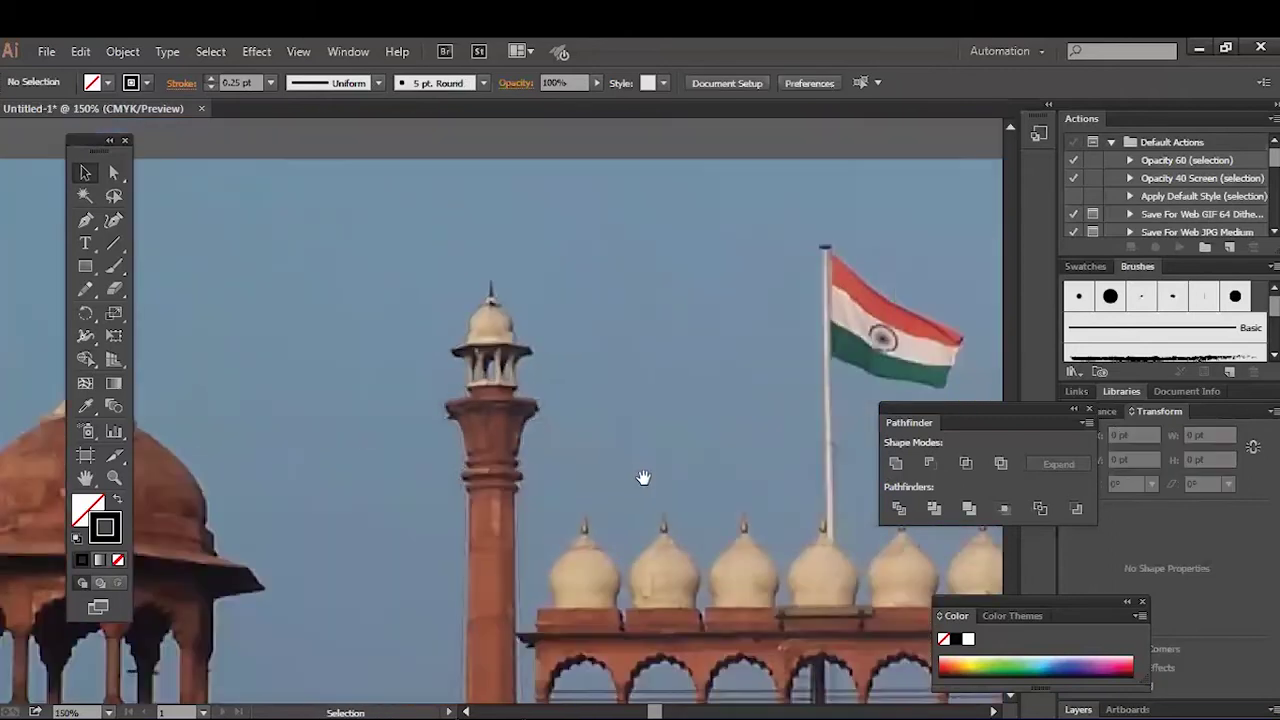
{"action": "left_click_drag", "start_coordinate": [643, 477], "coordinate": [601, 212]}
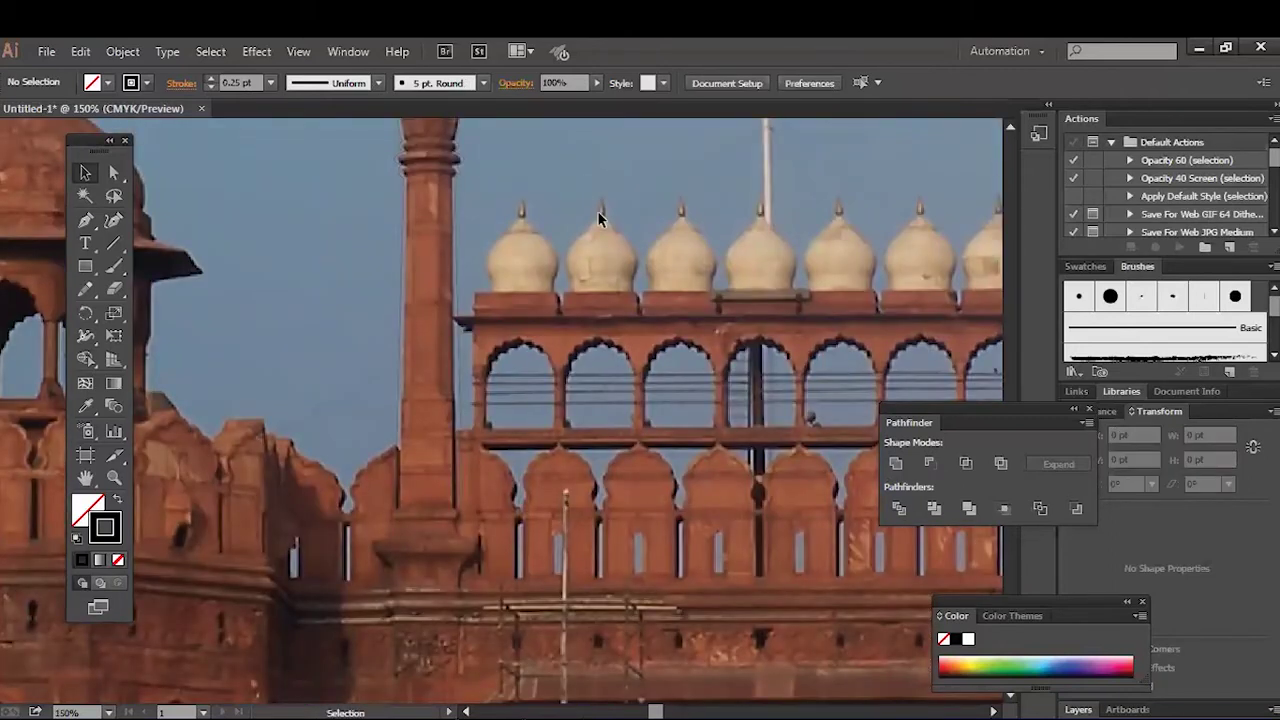
{"action": "scroll", "coordinate": [588, 222], "scroll_direction": "up", "scroll_amount": 2}
{"action": "scroll", "coordinate": [657, 514], "scroll_direction": "up", "scroll_amount": 1}
Step: Pen-trace the dome's left half from its finial tip down to the plinth's lower corner
{"action": "scroll", "coordinate": [623, 394], "scroll_direction": "up", "scroll_amount": 1}
{"action": "key", "text": "p"}
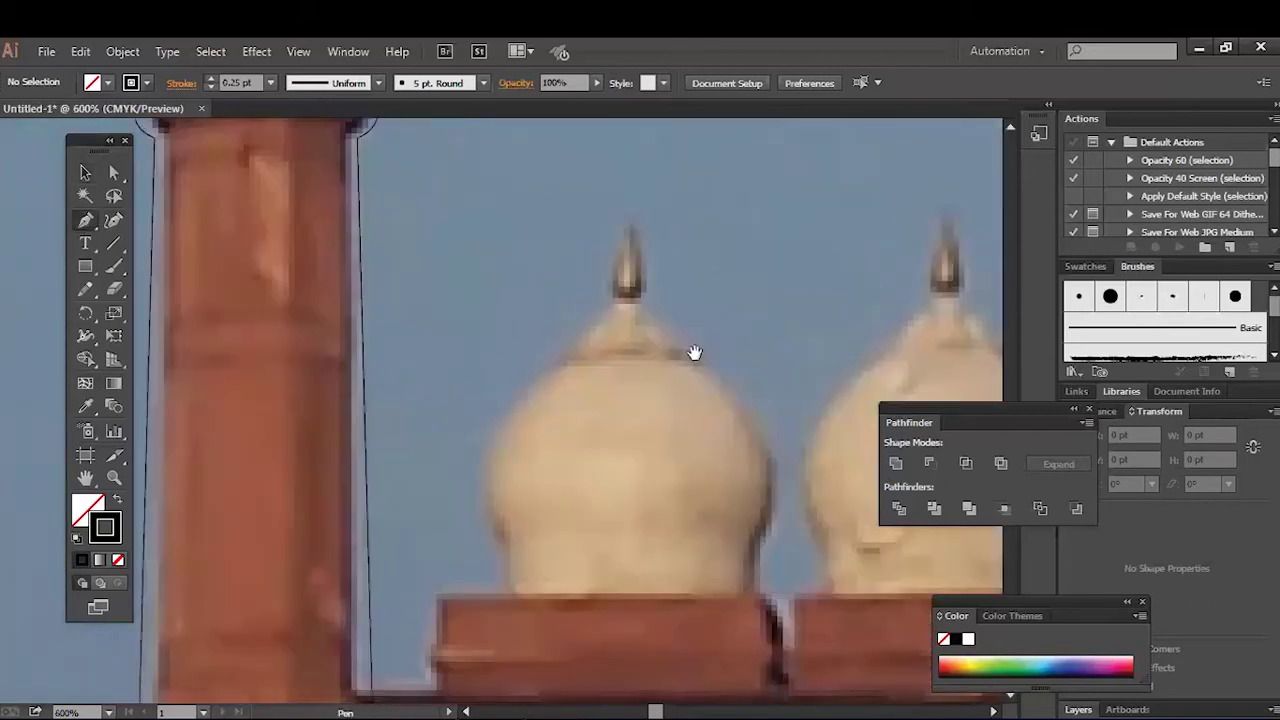
{"action": "scroll", "coordinate": [694, 354], "scroll_direction": "down", "scroll_amount": 1}
{"action": "left_click", "coordinate": [603, 152]}
{"action": "left_click", "coordinate": [593, 228]}
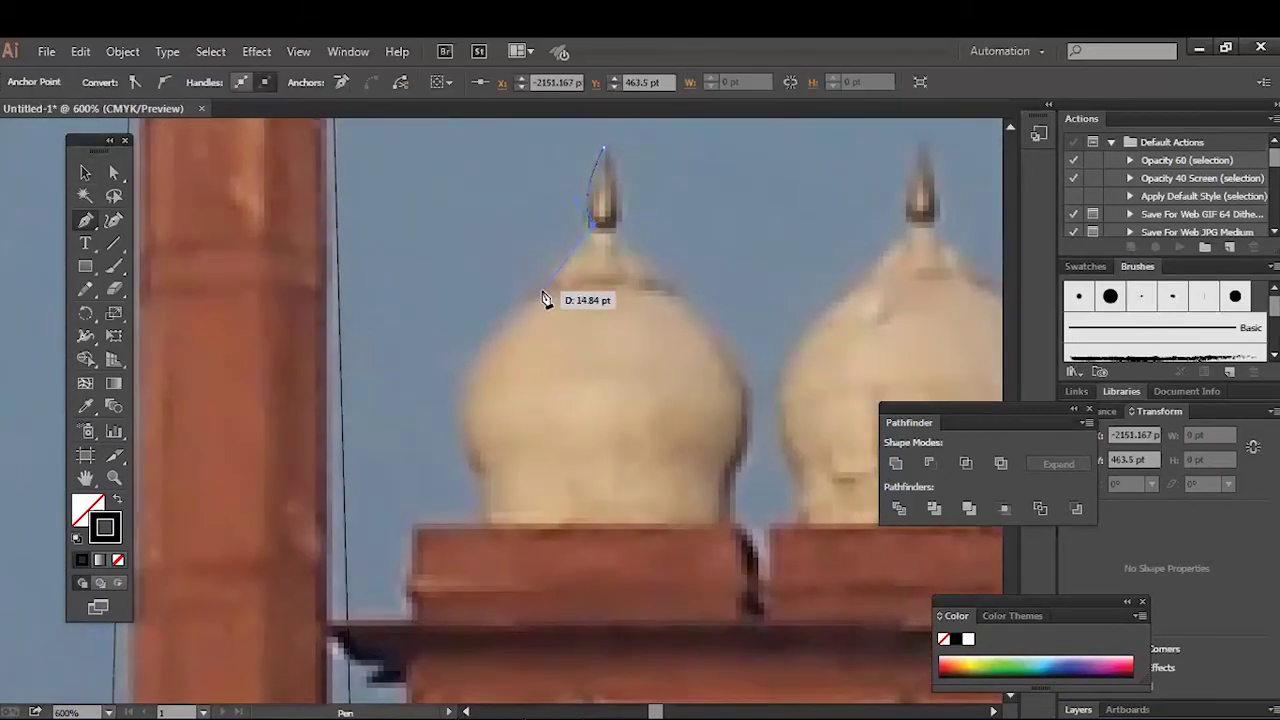
{"action": "left_click_drag", "start_coordinate": [543, 300], "coordinate": [543, 300]}
{"action": "scroll", "coordinate": [475, 350], "scroll_direction": "down", "scroll_amount": 3}
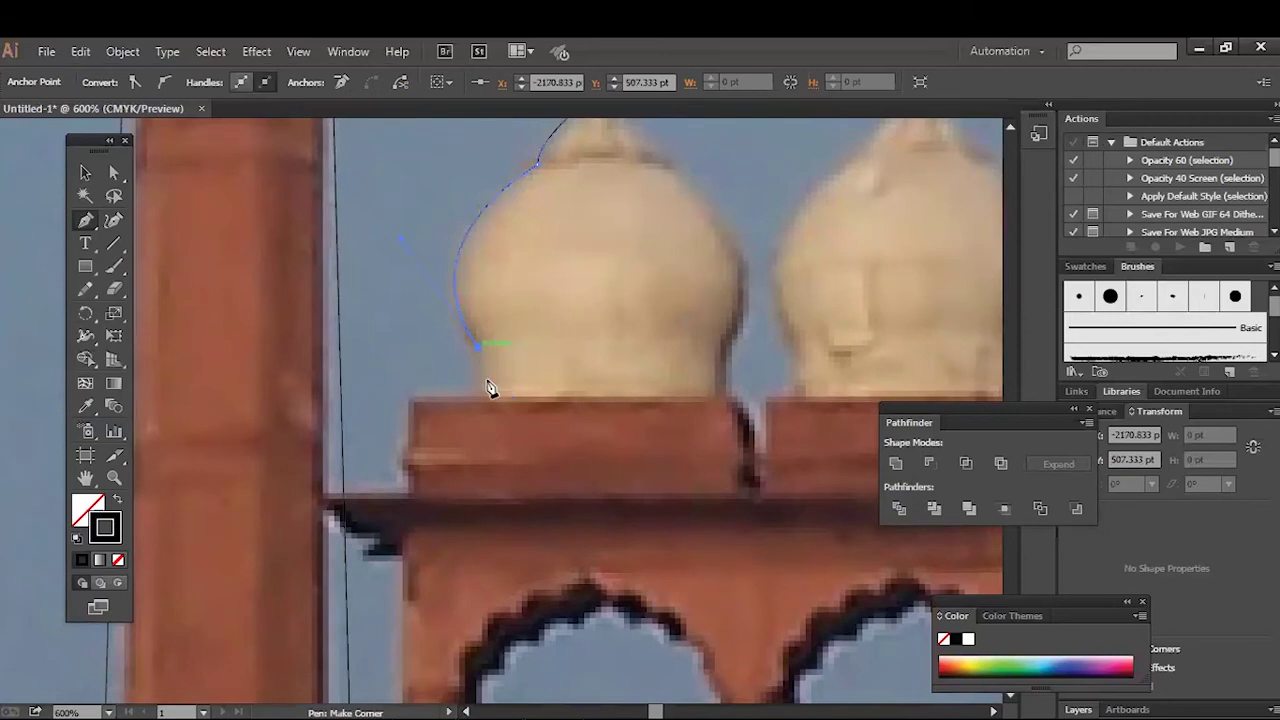
{"action": "left_click", "coordinate": [478, 393]}
{"action": "left_click", "coordinate": [408, 393]}
{"action": "left_click", "coordinate": [408, 445]}
{"action": "left_click", "coordinate": [408, 468]}
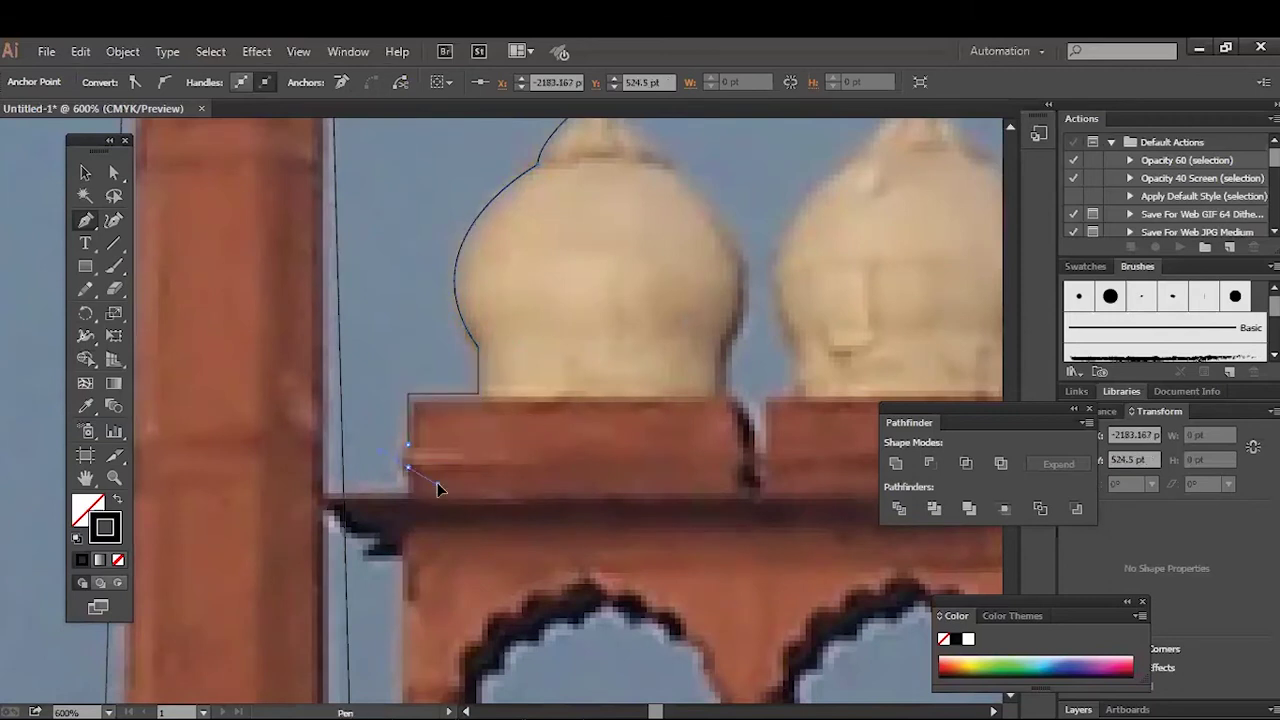
Step: Continue the outline around the cornice ledge and finish it on the dome's centre line
{"action": "left_click", "coordinate": [408, 497]}
{"action": "left_click", "coordinate": [315, 497]}
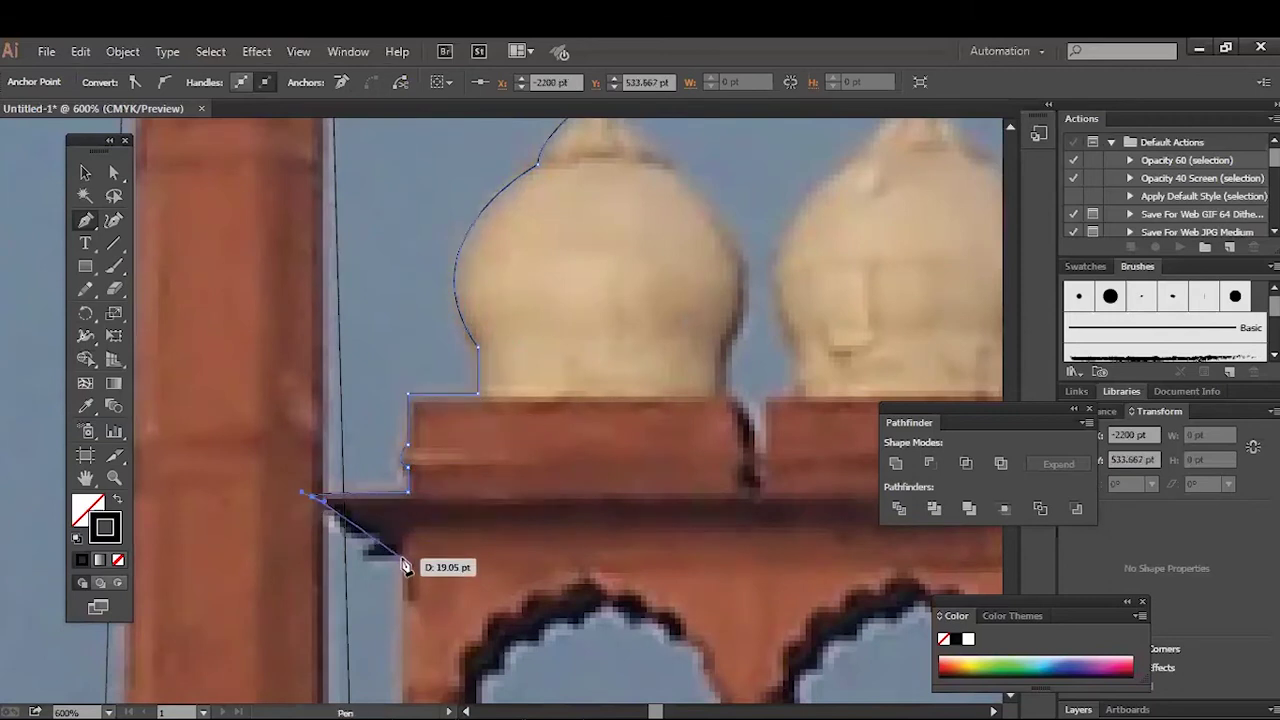
{"action": "left_click", "coordinate": [372, 535]}
{"action": "mouse_move", "coordinate": [374, 541]}
{"action": "left_mouse_down"}
{"action": "mouse_move", "coordinate": [377, 570]}
{"action": "mouse_move", "coordinate": [400, 570]}
{"action": "left_mouse_up"}
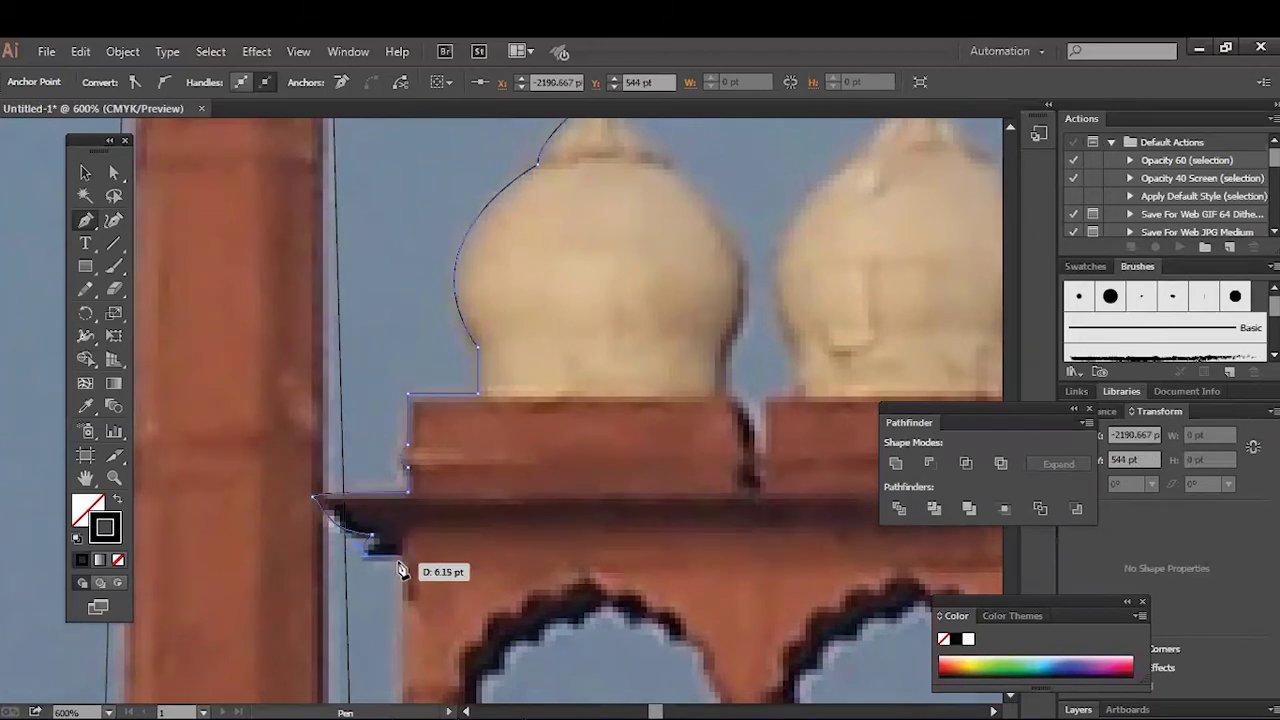
{"action": "scroll", "coordinate": [430, 480], "scroll_direction": "down", "scroll_amount": 2}
{"action": "scroll", "coordinate": [443, 430], "scroll_direction": "down", "scroll_amount": 3}
{"action": "key", "text": "ctrl+minus"}
{"action": "key", "text": "ctrl+minus"}
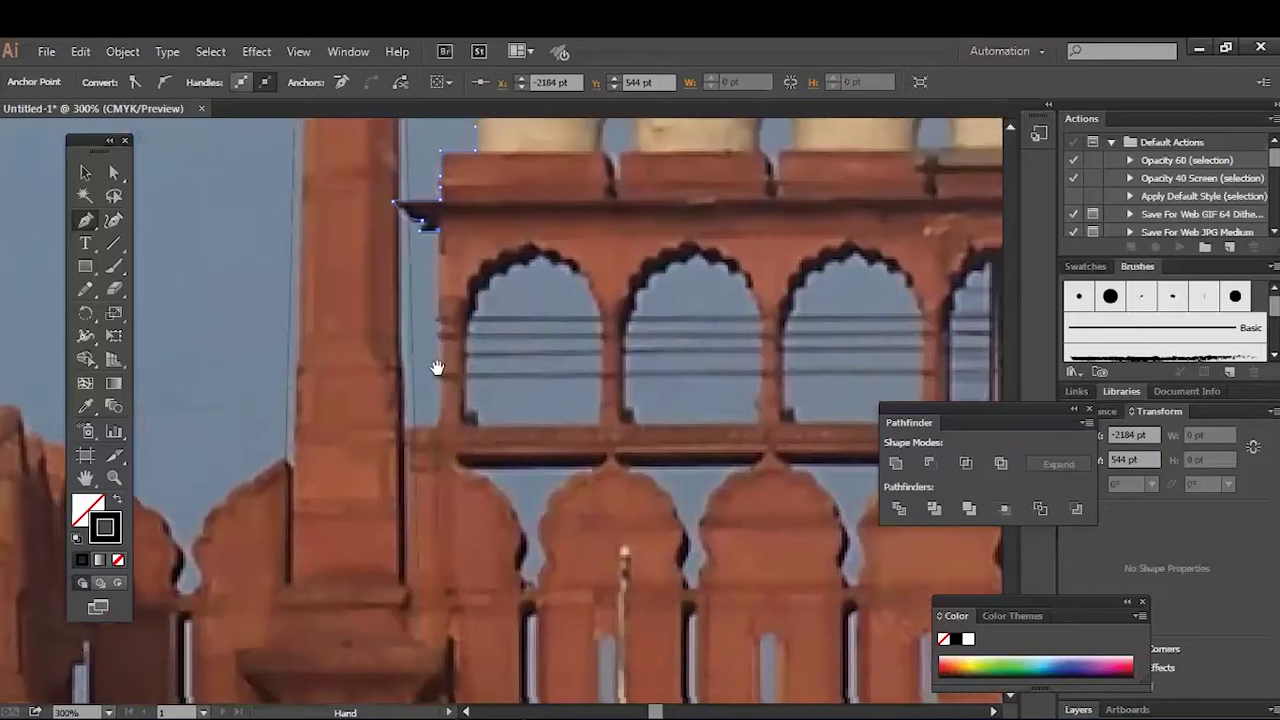
{"action": "scroll", "coordinate": [440, 390], "scroll_direction": "down", "scroll_amount": 2}
{"action": "scroll", "coordinate": [442, 395], "scroll_direction": "down", "scroll_amount": 3}
{"action": "scroll", "coordinate": [443, 395], "scroll_direction": "up", "scroll_amount": 5}
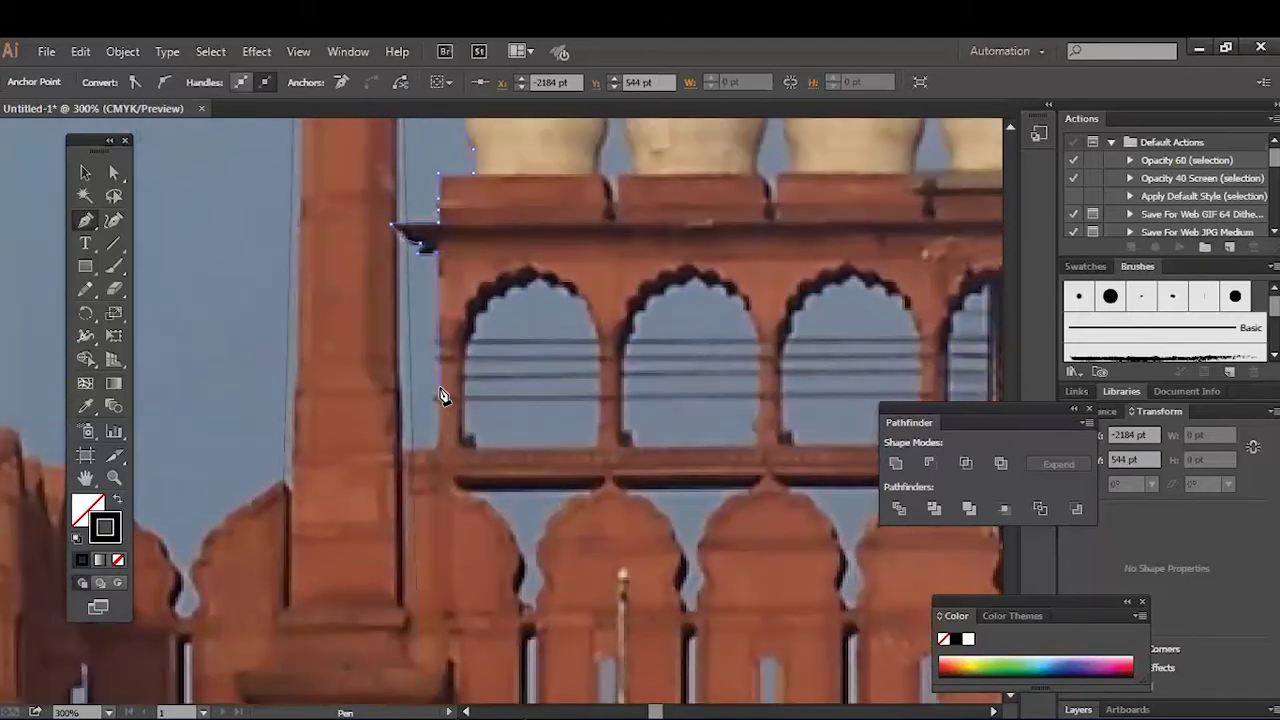
{"action": "mouse_move", "coordinate": [445, 492]}
{"action": "left_mouse_down"}
{"action": "mouse_move", "coordinate": [443, 455]}
{"action": "mouse_move", "coordinate": [445, 492]}
{"action": "mouse_move", "coordinate": [535, 494]}
{"action": "left_mouse_up"}
Step: Switch to the Selection tool and deselect the half-dome outline
{"action": "scroll", "coordinate": [551, 443], "scroll_direction": "up", "scroll_amount": 5}
{"action": "left_click", "coordinate": [535, 283]}
{"action": "key", "text": "v"}
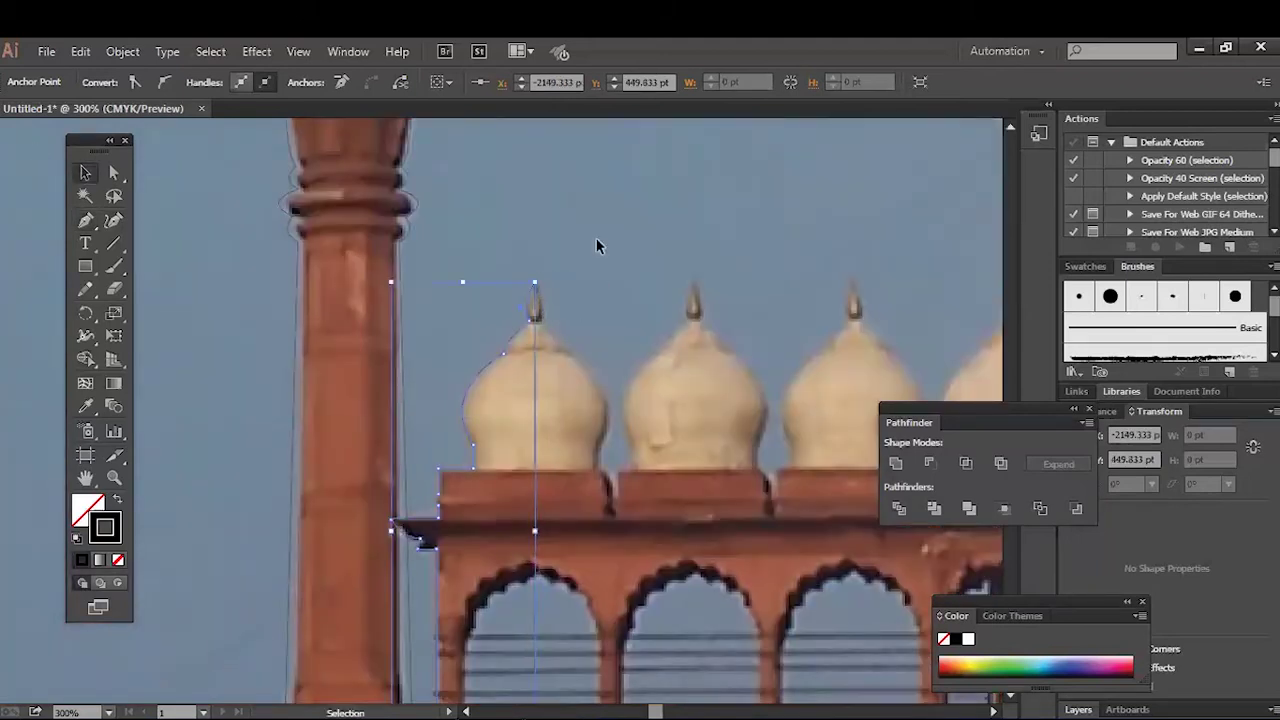
{"action": "left_click", "coordinate": [596, 246]}
{"action": "scroll", "coordinate": [540, 300], "scroll_direction": "down", "scroll_amount": 3}
Step: Reflect a copy of the half-dome outline vertically and move it right to complete the dome
{"action": "left_click", "coordinate": [535, 287]}
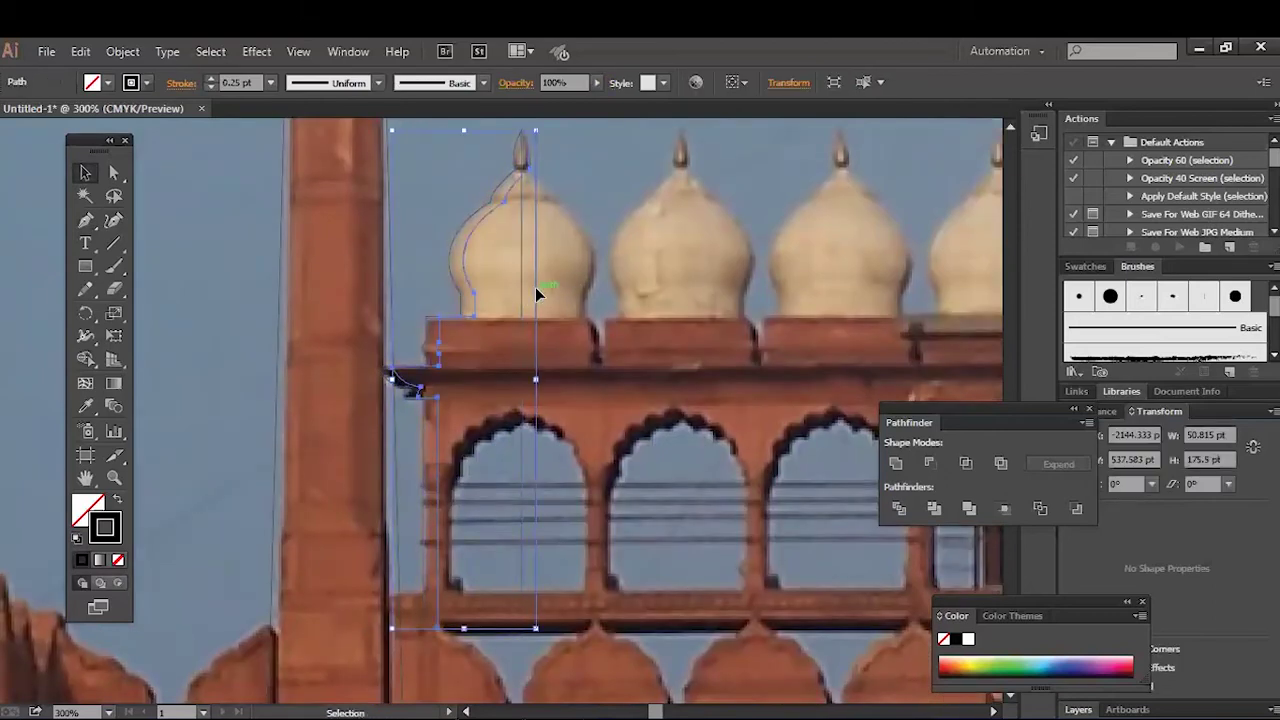
{"action": "right_click", "coordinate": [535, 290]}
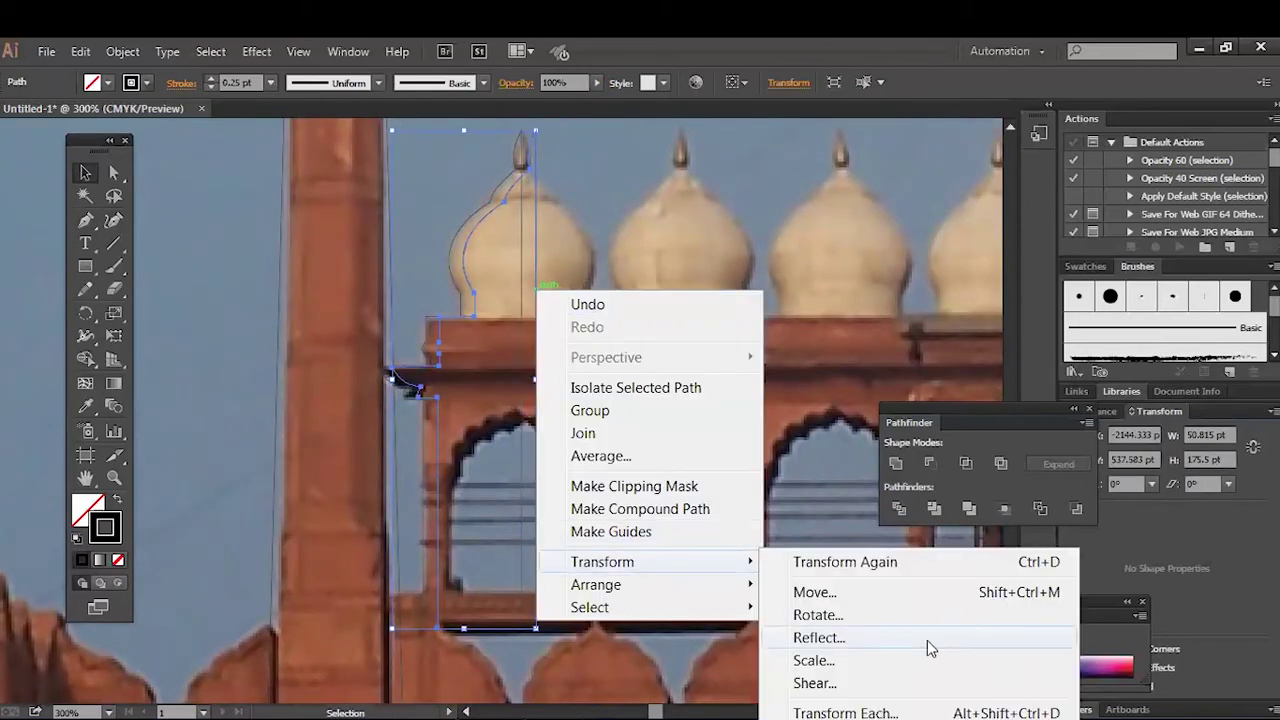
{"action": "left_click", "coordinate": [907, 638]}
{"action": "key", "text": "Return"}
{"action": "key", "text": "ctrl+equal"}
{"action": "left_click_drag", "start_coordinate": [476, 296], "coordinate": [648, 349]}
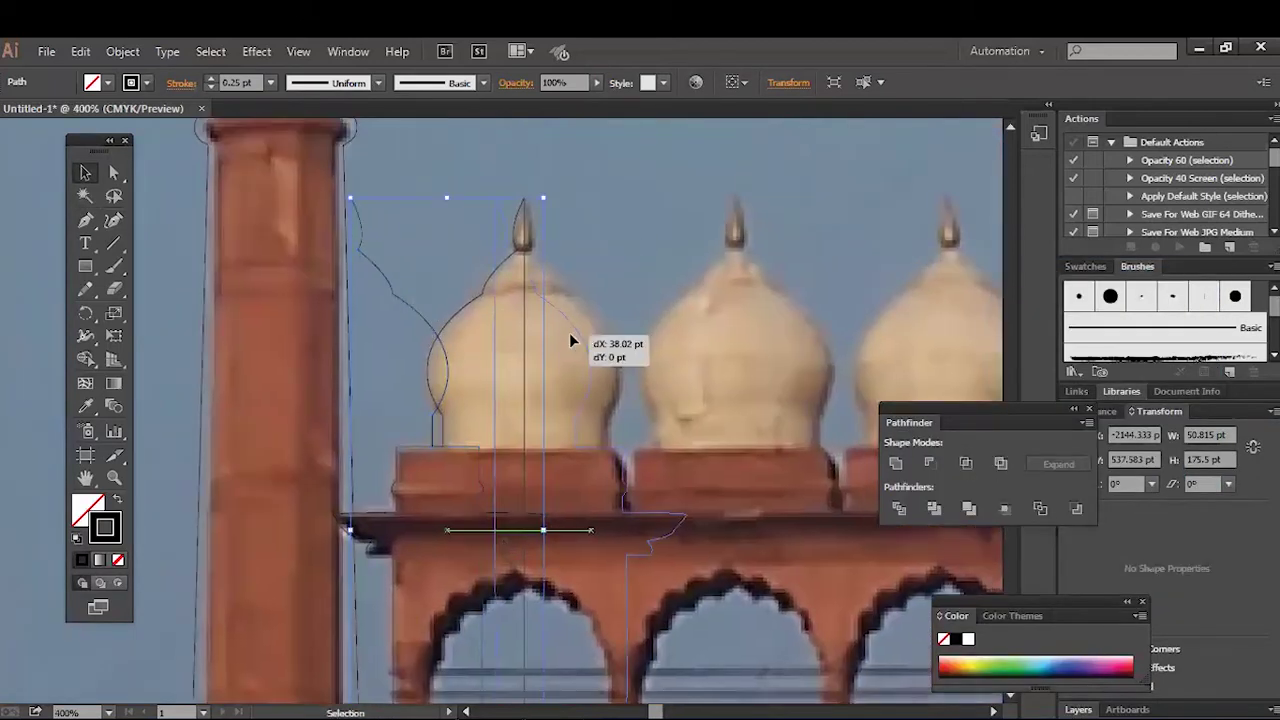
{"action": "key", "text": "ctrl+a"}
Step: Check the dome halves by selecting them, then zoom out to view the domes
{"action": "scroll", "coordinate": [700, 300], "scroll_direction": "down", "scroll_amount": 2}
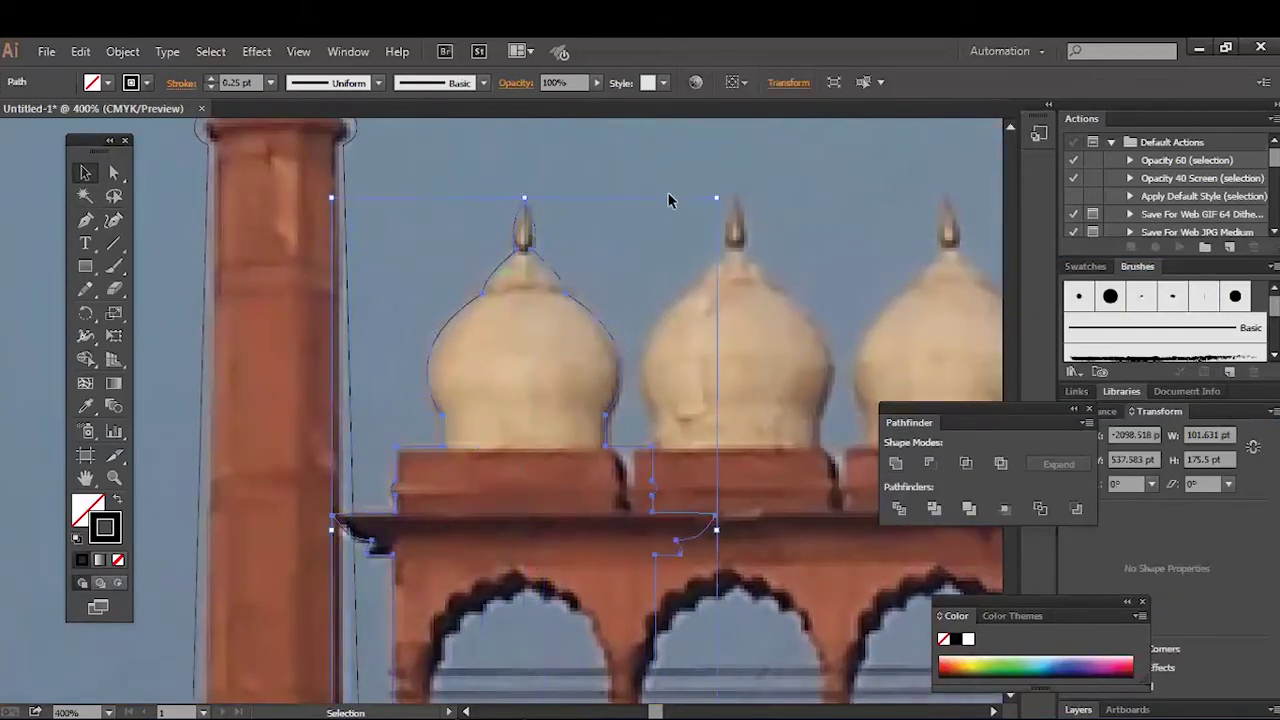
{"action": "left_click", "coordinate": [671, 200]}
{"action": "scroll", "coordinate": [700, 357], "scroll_direction": "down", "scroll_amount": 2}
{"action": "left_click", "coordinate": [733, 398]}
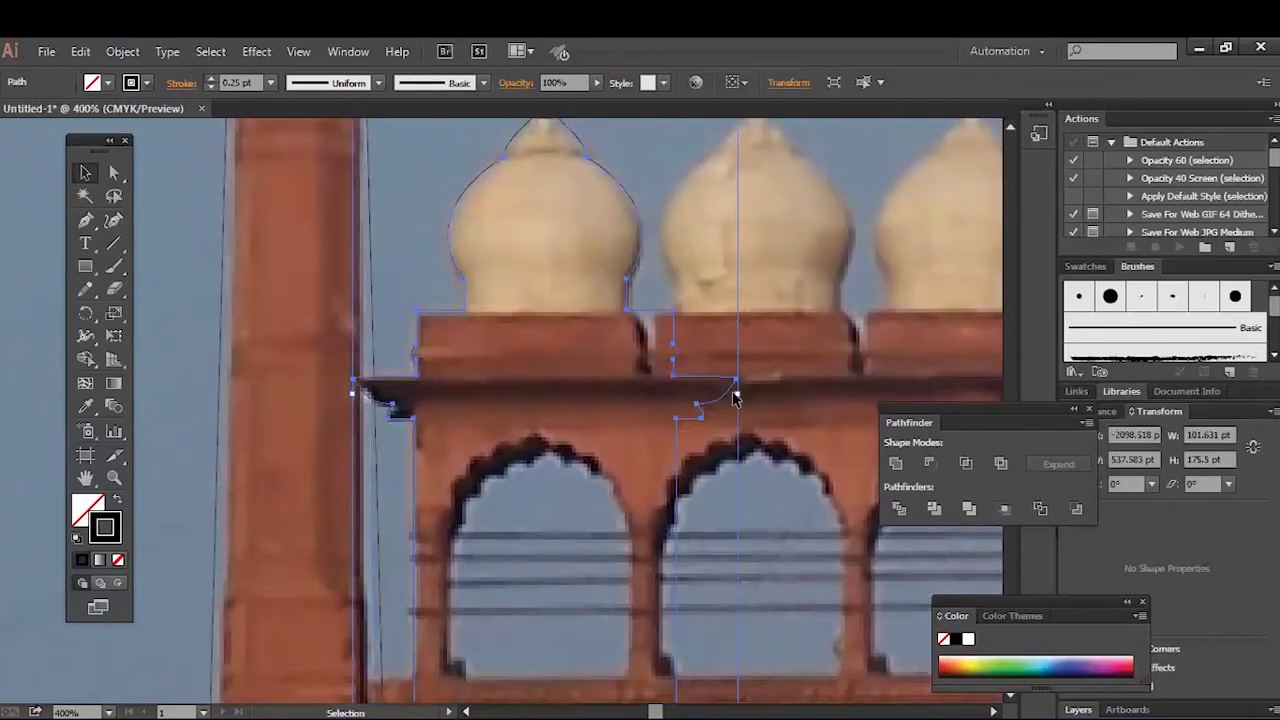
{"action": "left_click", "coordinate": [813, 343]}
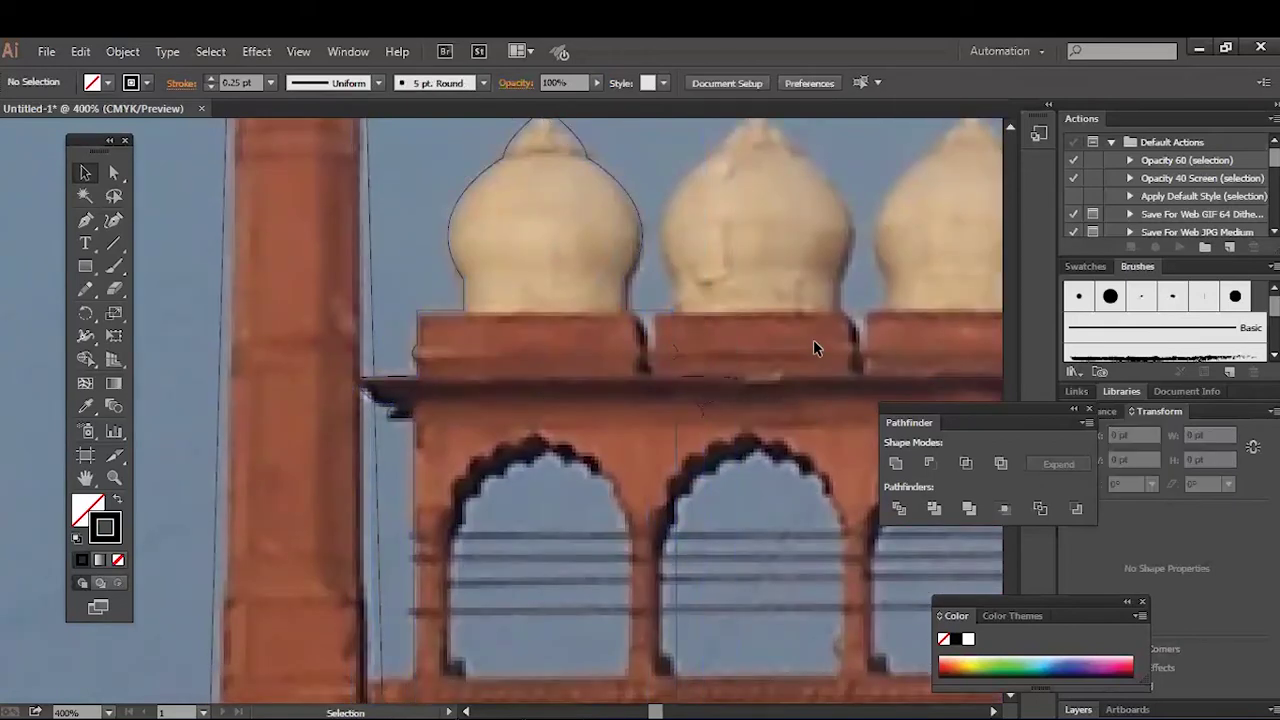
{"action": "mouse_move", "coordinate": [813, 339]}
{"action": "left_mouse_down"}
{"action": "mouse_move", "coordinate": [786, 443]}
{"action": "mouse_move", "coordinate": [778, 326]}
{"action": "left_mouse_up"}
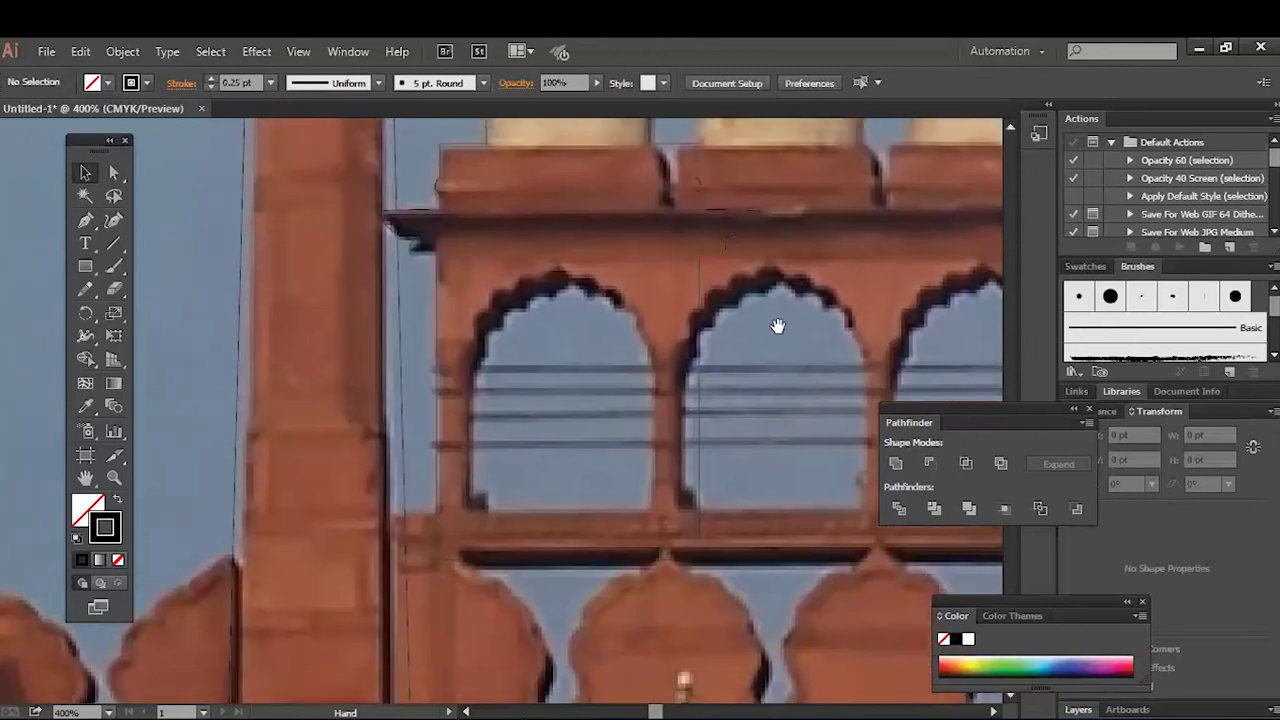
{"action": "key", "text": "ctrl+minus"}
{"action": "scroll", "coordinate": [750, 420], "scroll_direction": "up", "scroll_amount": 3}
Step: Pull the traced path's right edge inward, then undo that adjustment
{"action": "left_click", "coordinate": [763, 486]}
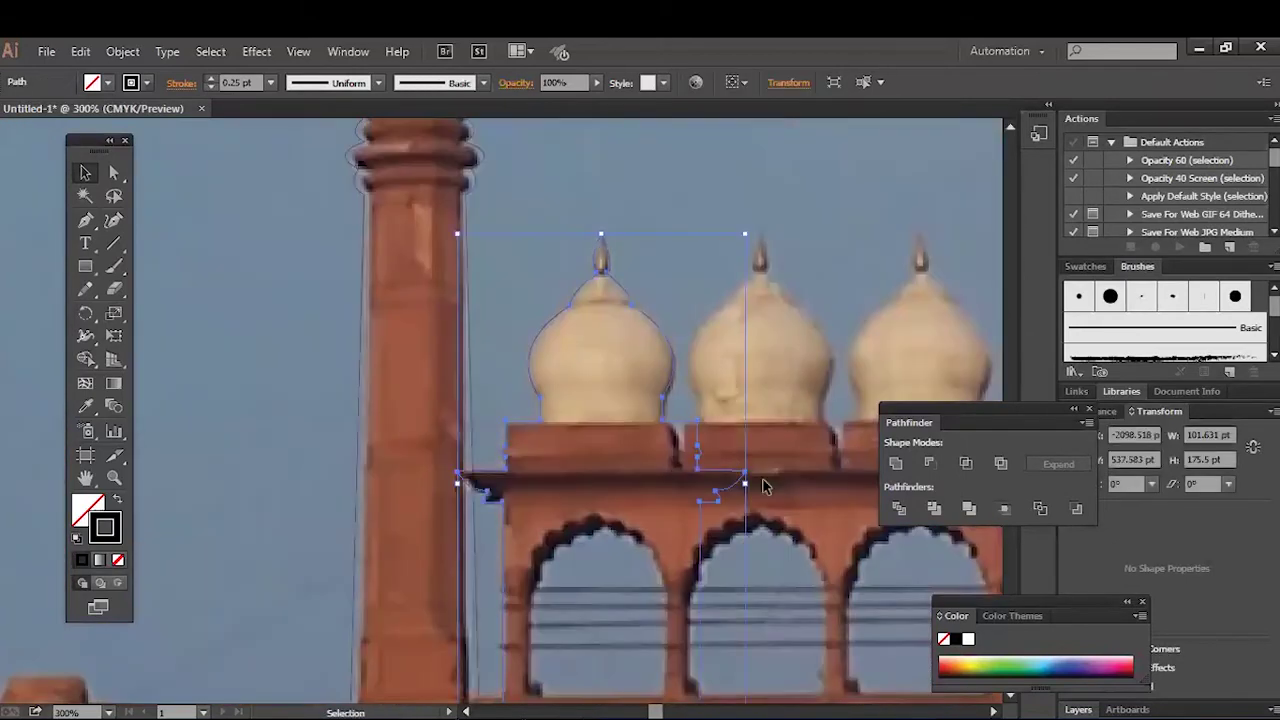
{"action": "left_click_drag", "start_coordinate": [744, 483], "coordinate": [724, 497]}
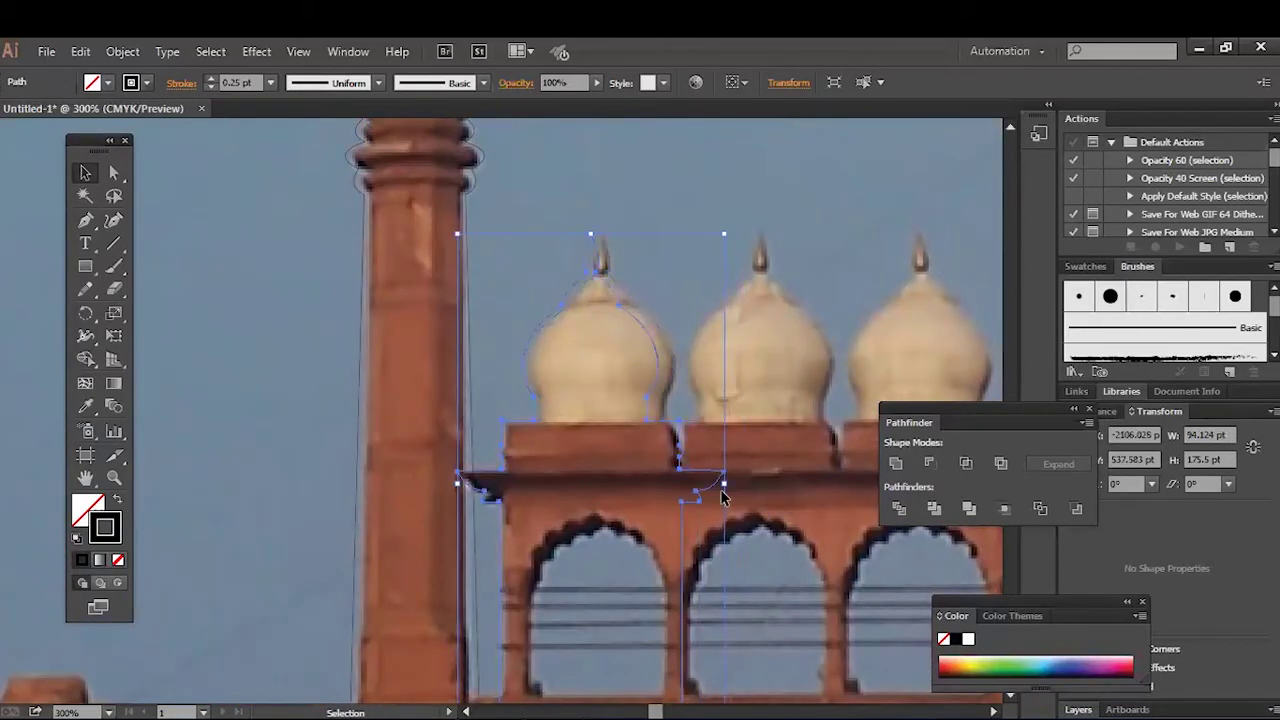
{"action": "left_click", "coordinate": [790, 260]}
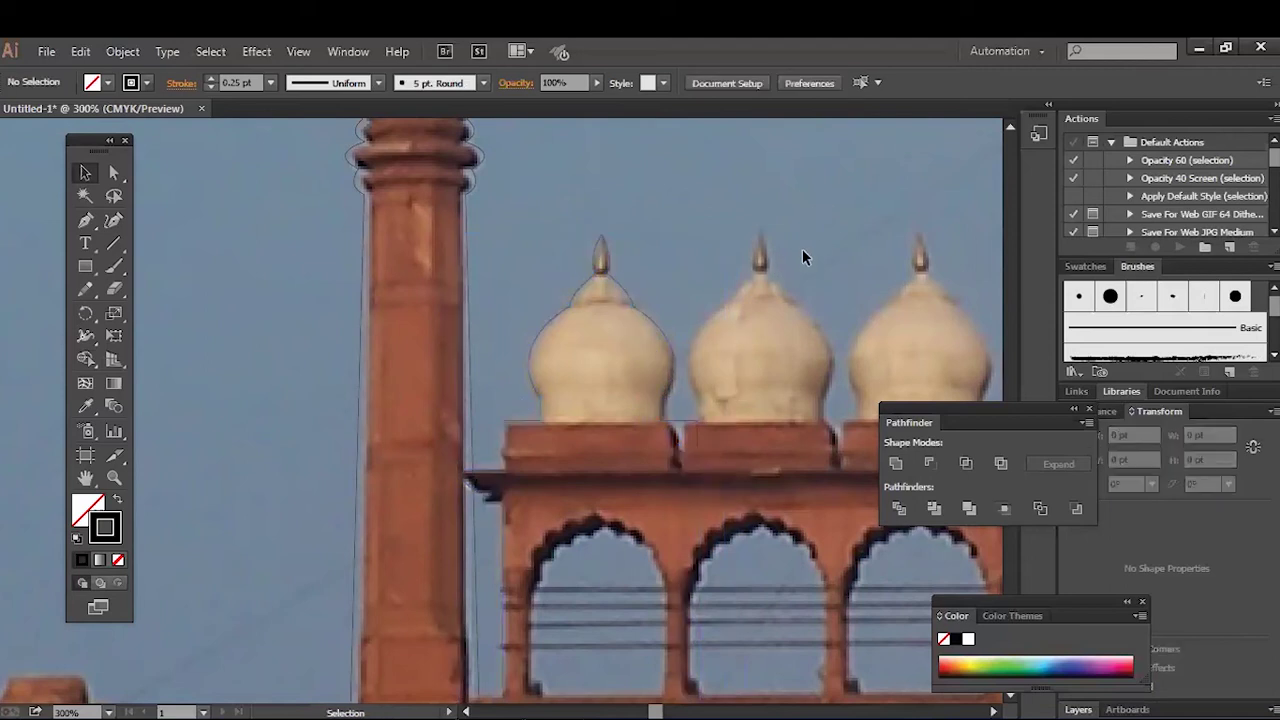
{"action": "scroll", "coordinate": [740, 200], "scroll_direction": "down", "scroll_amount": 2}
{"action": "scroll", "coordinate": [754, 301], "scroll_direction": "up", "scroll_amount": 1}
{"action": "scroll", "coordinate": [754, 307], "scroll_direction": "down", "scroll_amount": 2}
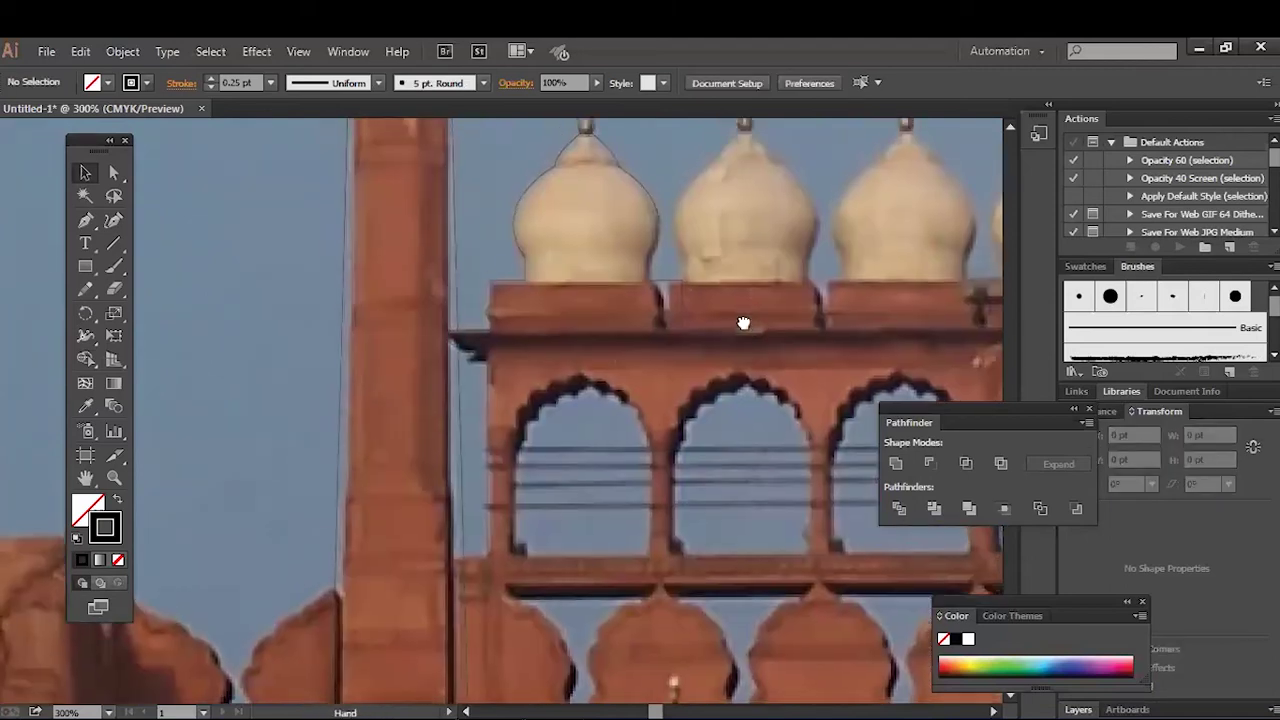
{"action": "key", "text": "ctrl+z"}
Step: Draw a tall cutting rectangle across the ledge and select it with the traced path
{"action": "left_click", "coordinate": [85, 267]}
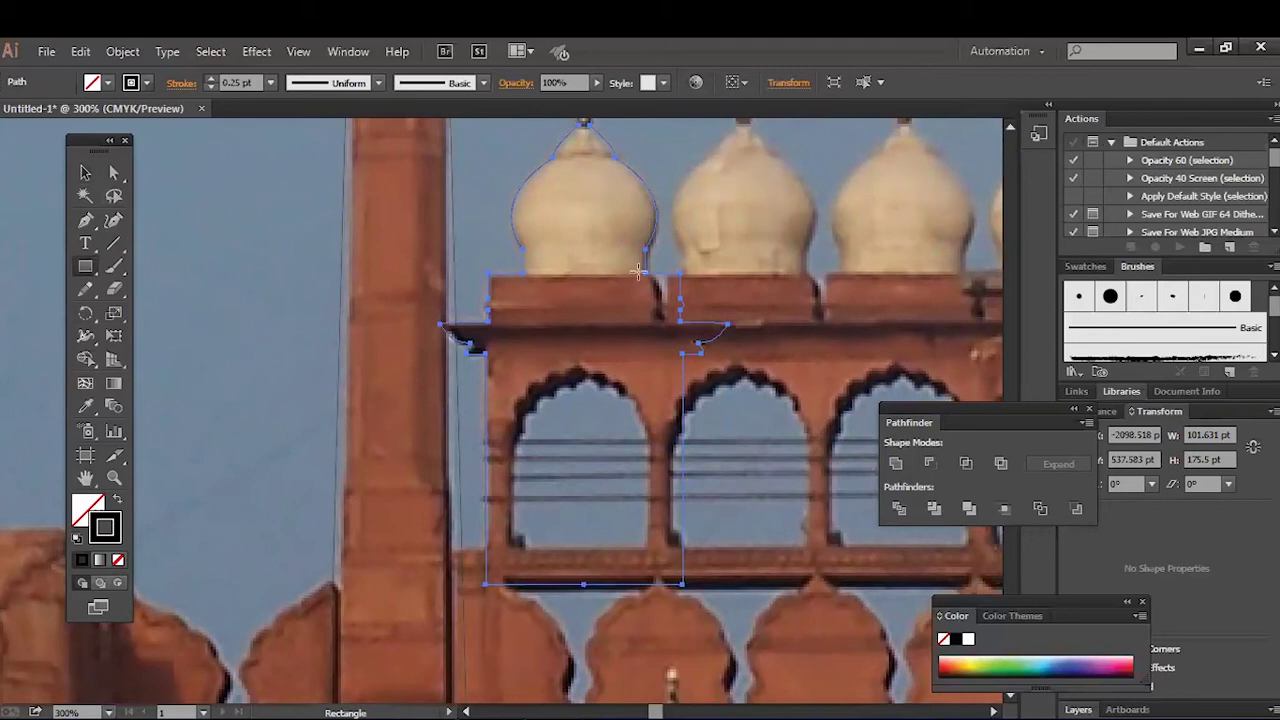
{"action": "left_click_drag", "start_coordinate": [661, 258], "coordinate": [742, 548]}
{"action": "scroll", "coordinate": [742, 548], "scroll_direction": "down", "scroll_amount": 3}
{"action": "key", "text": "v"}
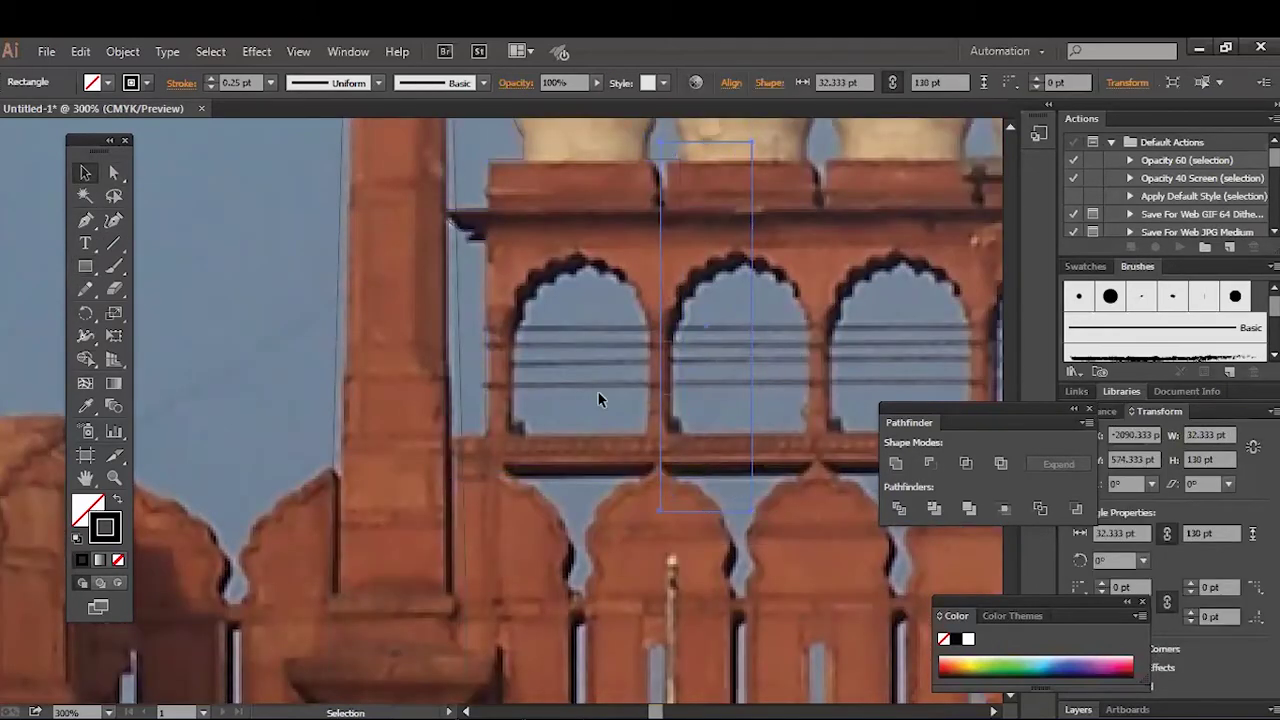
{"action": "left_click", "coordinate": [600, 400], "text": "shift"}
Step: Divide the shapes with Pathfinder, ungroup them, and select the remaining left piece
{"action": "left_click", "coordinate": [899, 508]}
{"action": "right_click", "coordinate": [726, 321]}
{"action": "left_click", "coordinate": [795, 440]}
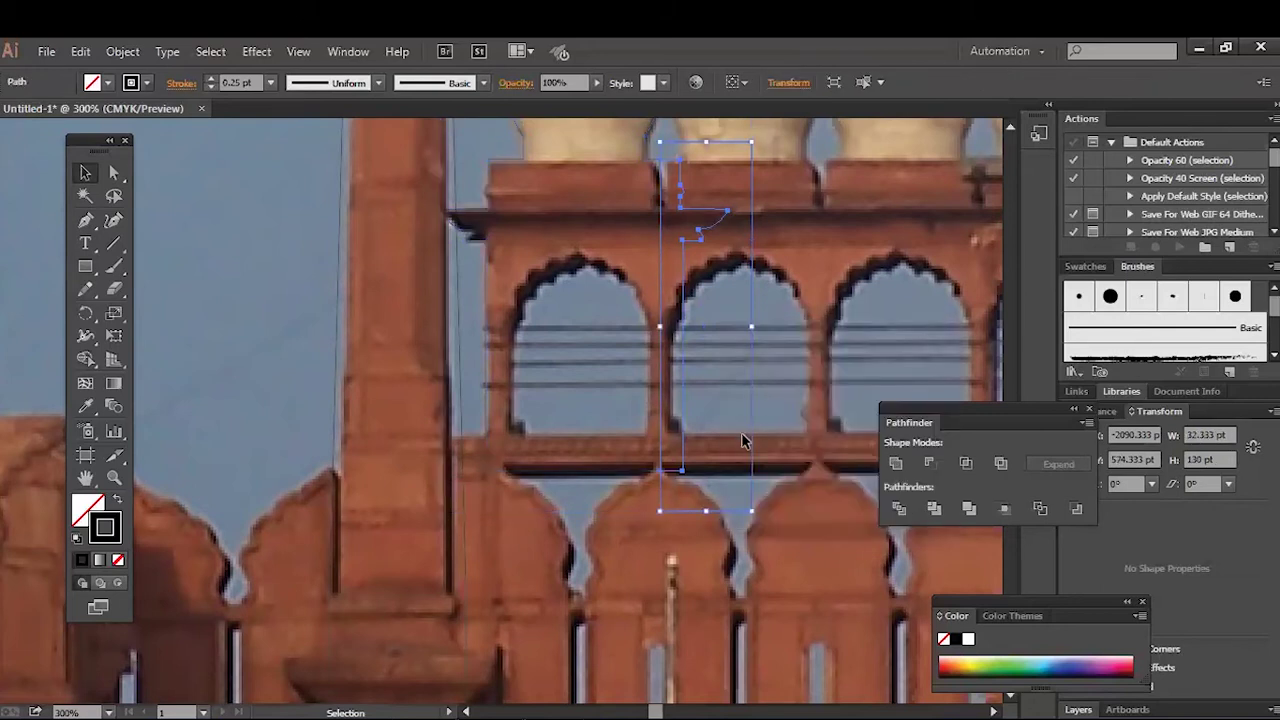
{"action": "left_click", "coordinate": [677, 442]}
{"action": "scroll", "coordinate": [706, 300], "scroll_direction": "up", "scroll_amount": 3}
{"action": "left_click", "coordinate": [707, 330]}
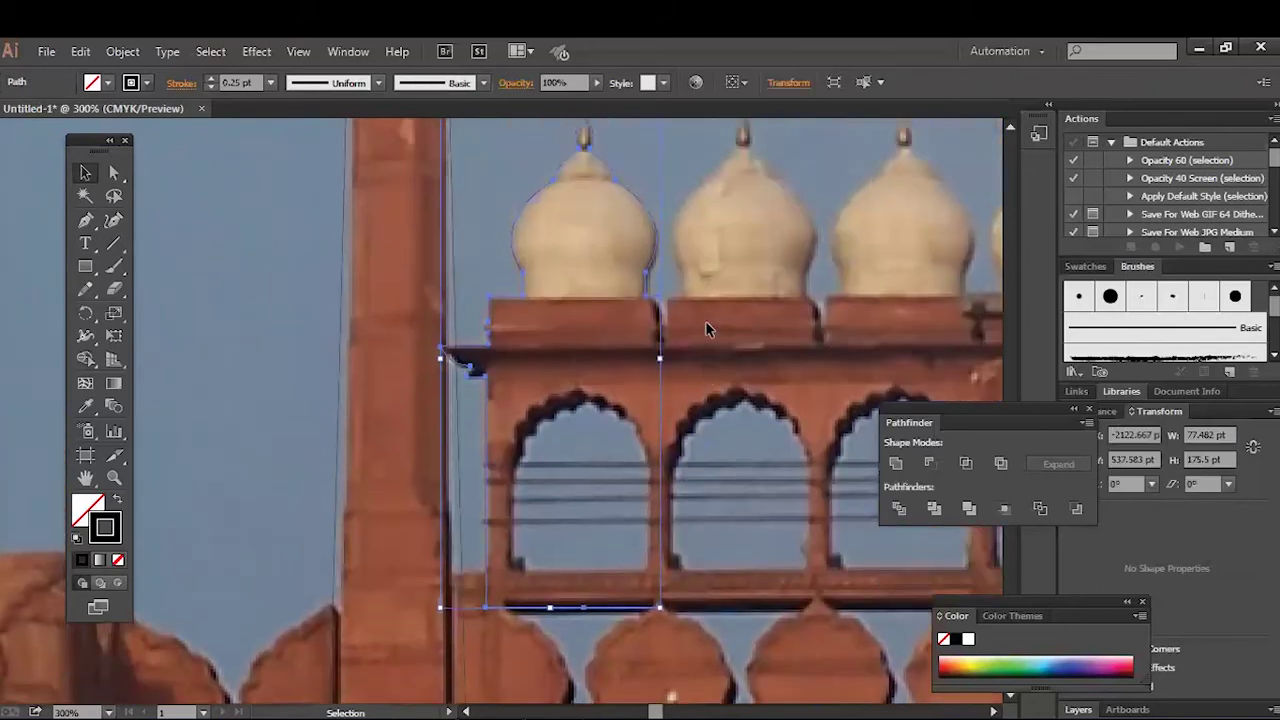
{"action": "key", "text": "ctrl+plus"}
{"action": "key", "text": "ctrl+plus"}
{"action": "scroll", "coordinate": [614, 377], "scroll_direction": "down", "scroll_amount": 3}
Step: Pen-trace the leftmost arch from its bottom-left corner over the scalloped top and close it
{"action": "key", "text": "p"}
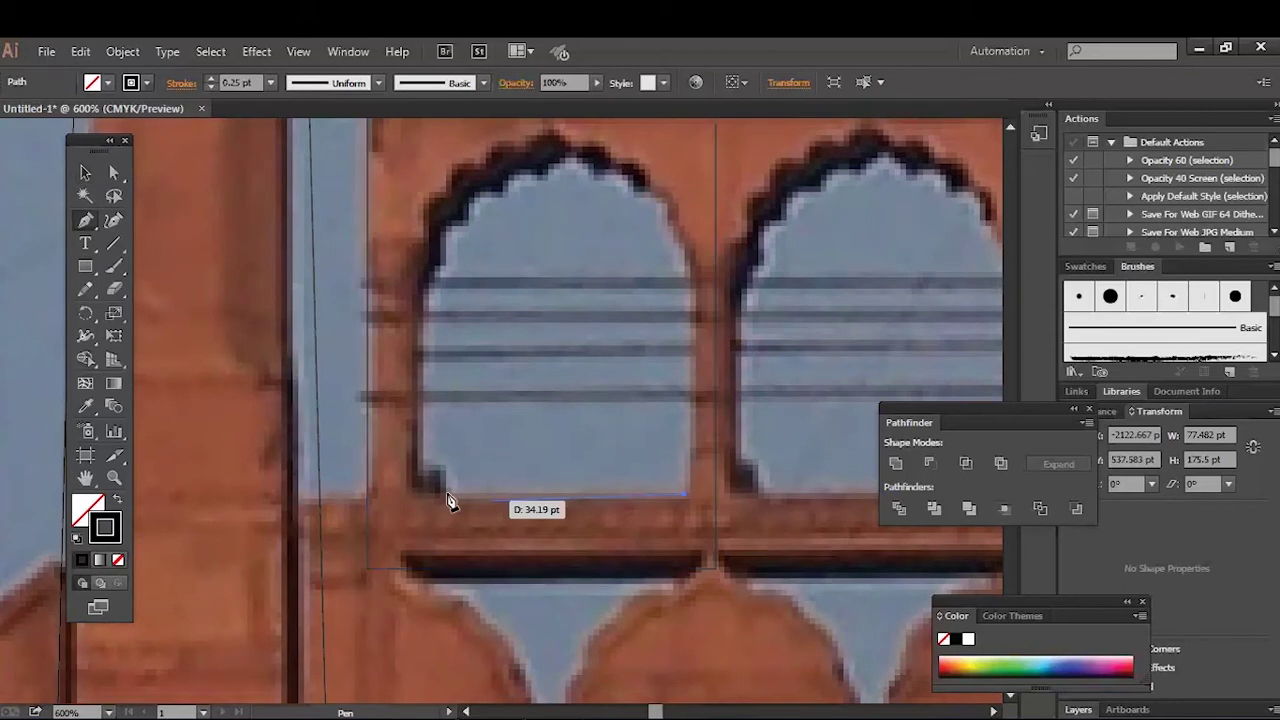
{"action": "left_click", "coordinate": [415, 497]}
{"action": "left_click", "coordinate": [415, 307]}
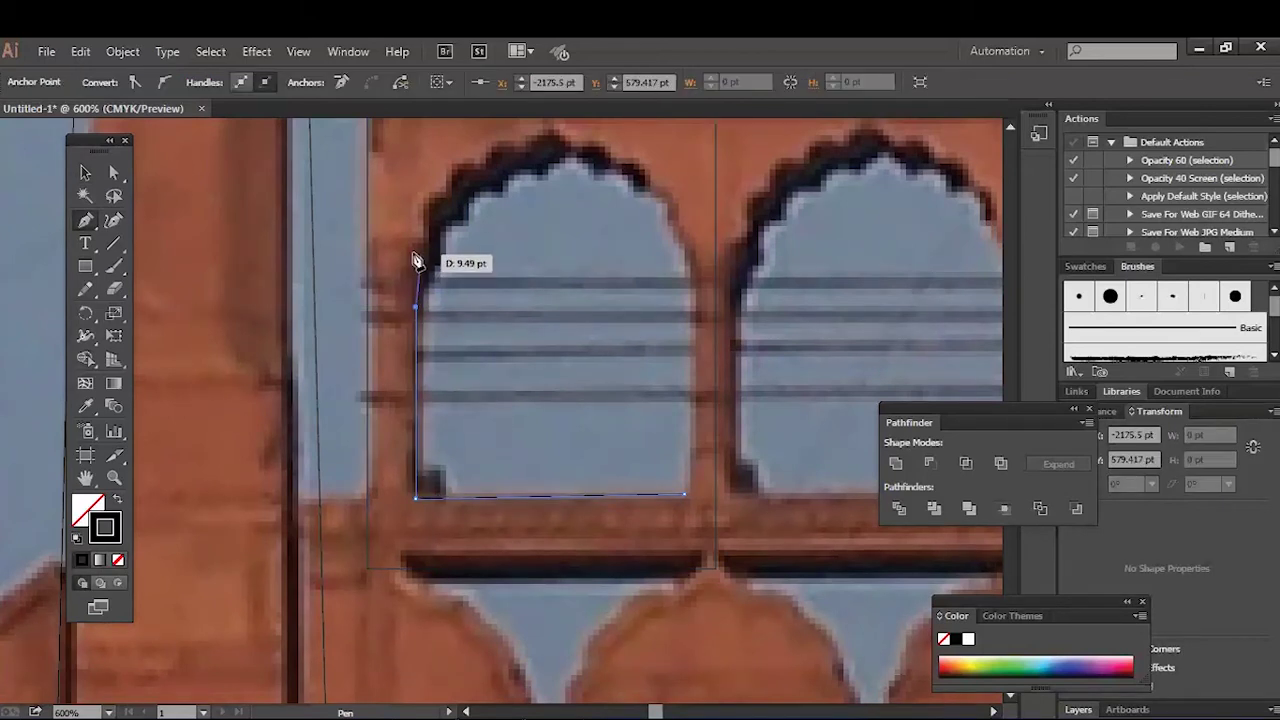
{"action": "left_click", "coordinate": [438, 197]}
{"action": "scroll", "coordinate": [450, 200], "scroll_direction": "up", "scroll_amount": 3}
{"action": "mouse_move", "coordinate": [445, 330]}
{"action": "left_mouse_down"}
{"action": "mouse_move", "coordinate": [483, 345]}
{"action": "mouse_move", "coordinate": [545, 313]}
{"action": "mouse_move", "coordinate": [630, 362]}
{"action": "mouse_move", "coordinate": [629, 392]}
{"action": "mouse_move", "coordinate": [665, 428]}
{"action": "left_mouse_up"}
{"action": "left_click", "coordinate": [666, 422]}
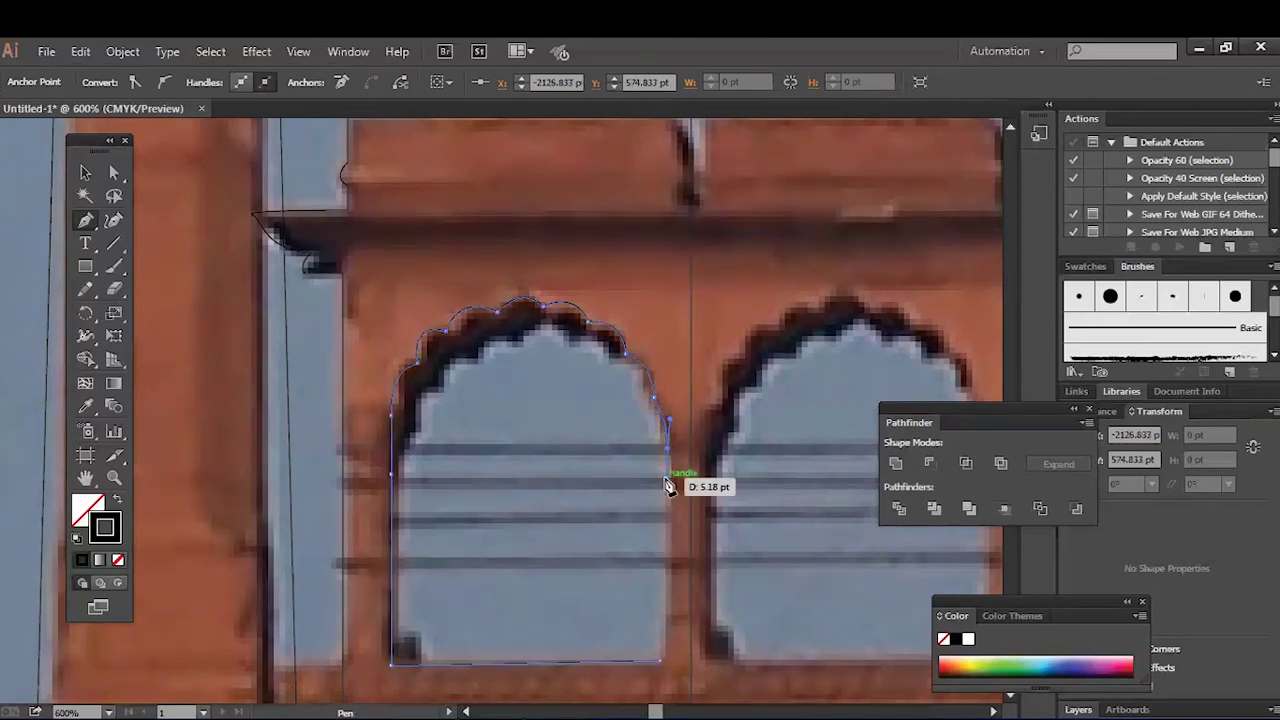
{"action": "scroll", "coordinate": [672, 450], "scroll_direction": "down", "scroll_amount": 1}
{"action": "scroll", "coordinate": [672, 450], "scroll_direction": "down", "scroll_amount": 2}
{"action": "left_click", "coordinate": [664, 525]}
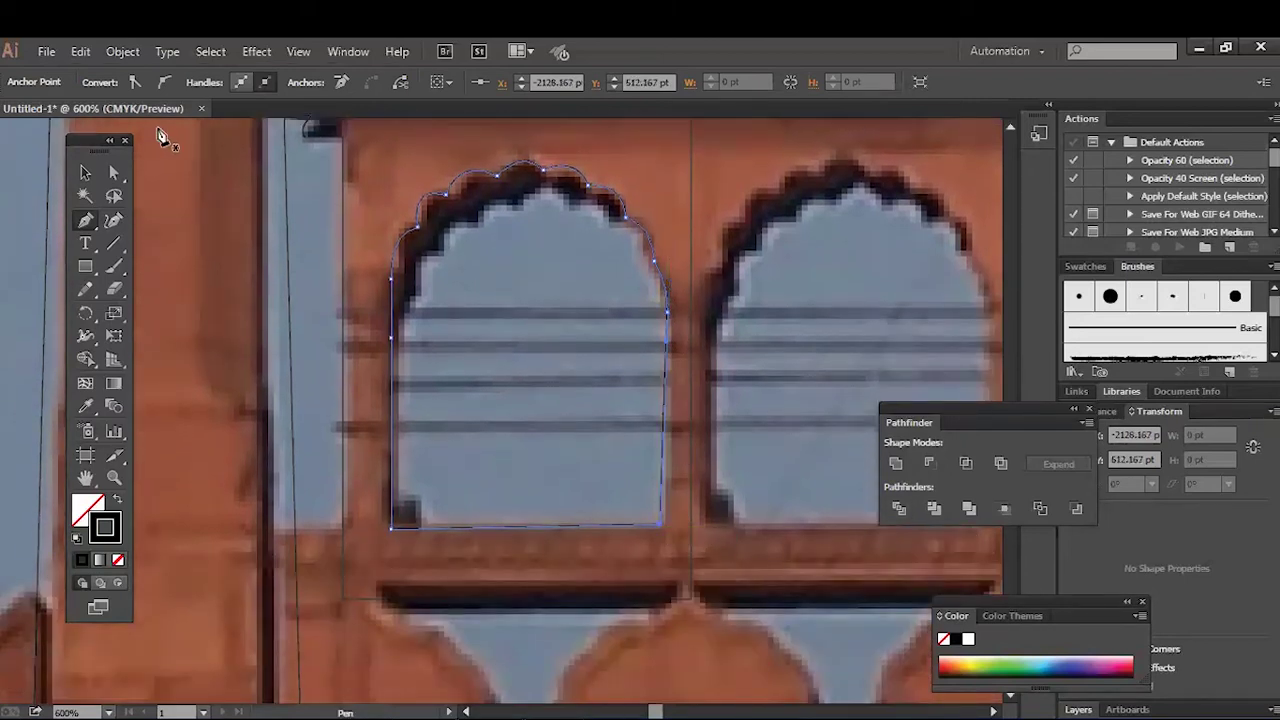
Step: Return to the Selection tool and pan around the traced arch toward the lower battlements
{"action": "key", "text": "a"}
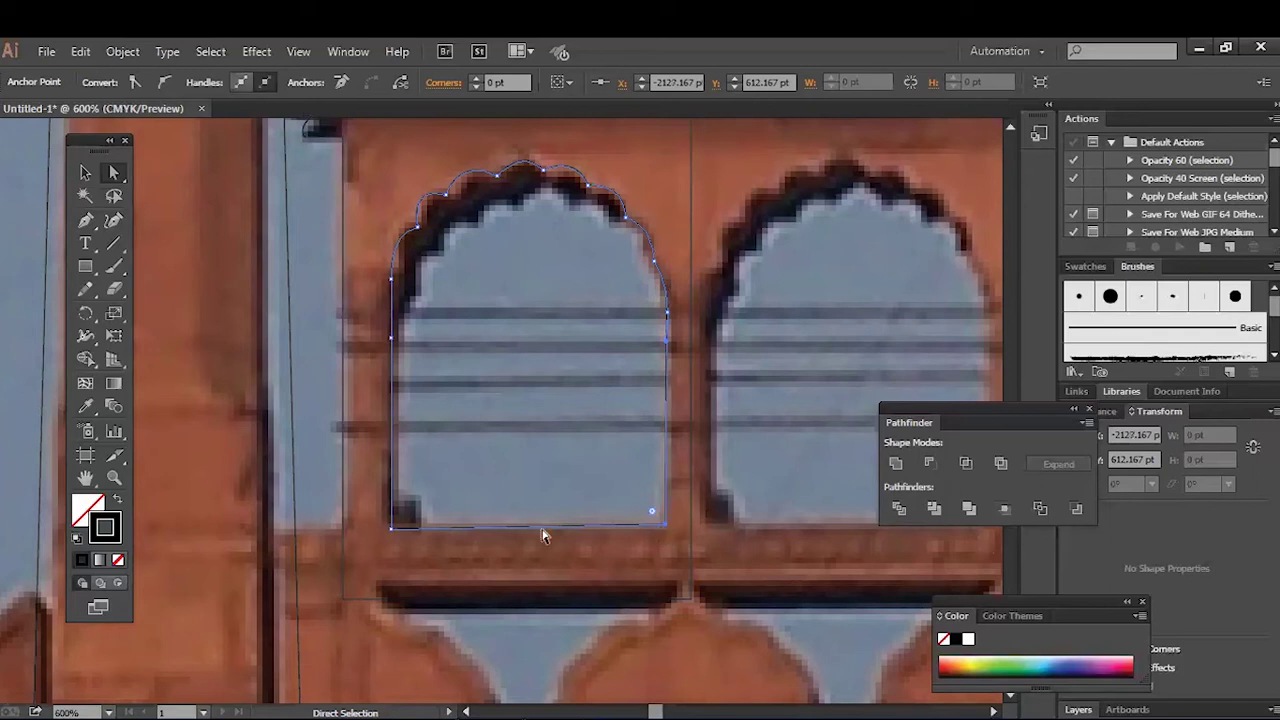
{"action": "key", "text": "v"}
{"action": "left_click_drag", "start_coordinate": [800, 348], "coordinate": [668, 490]}
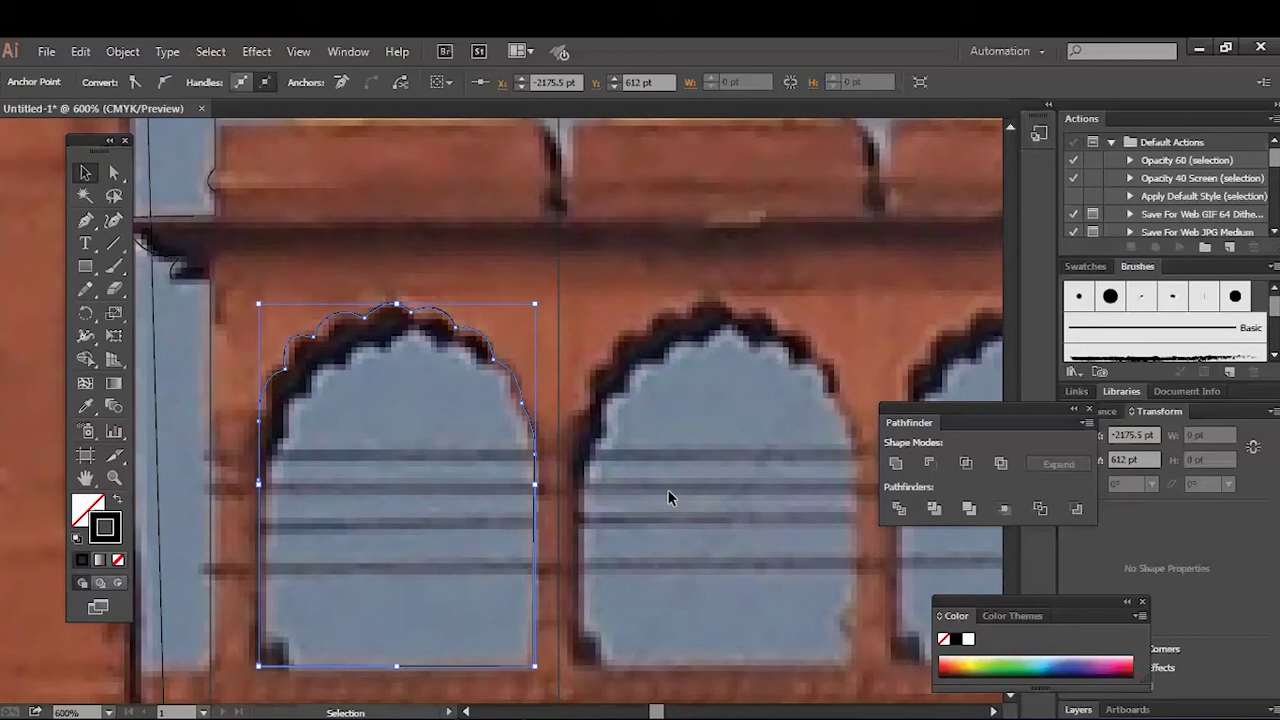
{"action": "key", "text": "ctrl+minus"}
{"action": "left_click_drag", "start_coordinate": [654, 493], "coordinate": [645, 347]}
{"action": "scroll", "coordinate": [650, 380], "scroll_direction": "up", "scroll_amount": 3}
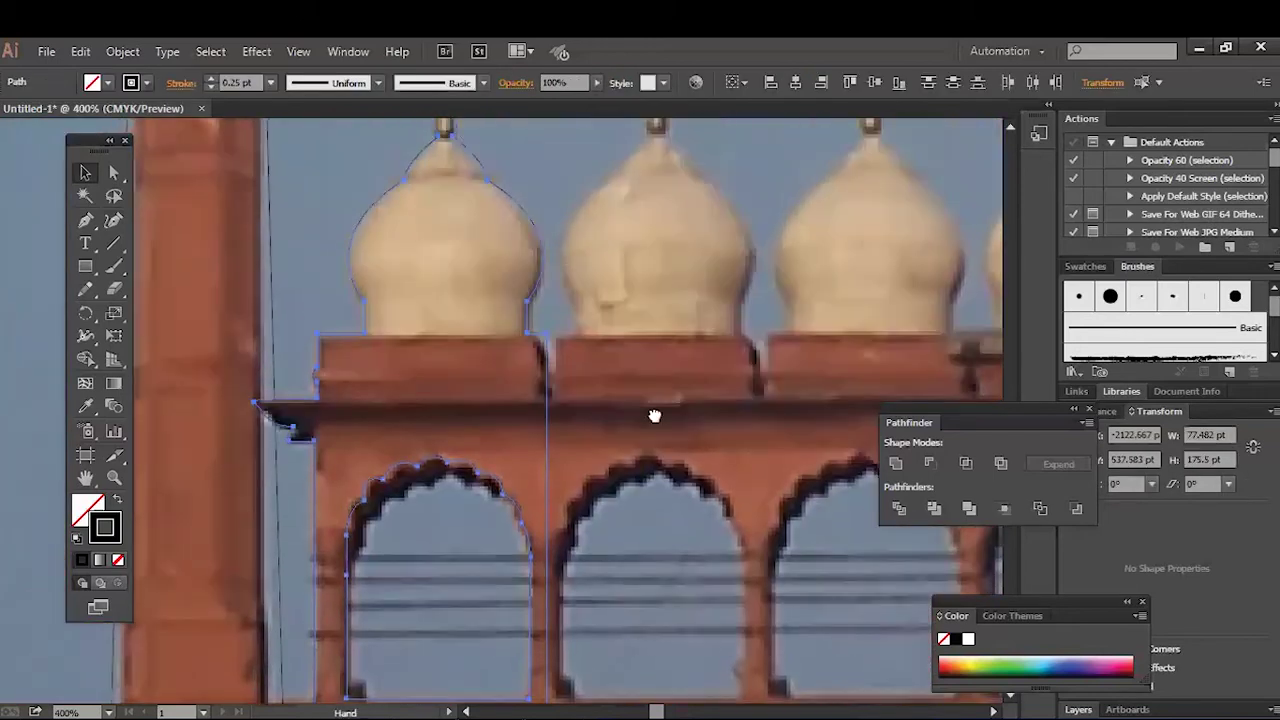
{"action": "left_click_drag", "start_coordinate": [654, 414], "coordinate": [594, 306]}
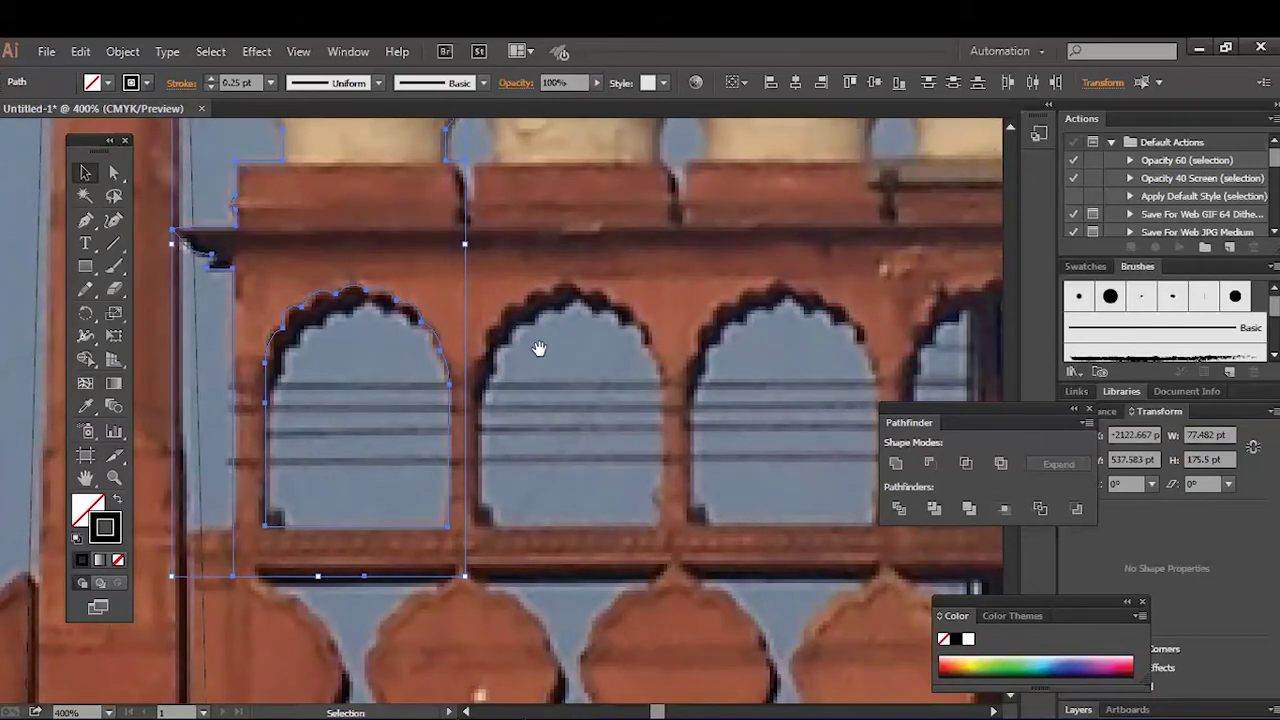
{"action": "scroll", "coordinate": [539, 348], "scroll_direction": "up", "scroll_amount": 3}
{"action": "left_click_drag", "start_coordinate": [680, 443], "coordinate": [534, 171]}
Step: Start a half-merlon path at its base and curve it up the merlon's side
{"action": "left_click", "coordinate": [600, 286]}
{"action": "mouse_move", "coordinate": [600, 286]}
{"action": "left_mouse_down"}
{"action": "mouse_move", "coordinate": [514, 241]}
{"action": "mouse_move", "coordinate": [501, 79]}
{"action": "left_mouse_up"}
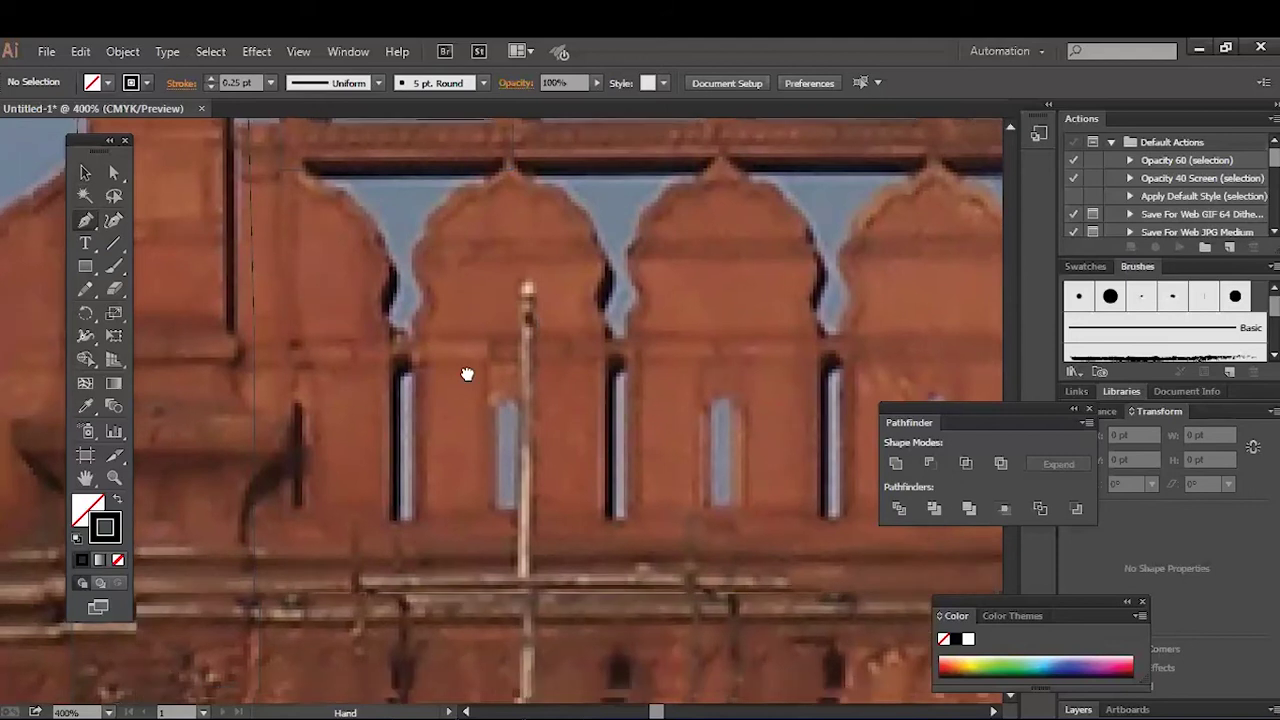
{"action": "left_click_drag", "start_coordinate": [432, 557], "coordinate": [462, 478]}
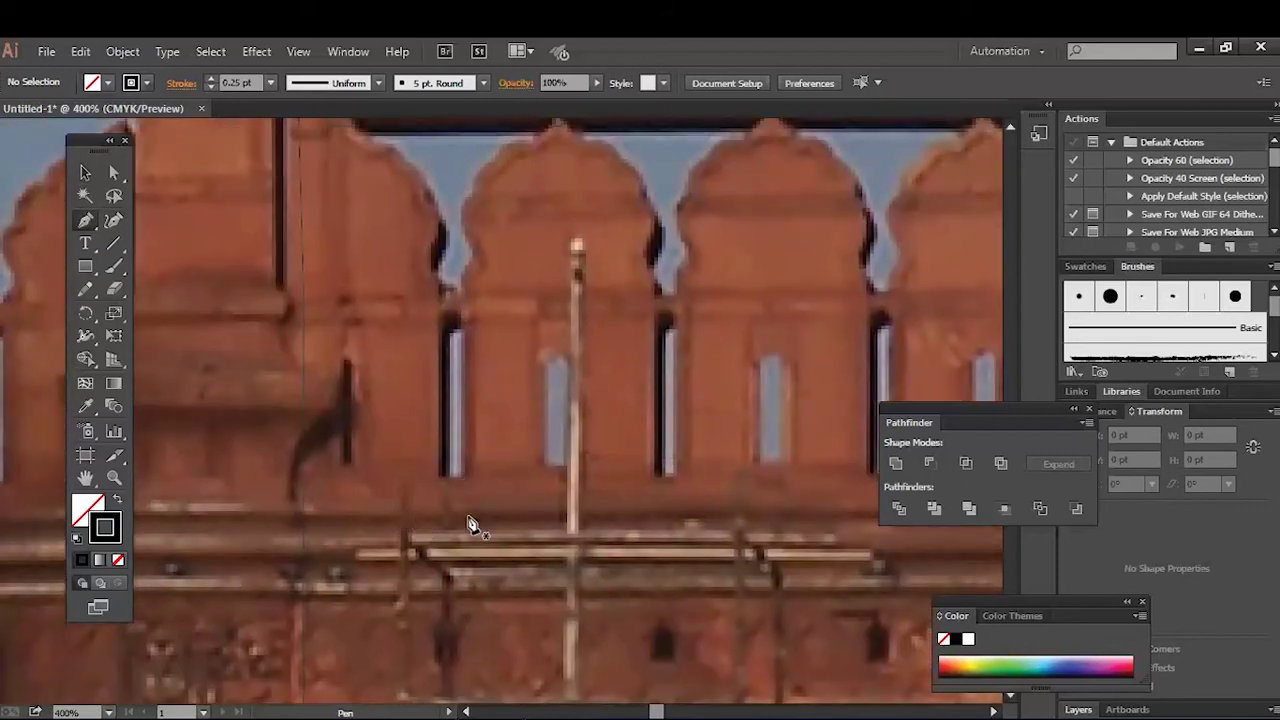
{"action": "left_click", "coordinate": [466, 519]}
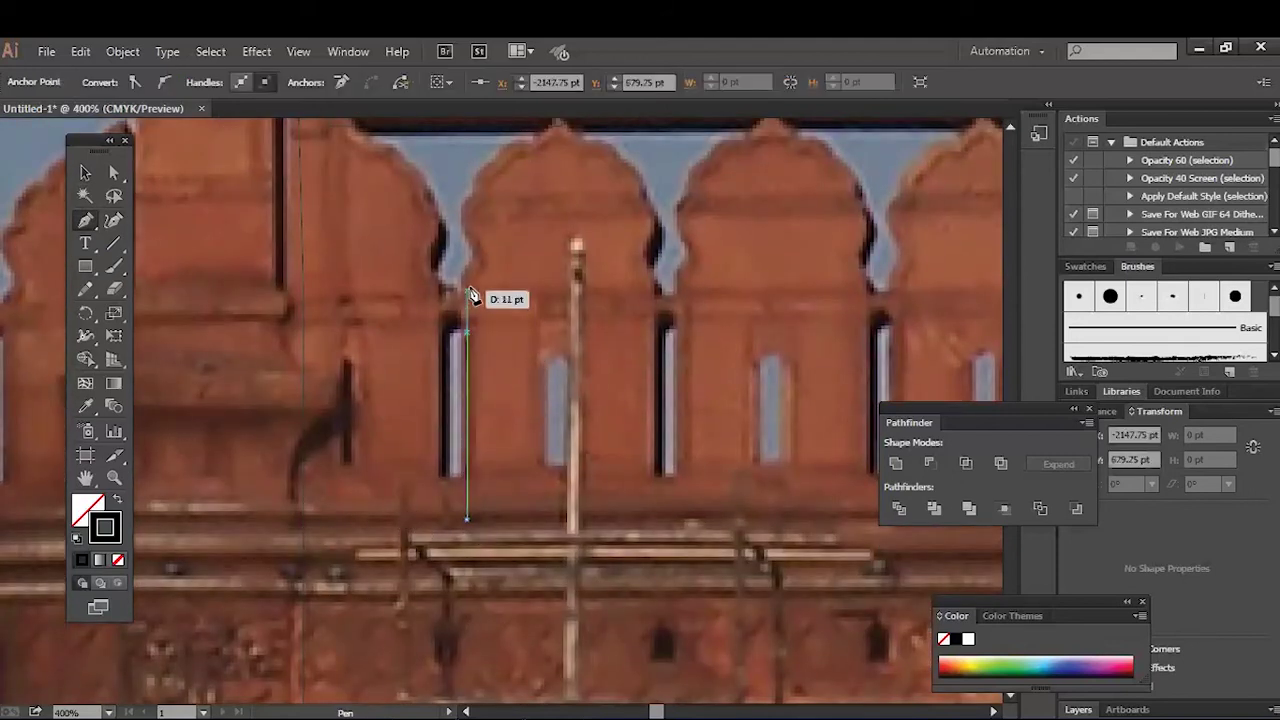
{"action": "key", "text": "ctrl+plus"}
{"action": "key", "text": "ctrl+plus"}
{"action": "scroll", "coordinate": [506, 303], "scroll_direction": "up", "scroll_amount": 5}
{"action": "left_click_drag", "start_coordinate": [495, 445], "coordinate": [510, 400]}
{"action": "left_click_drag", "start_coordinate": [514, 270], "coordinate": [520, 262]}
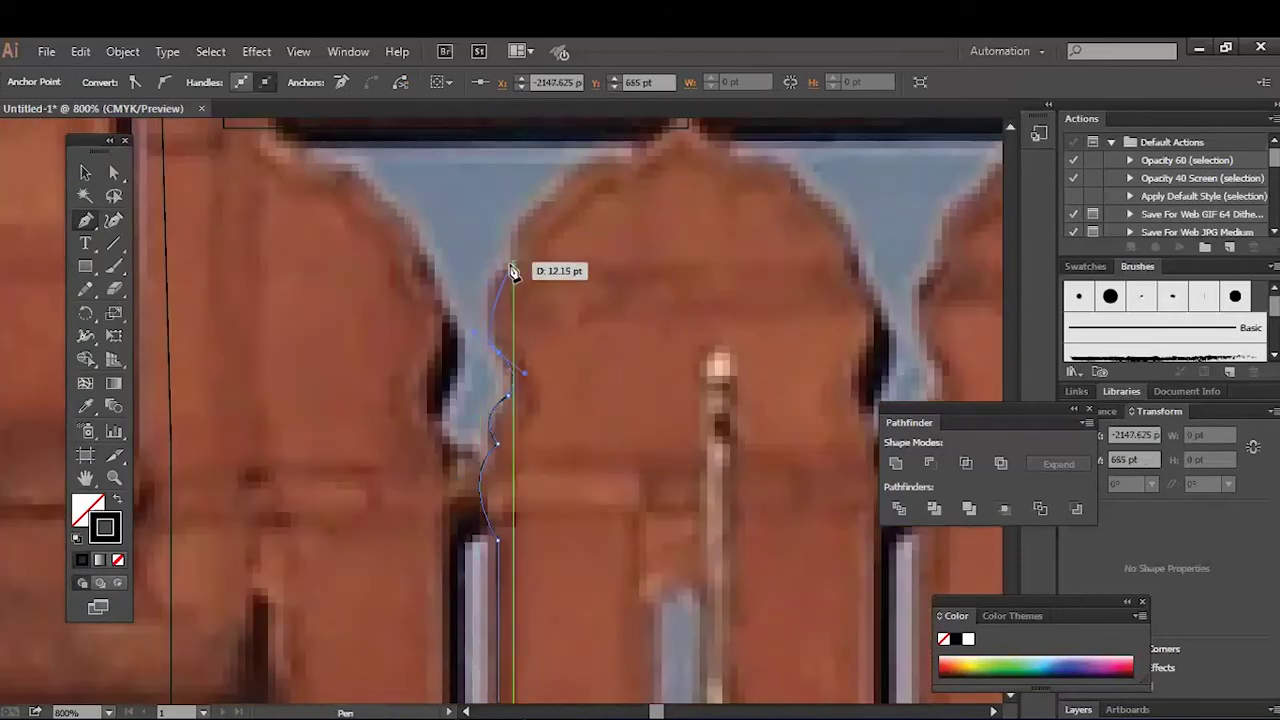
Step: Finish the half-merlon at its peak and close the path along its base
{"action": "scroll", "coordinate": [514, 274], "scroll_direction": "up", "scroll_amount": 5}
{"action": "left_click_drag", "start_coordinate": [512, 347], "coordinate": [558, 230]}
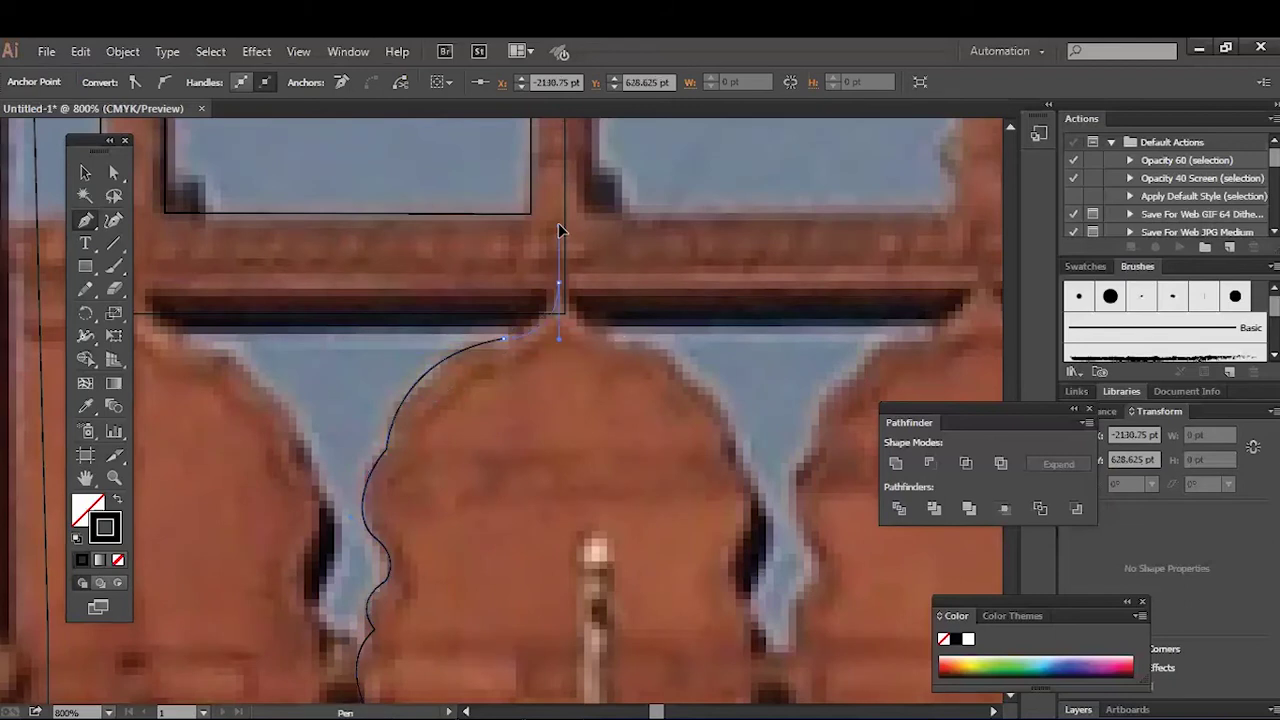
{"action": "scroll", "coordinate": [570, 400], "scroll_direction": "down", "scroll_amount": 5}
{"action": "key", "text": "ctrl+minus"}
{"action": "mouse_move", "coordinate": [532, 482]}
{"action": "left_mouse_down"}
{"action": "mouse_move", "coordinate": [508, 351]}
{"action": "mouse_move", "coordinate": [525, 331]}
{"action": "left_mouse_up"}
{"action": "left_click", "coordinate": [479, 550]}
{"action": "left_click", "coordinate": [387, 550]}
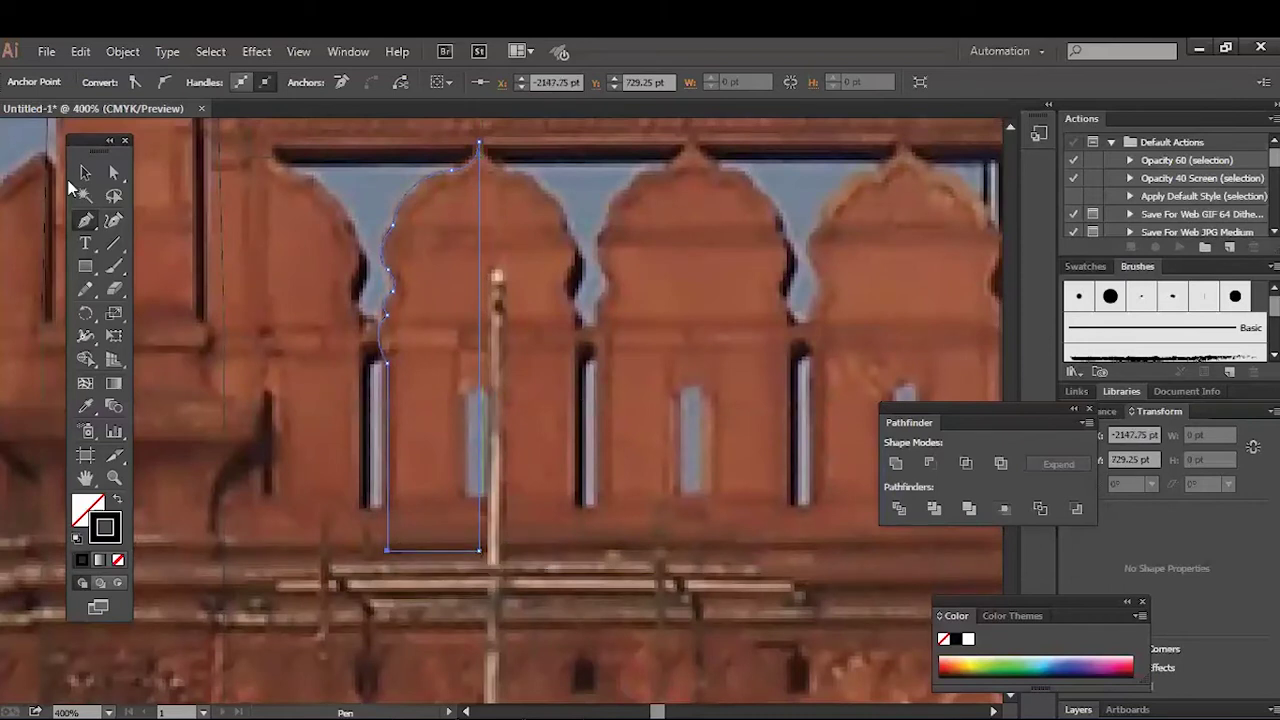
Step: Reflect a copy of the half-merlon, position it alongside, and Unite both halves
{"action": "left_click", "coordinate": [85, 172]}
{"action": "scroll", "coordinate": [529, 409], "scroll_direction": "up", "scroll_amount": 2}
{"action": "right_click", "coordinate": [482, 373]}
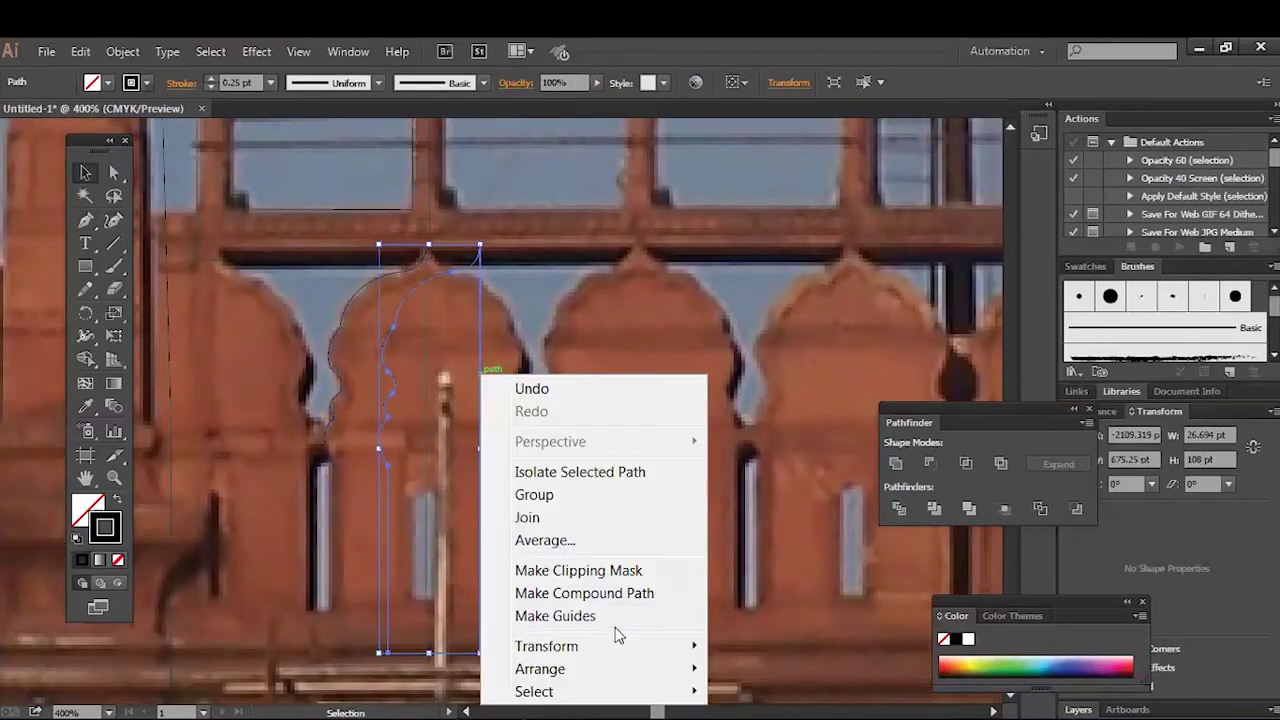
{"action": "left_click", "coordinate": [787, 542]}
{"action": "left_click", "coordinate": [963, 571]}
{"action": "left_click_drag", "start_coordinate": [494, 417], "coordinate": [521, 420]}
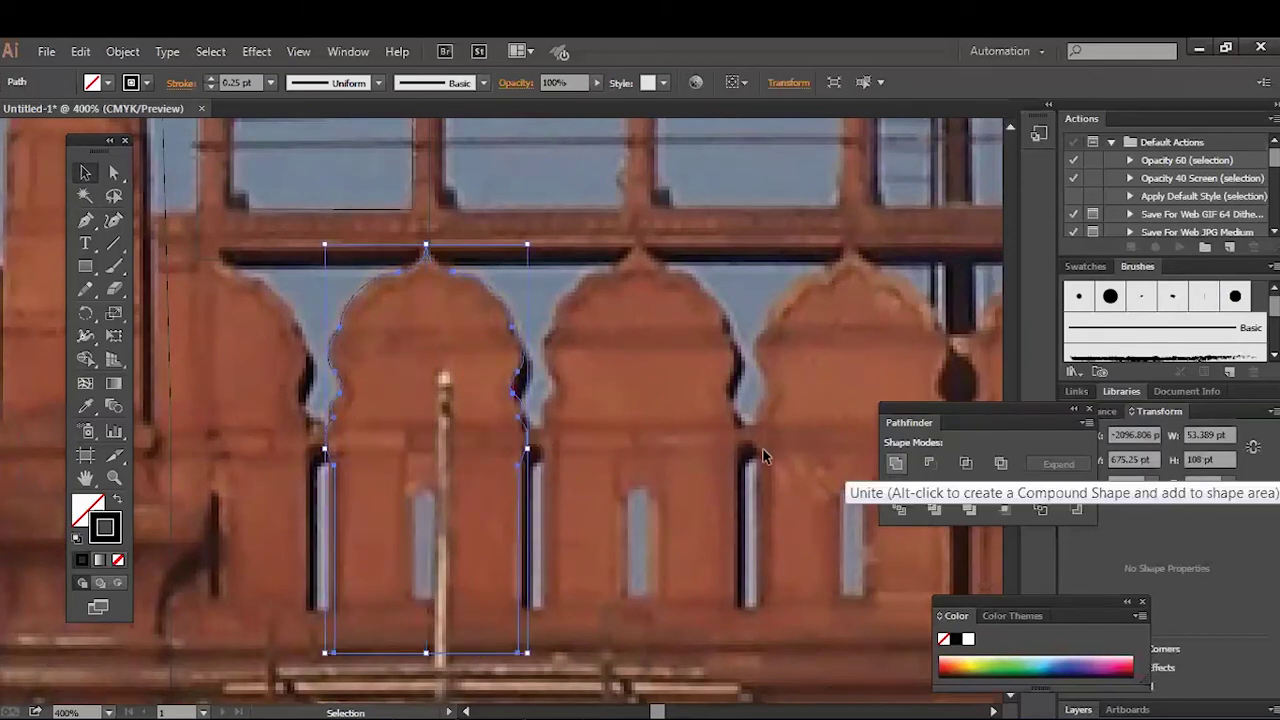
{"action": "left_click", "coordinate": [895, 462]}
{"action": "left_click", "coordinate": [527, 430]}
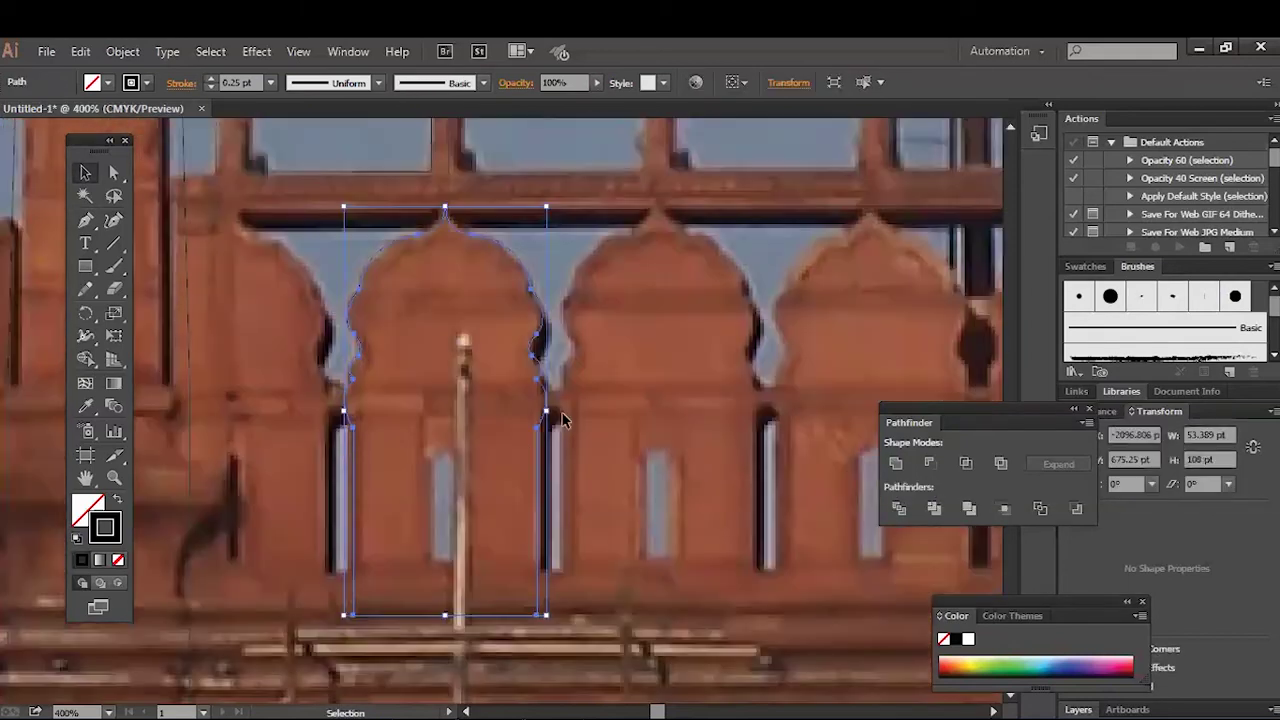
Step: Cut a small rectangular window slot from the merlon with Pathfinder Divide and ungroup
{"action": "mouse_move", "coordinate": [603, 322]}
{"action": "left_mouse_down"}
{"action": "mouse_move", "coordinate": [603, 384]}
{"action": "mouse_move", "coordinate": [603, 354]}
{"action": "left_mouse_up"}
{"action": "key", "text": "m"}
{"action": "left_click_drag", "start_coordinate": [435, 407], "coordinate": [463, 515]}
{"action": "key", "text": "a"}
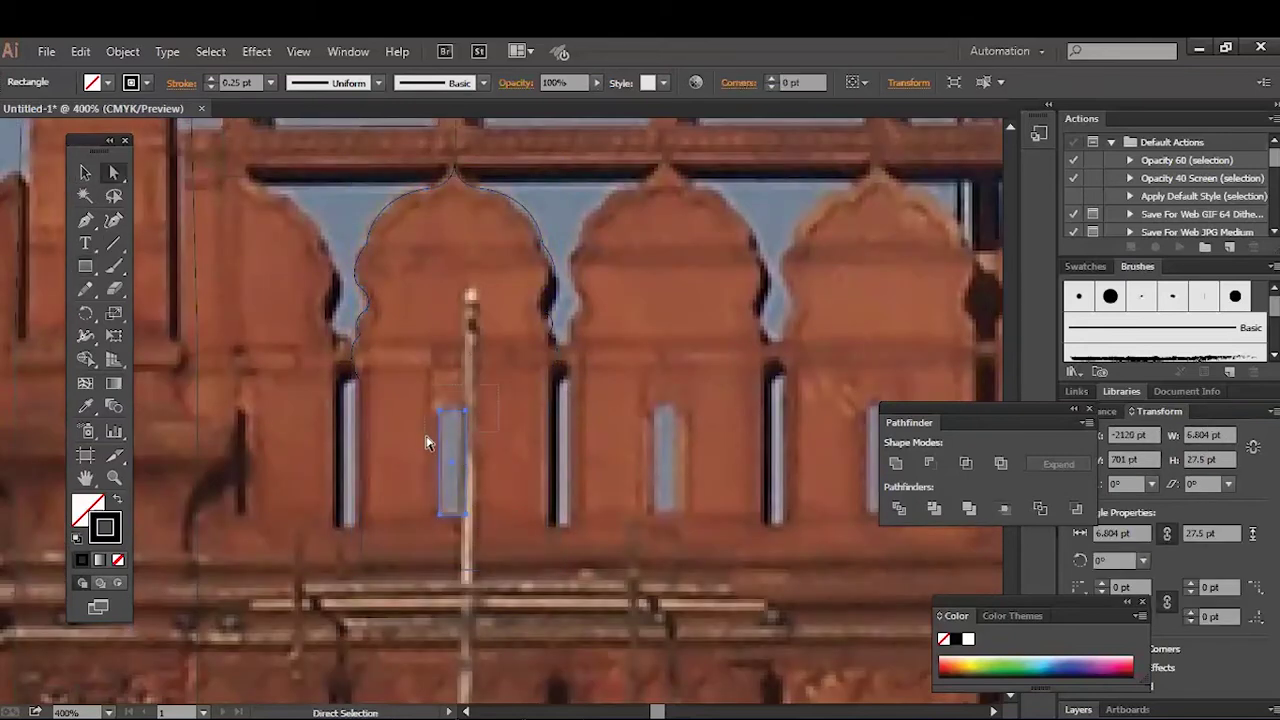
{"action": "left_click", "coordinate": [452, 423]}
{"action": "key", "text": "v"}
{"action": "left_click", "coordinate": [414, 502]}
{"action": "left_click", "coordinate": [455, 470]}
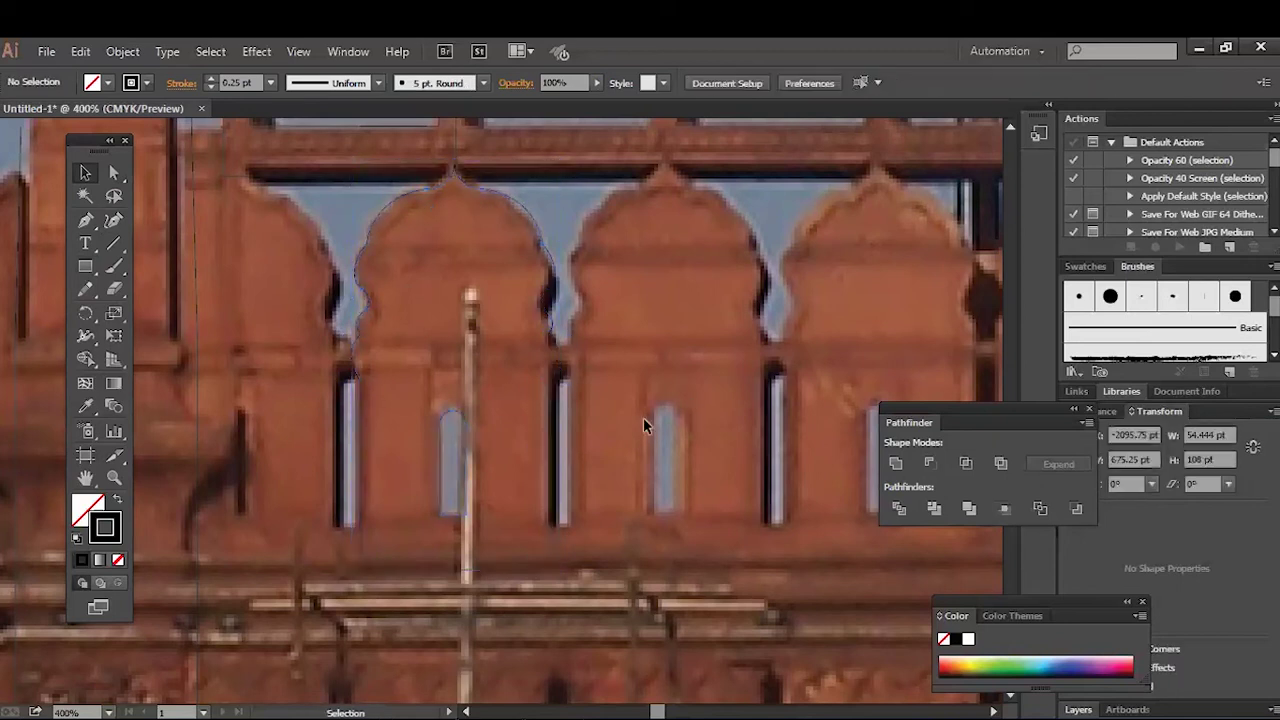
{"action": "left_click", "coordinate": [899, 508]}
{"action": "right_click", "coordinate": [473, 447]}
{"action": "left_click", "coordinate": [562, 566]}
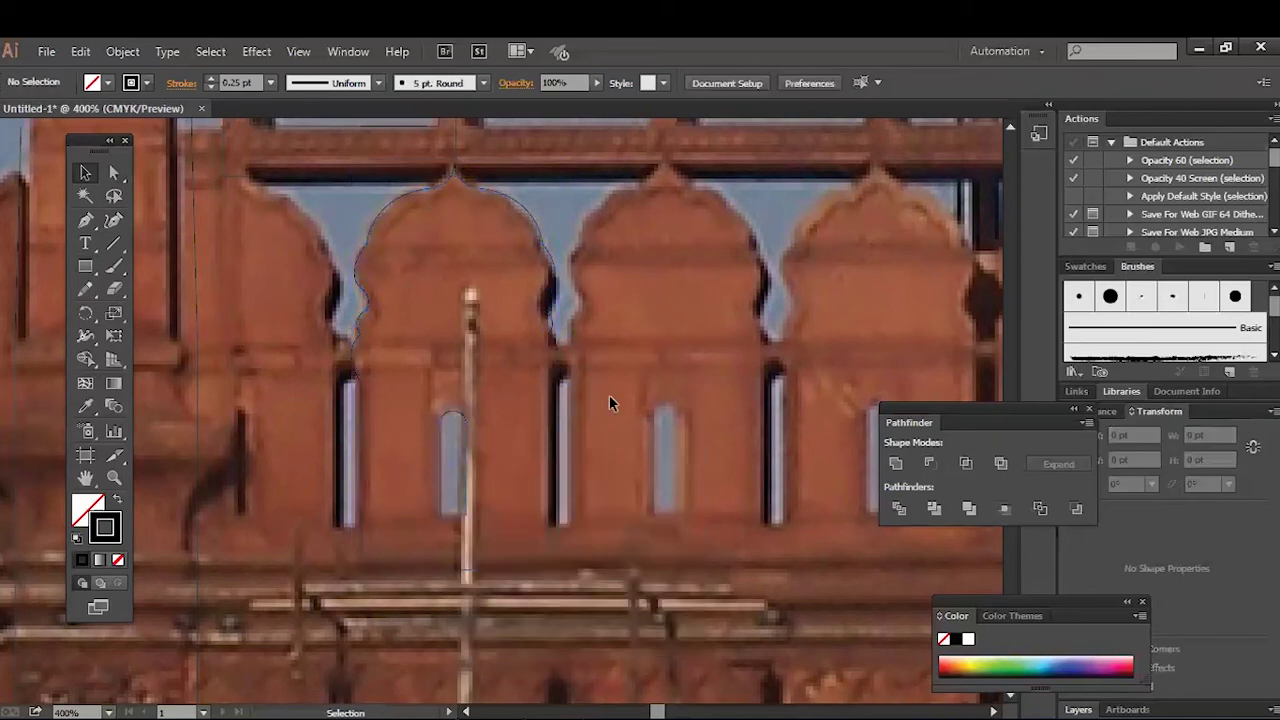
Step: Zoom and pan around the whole fort to review the artwork
{"action": "key", "text": "ctrl+minus"}
{"action": "key", "text": "ctrl+minus"}
{"action": "key", "text": "ctrl+minus"}
{"action": "left_click_drag", "start_coordinate": [620, 381], "coordinate": [640, 506]}
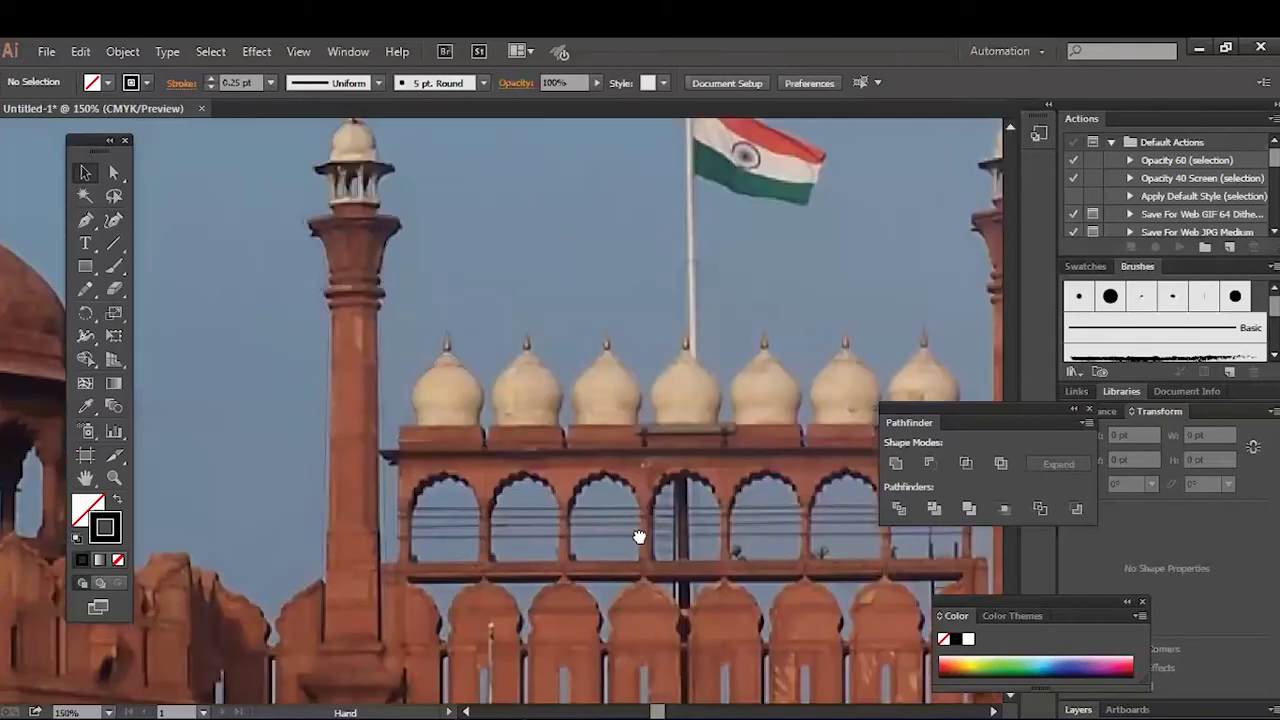
{"action": "mouse_move", "coordinate": [596, 298]}
{"action": "left_mouse_down"}
{"action": "mouse_move", "coordinate": [410, 228]}
{"action": "mouse_move", "coordinate": [554, 492]}
{"action": "left_mouse_up"}
{"action": "mouse_move", "coordinate": [663, 303]}
{"action": "left_mouse_down"}
{"action": "mouse_move", "coordinate": [354, 303]}
{"action": "mouse_move", "coordinate": [626, 380]}
{"action": "left_mouse_up"}
{"action": "key", "text": "ctrl+plus"}
{"action": "key", "text": "ctrl+plus"}
{"action": "key", "text": "ctrl+plus"}
{"action": "key", "text": "ctrl+minus"}
{"action": "key", "text": "ctrl+minus"}
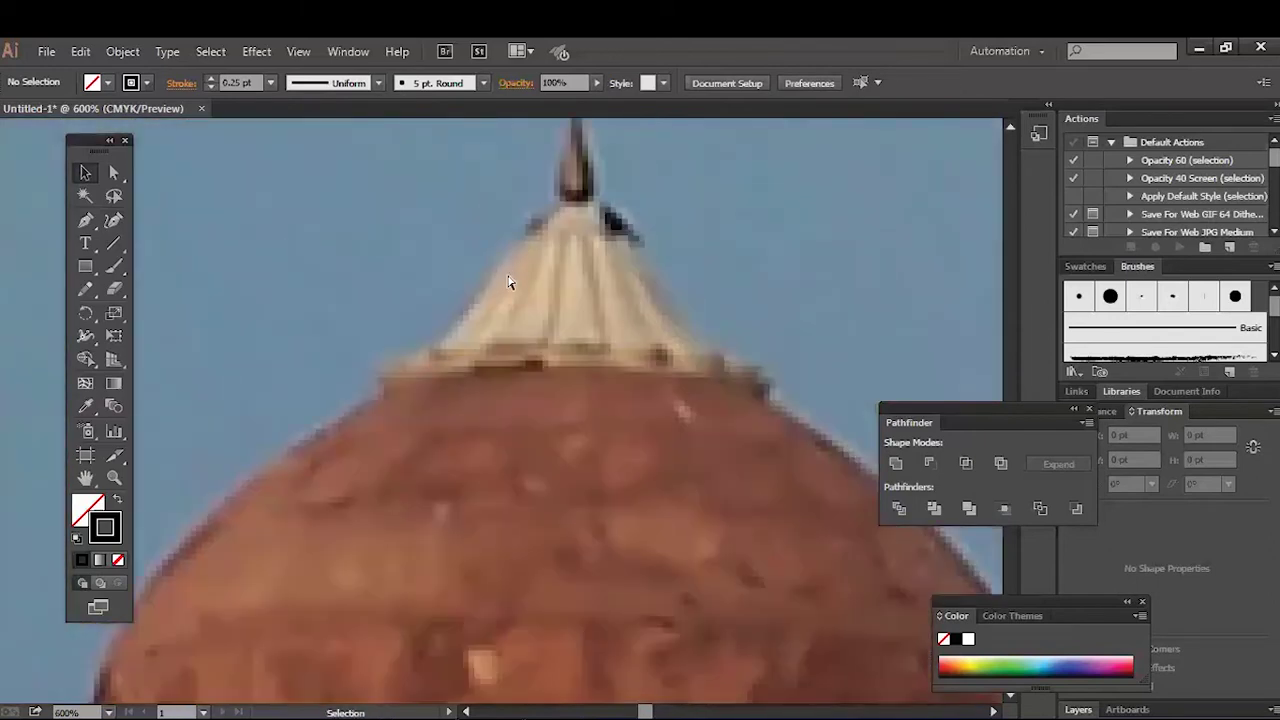
{"action": "key", "text": "ctrl+minus"}
{"action": "key", "text": "ctrl+minus"}
{"action": "left_click_drag", "start_coordinate": [514, 277], "coordinate": [295, 314]}
{"action": "left_click_drag", "start_coordinate": [440, 420], "coordinate": [465, 300]}
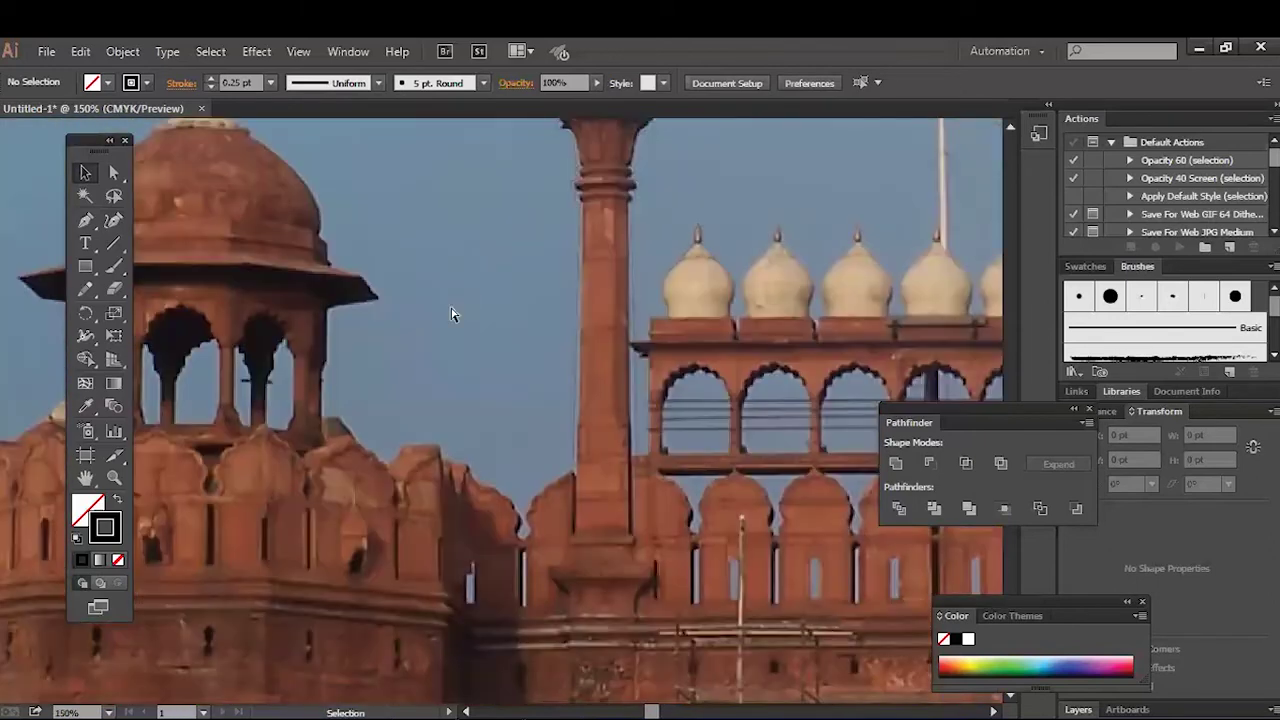
{"action": "key", "text": "ctrl+minus"}
{"action": "key", "text": "ctrl+minus"}
{"action": "key", "text": "ctrl+minus"}
Step: Unlock the fort photograph via Object > Unlock All, then select the traced minaret paths
{"action": "left_click", "coordinate": [124, 52]}
{"action": "left_click", "coordinate": [313, 170]}
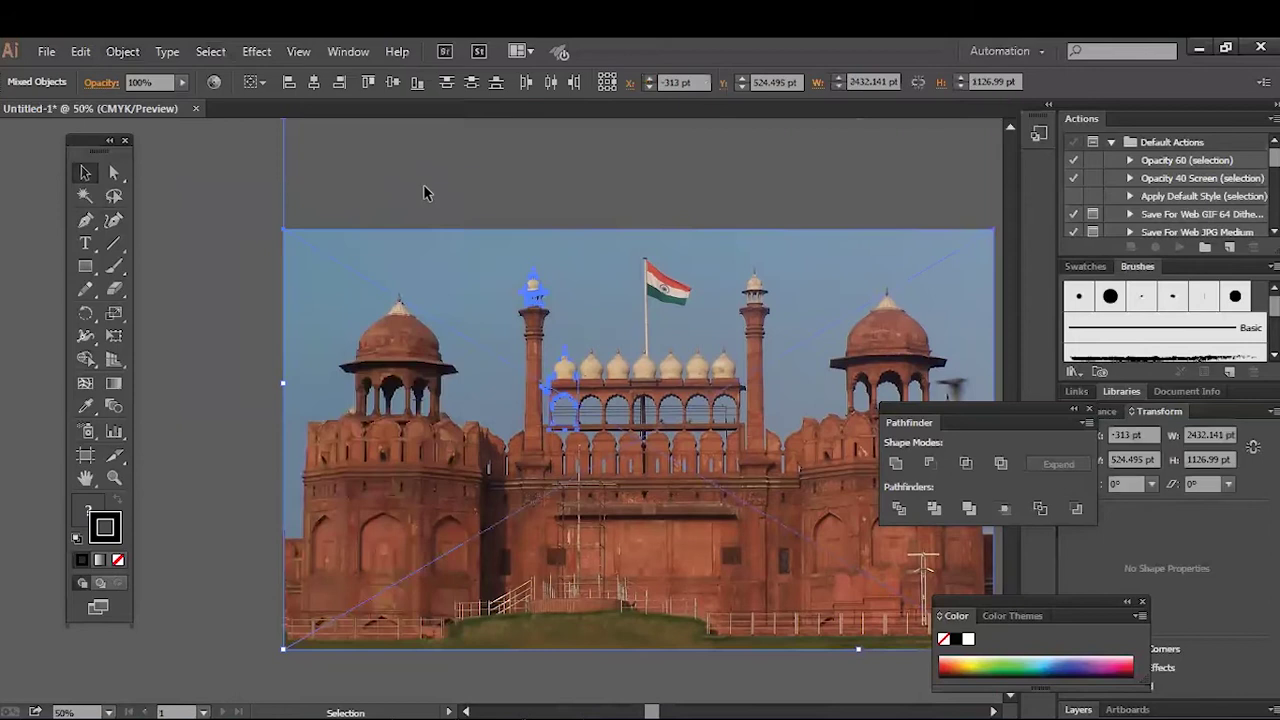
{"action": "key", "text": "ctrl+shift+a"}
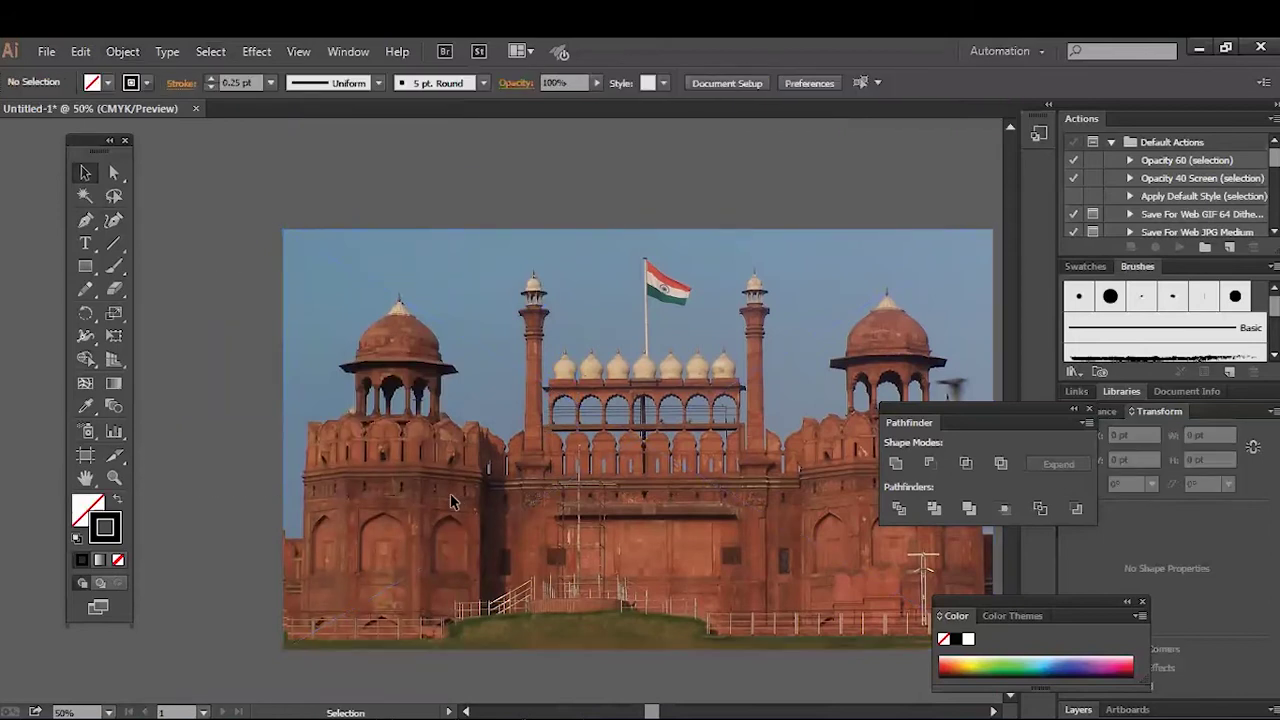
{"action": "scroll", "coordinate": [628, 387], "scroll_direction": "down", "scroll_amount": 1}
{"action": "left_click_drag", "start_coordinate": [628, 387], "coordinate": [563, 307]}
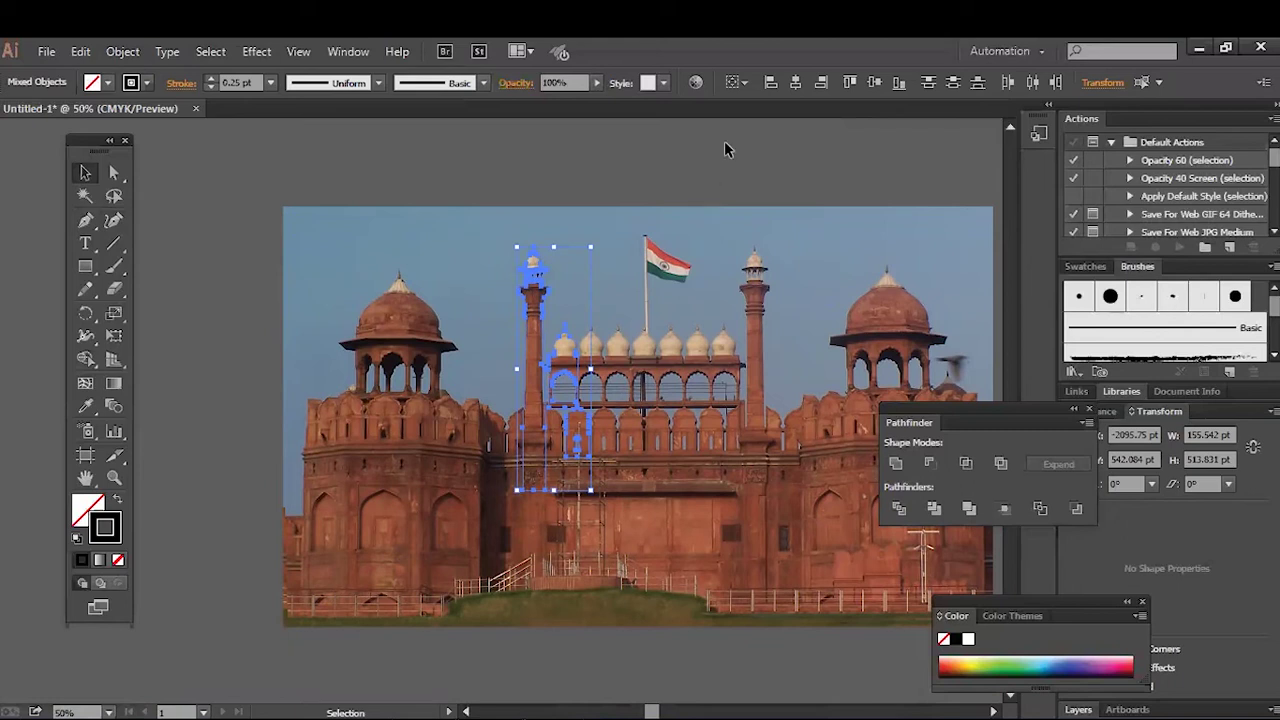
{"action": "key", "text": "ctrl+1"}
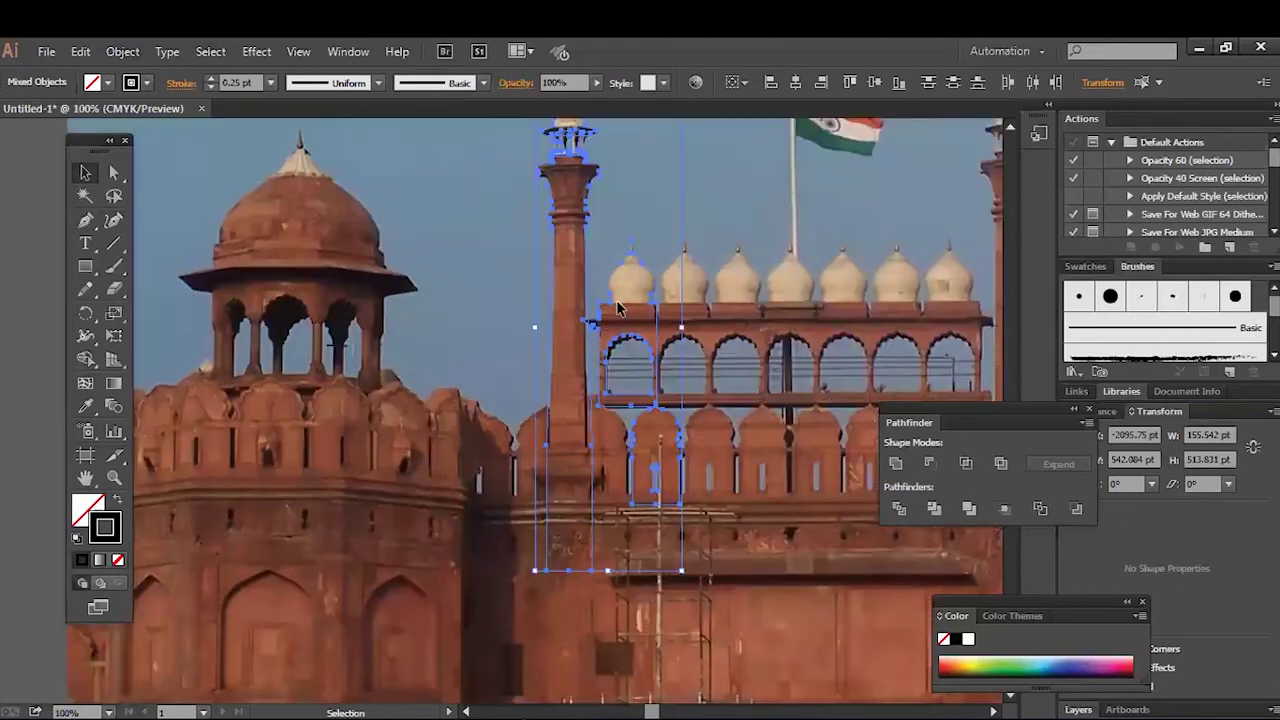
Step: Deselect the minaret paths and zoom in on the left pavilion dome
{"action": "left_click_drag", "start_coordinate": [505, 330], "coordinate": [630, 458]}
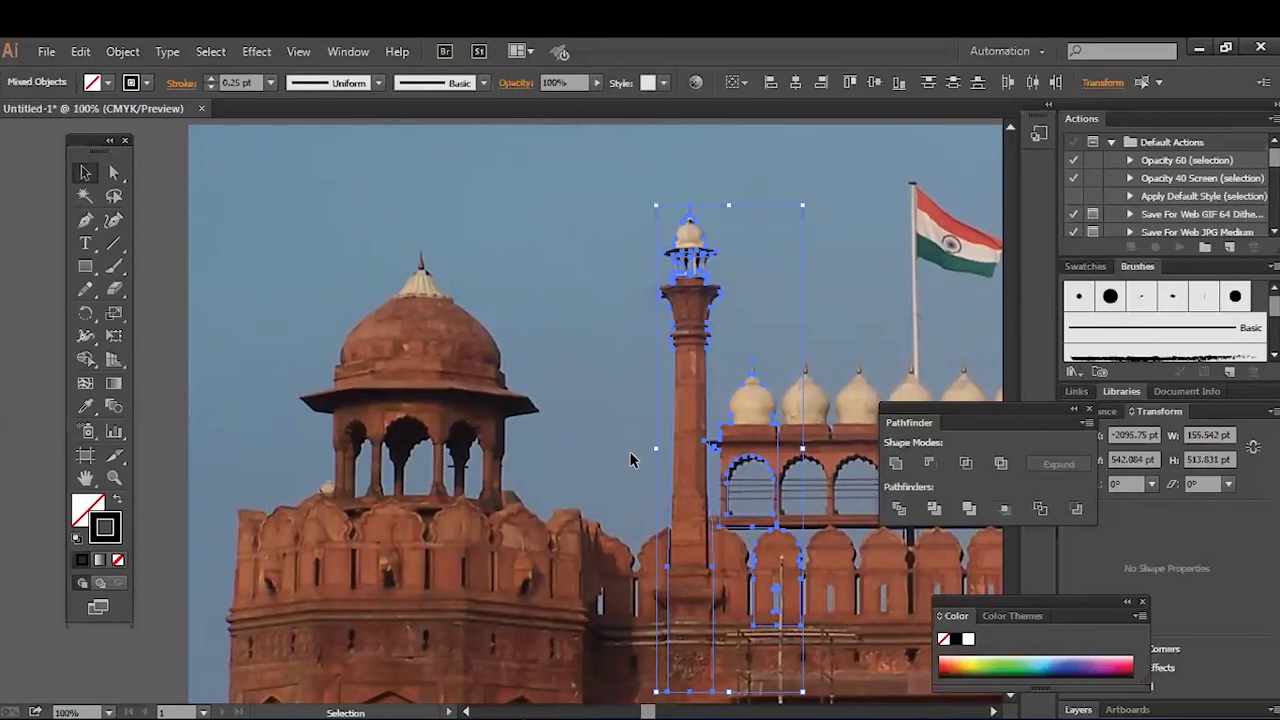
{"action": "scroll", "coordinate": [641, 422], "scroll_direction": "down", "scroll_amount": 2}
{"action": "left_click", "coordinate": [809, 453]}
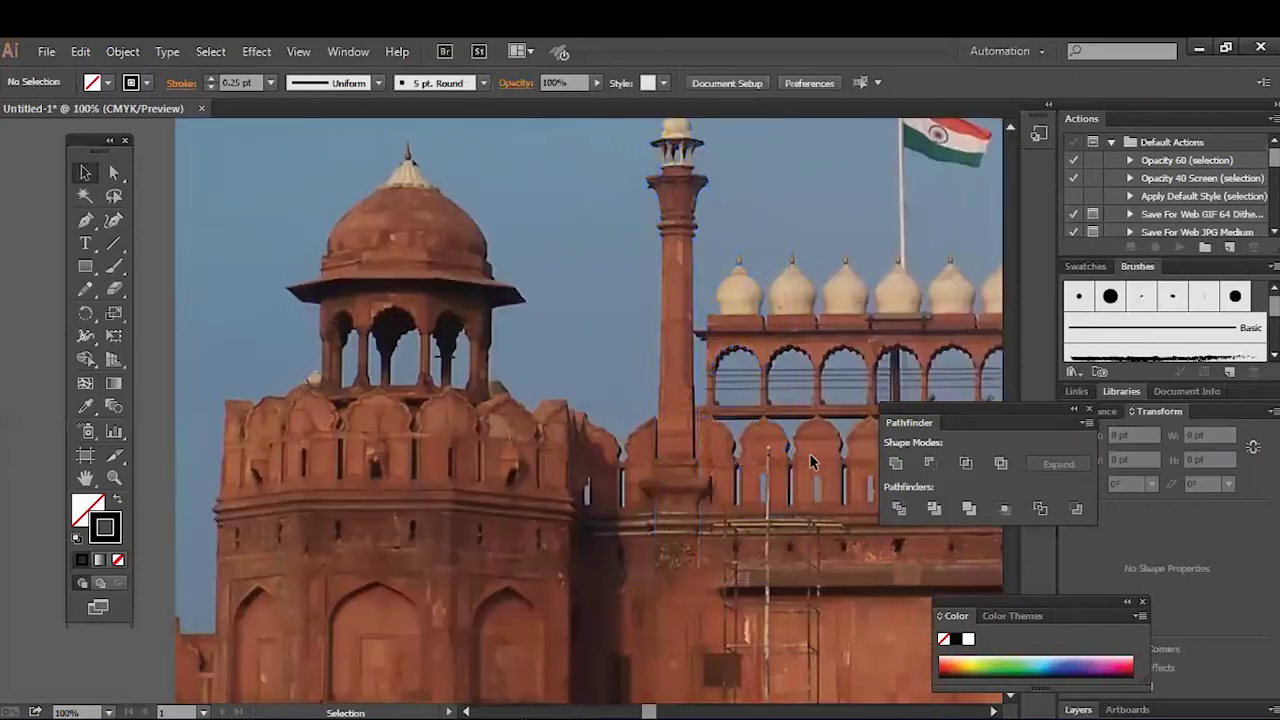
{"action": "scroll", "coordinate": [671, 383], "scroll_direction": "up", "scroll_amount": 2}
{"action": "key", "text": "ctrl+plus"}
{"action": "key", "text": "ctrl+plus"}
{"action": "scroll", "coordinate": [623, 360], "scroll_direction": "up", "scroll_amount": 2}
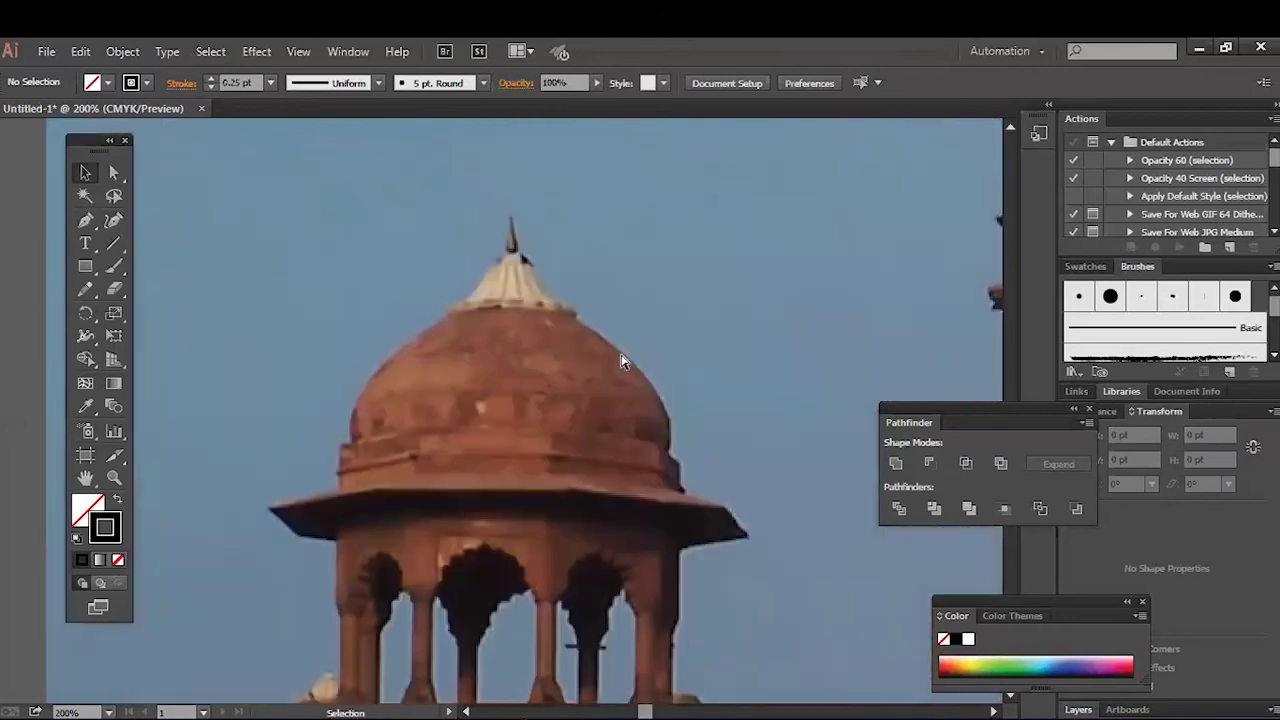
{"action": "key", "text": "ctrl+plus"}
{"action": "key", "text": "ctrl+plus"}
{"action": "key", "text": "ctrl+plus"}
Step: Pen-trace from the spire tip down the spire cap and dome's left edge to the drum
{"action": "scroll", "coordinate": [606, 245], "scroll_direction": "up", "scroll_amount": 3}
{"action": "left_click", "coordinate": [600, 288]}
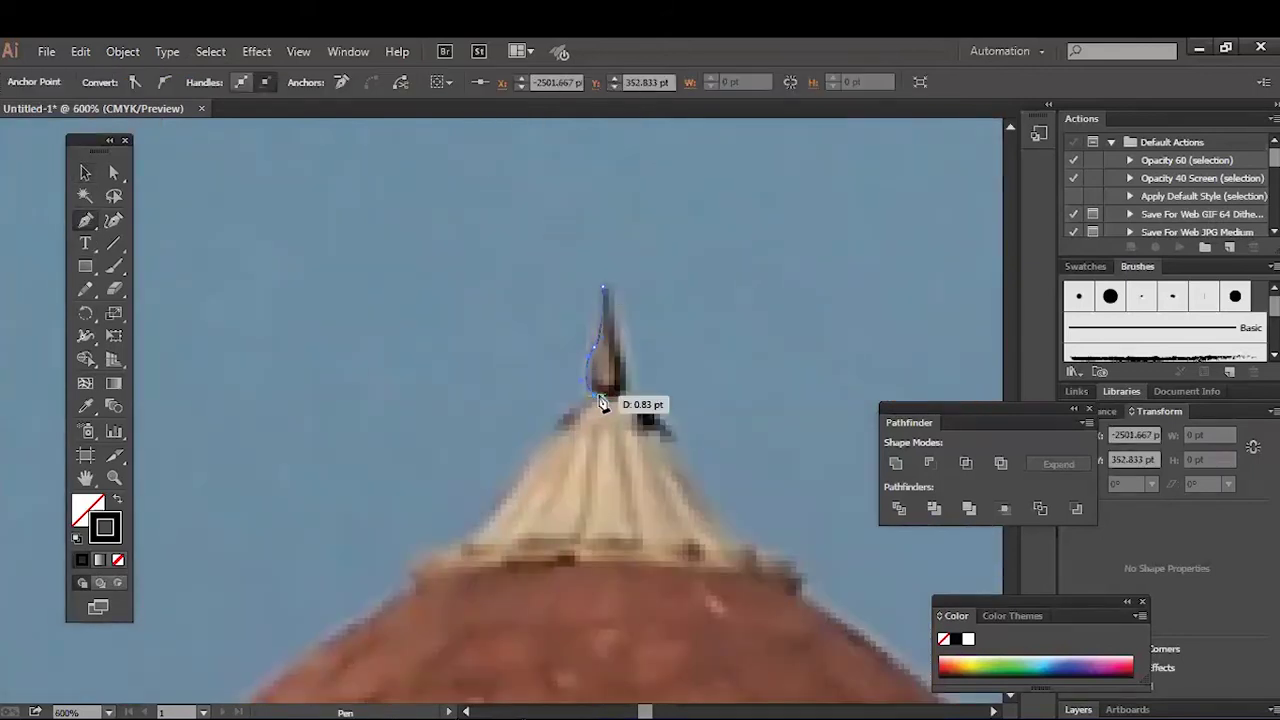
{"action": "scroll", "coordinate": [560, 435], "scroll_direction": "down", "scroll_amount": 2}
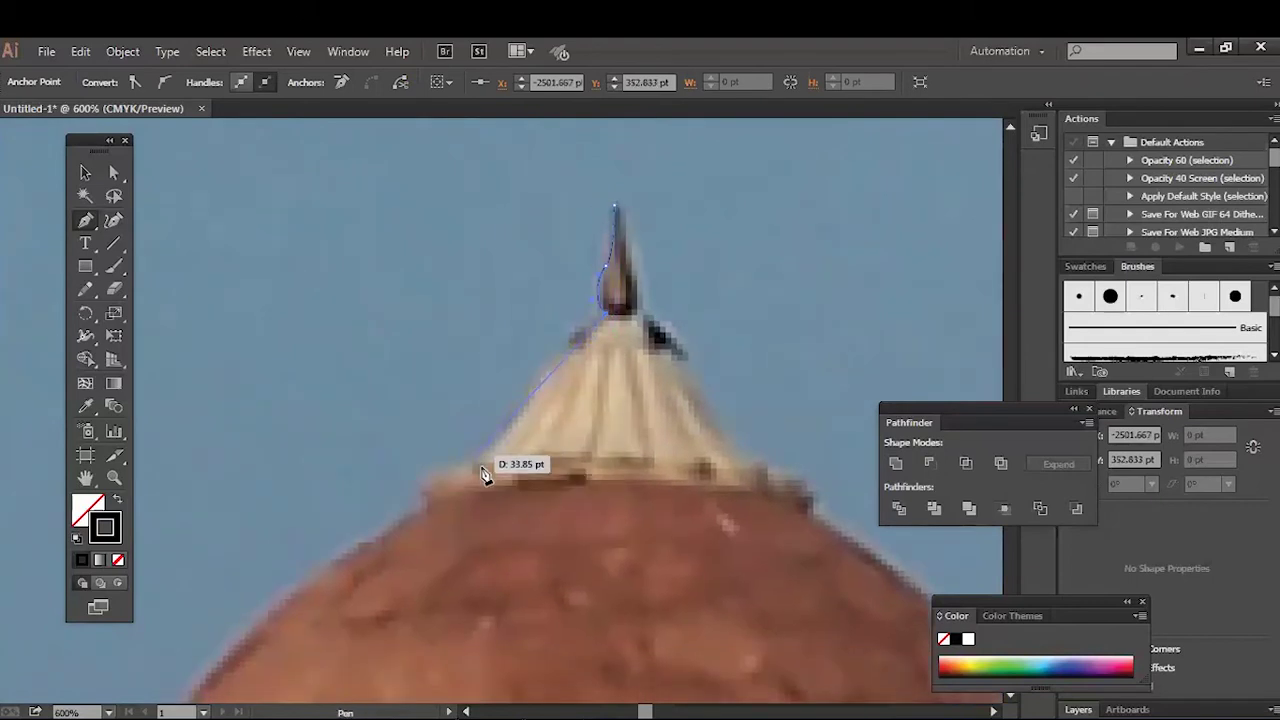
{"action": "left_click_drag", "start_coordinate": [481, 450], "coordinate": [424, 498]}
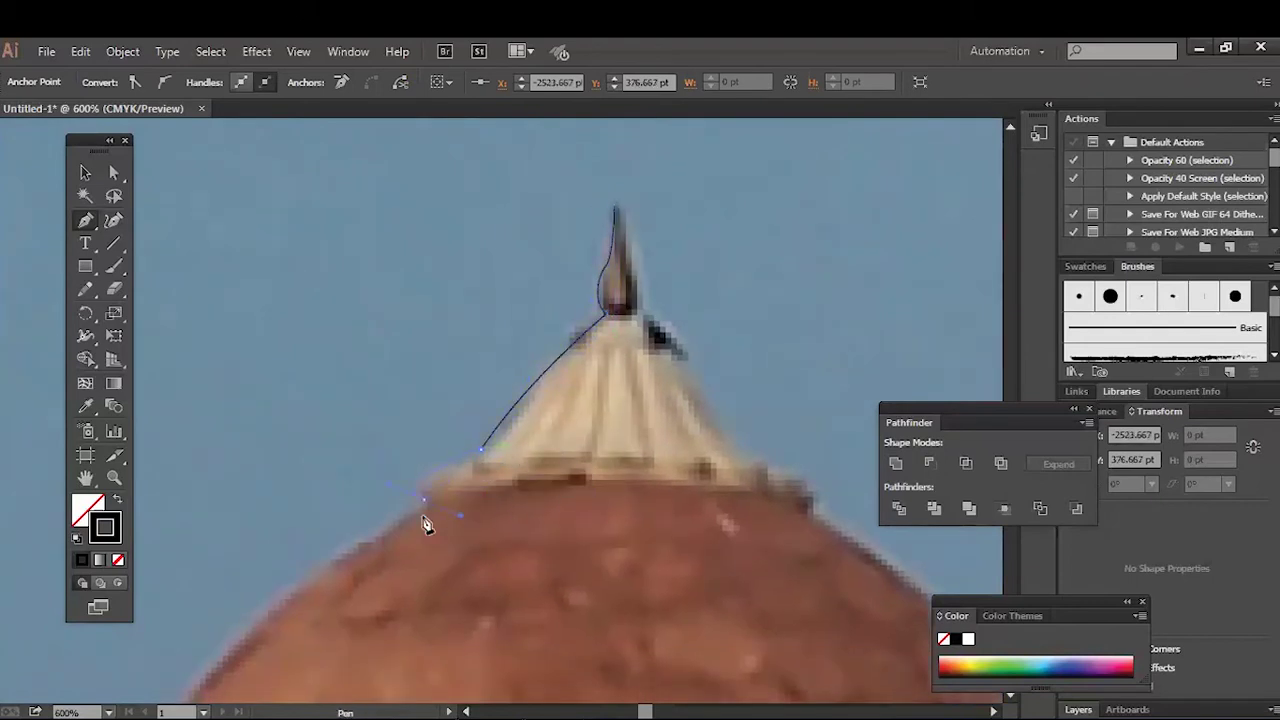
{"action": "key", "text": "ctrl+minus"}
{"action": "scroll", "coordinate": [503, 351], "scroll_direction": "up", "scroll_amount": 1}
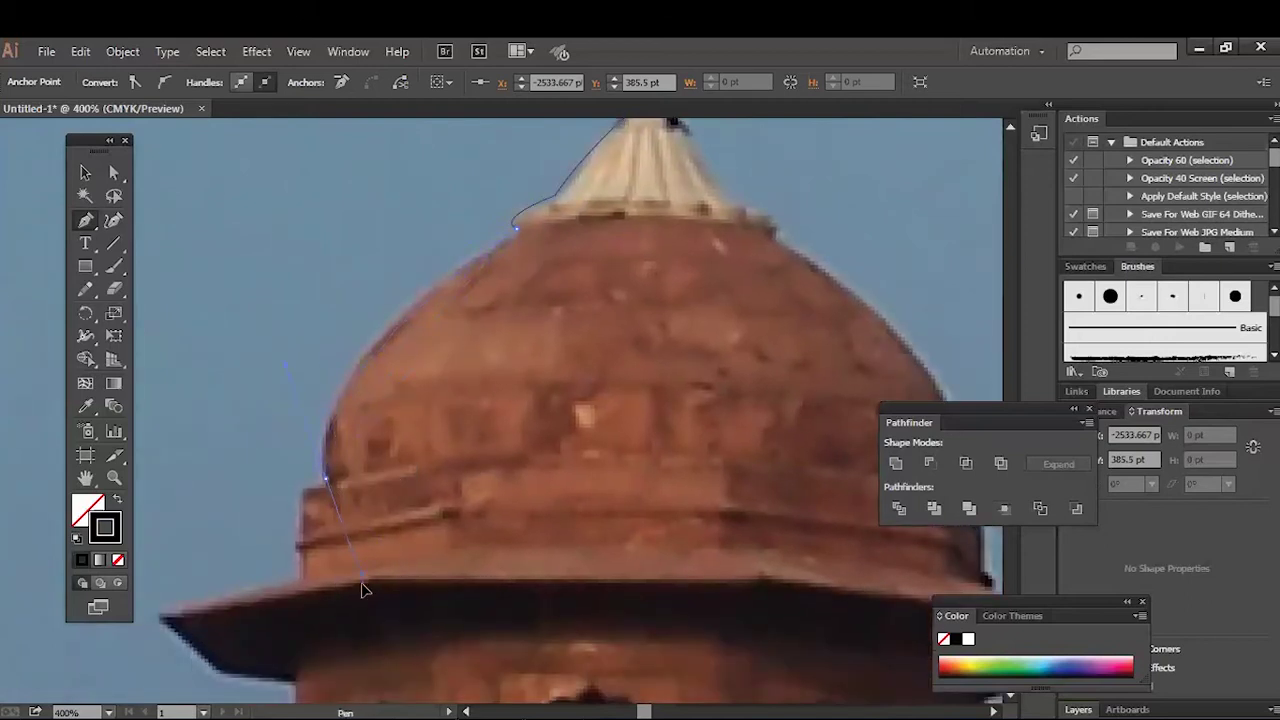
{"action": "left_click_drag", "start_coordinate": [364, 590], "coordinate": [366, 590]}
{"action": "scroll", "coordinate": [320, 477], "scroll_direction": "down", "scroll_amount": 1}
{"action": "left_click", "coordinate": [331, 447]}
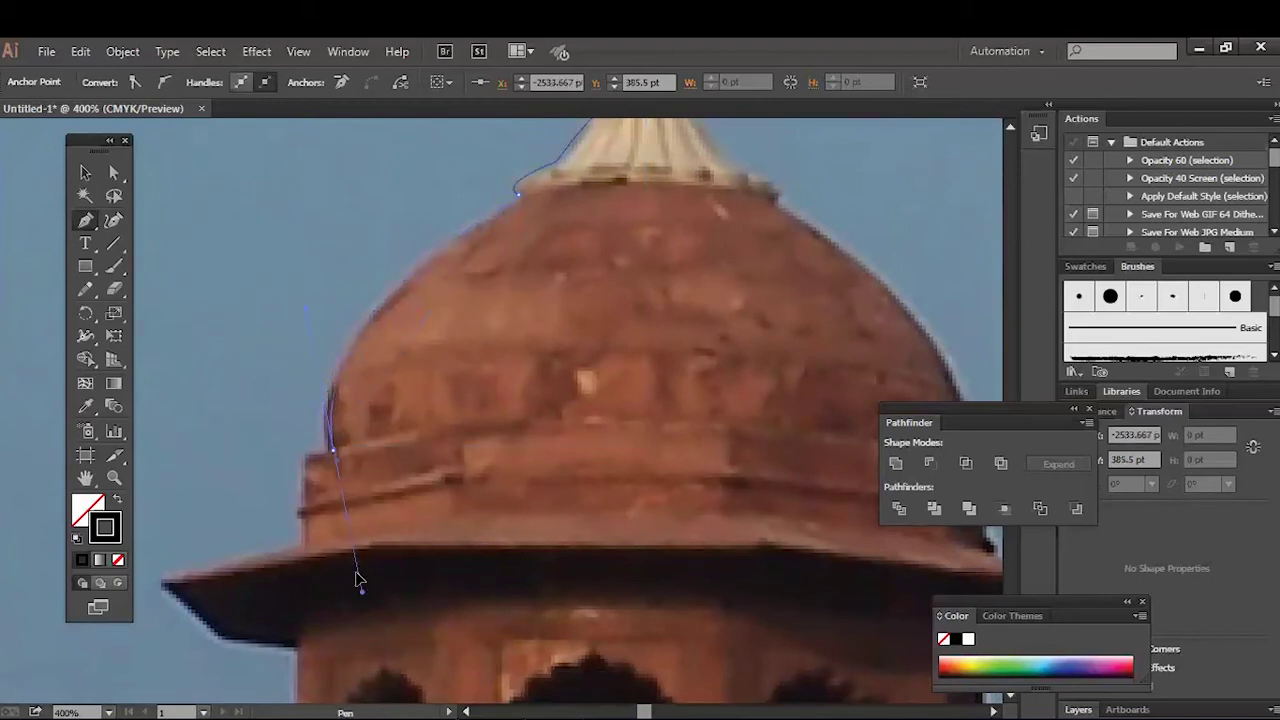
{"action": "key", "text": "ctrl+z"}
{"action": "left_click_drag", "start_coordinate": [336, 580], "coordinate": [337, 451]}
{"action": "left_click", "coordinate": [320, 446]}
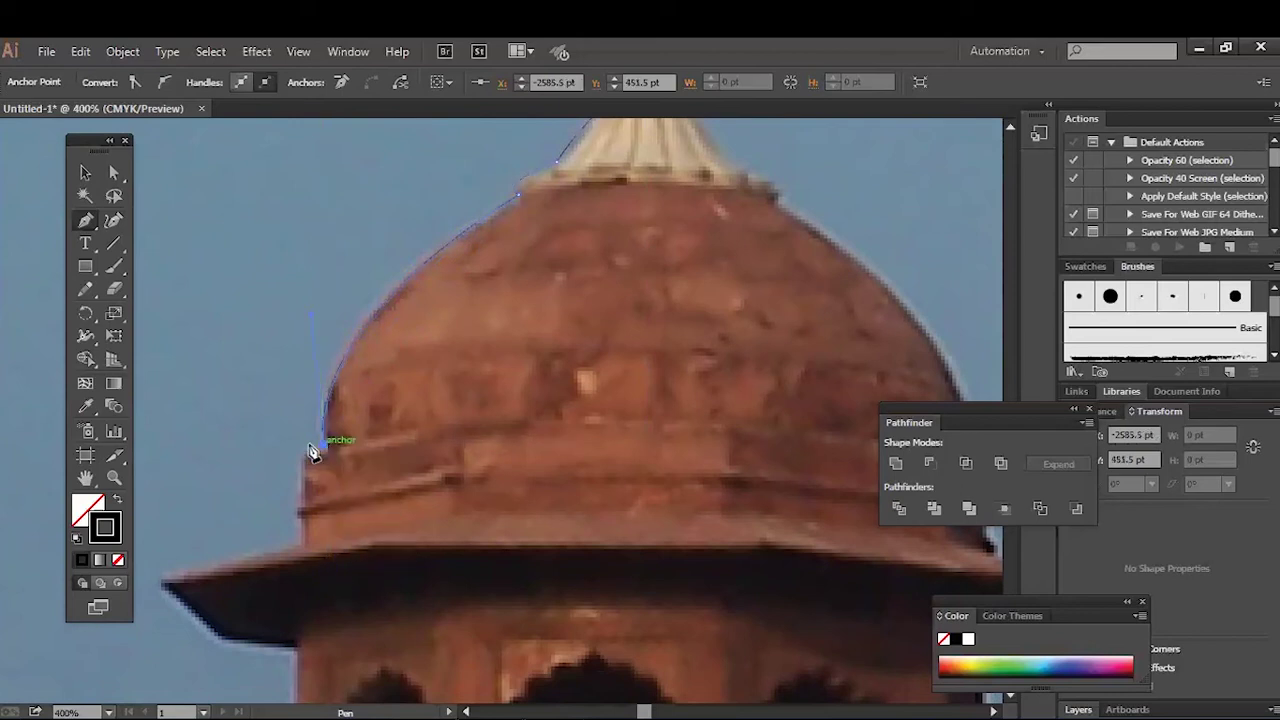
{"action": "left_click", "coordinate": [302, 513]}
Step: Continue the outline down the columns to the base and across to the right column
{"action": "left_click_drag", "start_coordinate": [412, 583], "coordinate": [500, 437]}
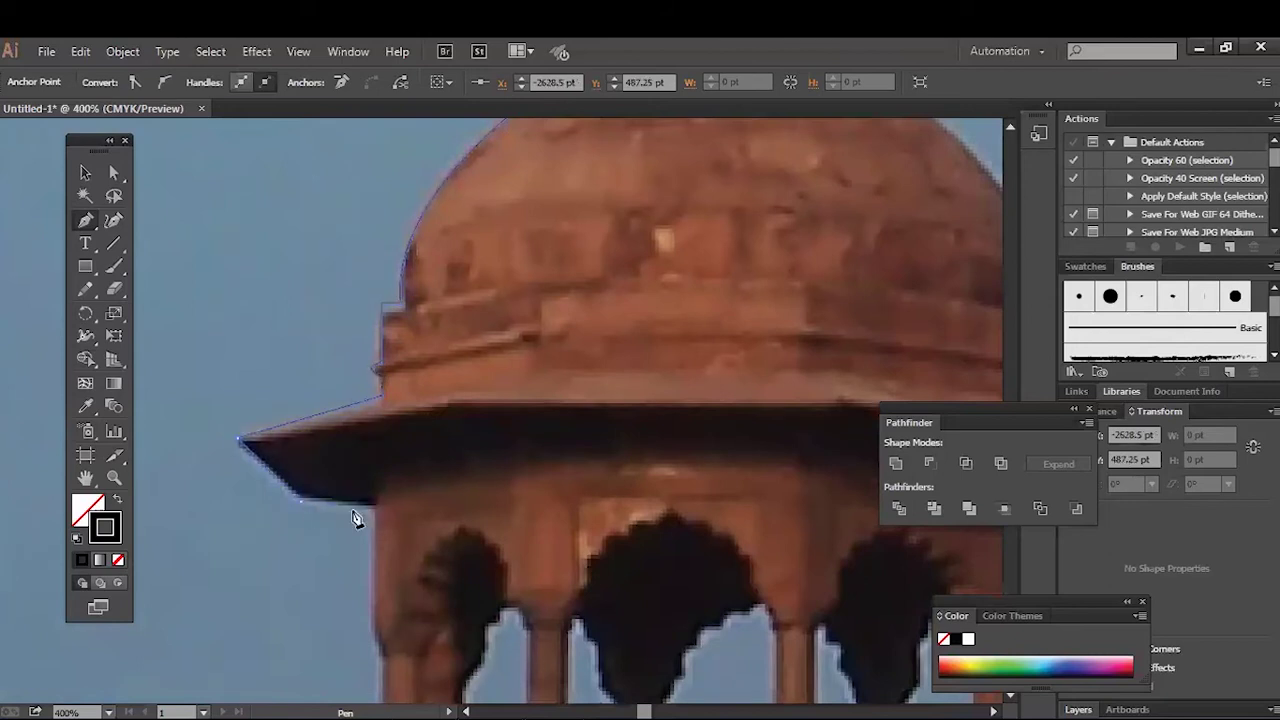
{"action": "left_click_drag", "start_coordinate": [378, 475], "coordinate": [378, 328]}
{"action": "scroll", "coordinate": [343, 414], "scroll_direction": "down", "scroll_amount": 5}
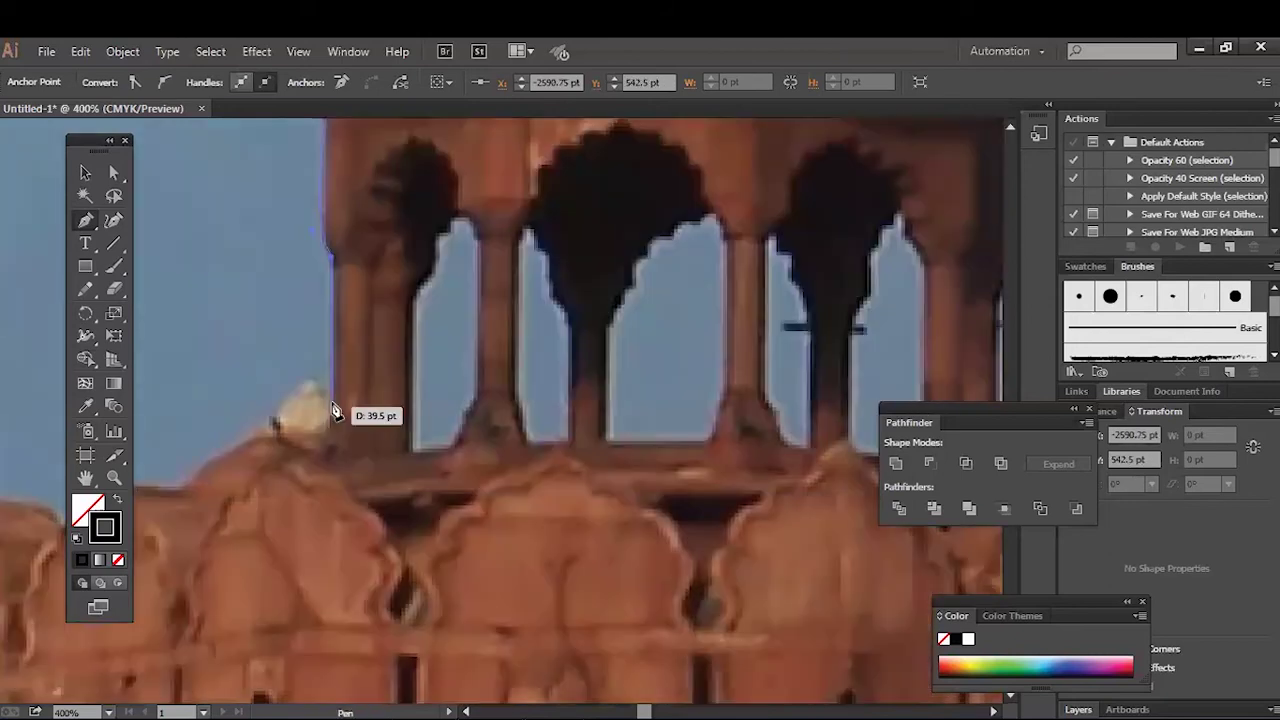
{"action": "key", "text": "ctrl+1"}
{"action": "key", "text": "ctrl+plus"}
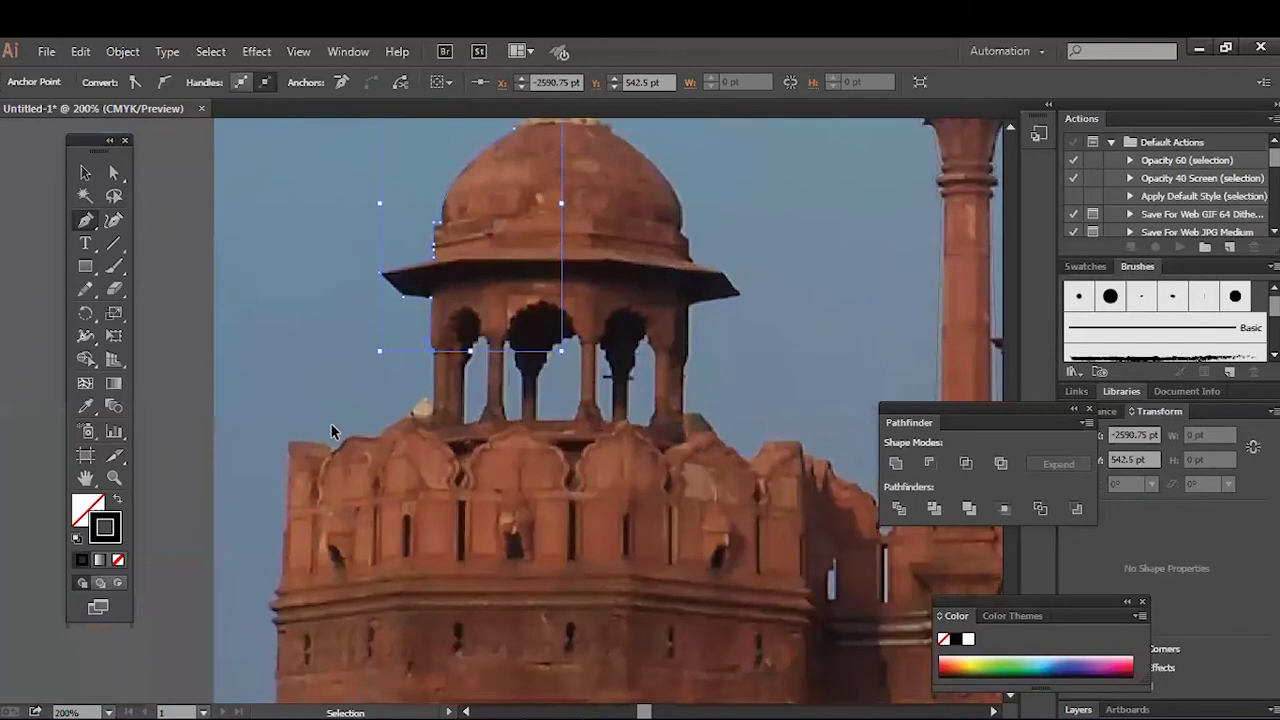
{"action": "key", "text": "ctrl+plus"}
{"action": "key", "text": "ctrl+plus"}
{"action": "scroll", "coordinate": [370, 463], "scroll_direction": "up", "scroll_amount": 4}
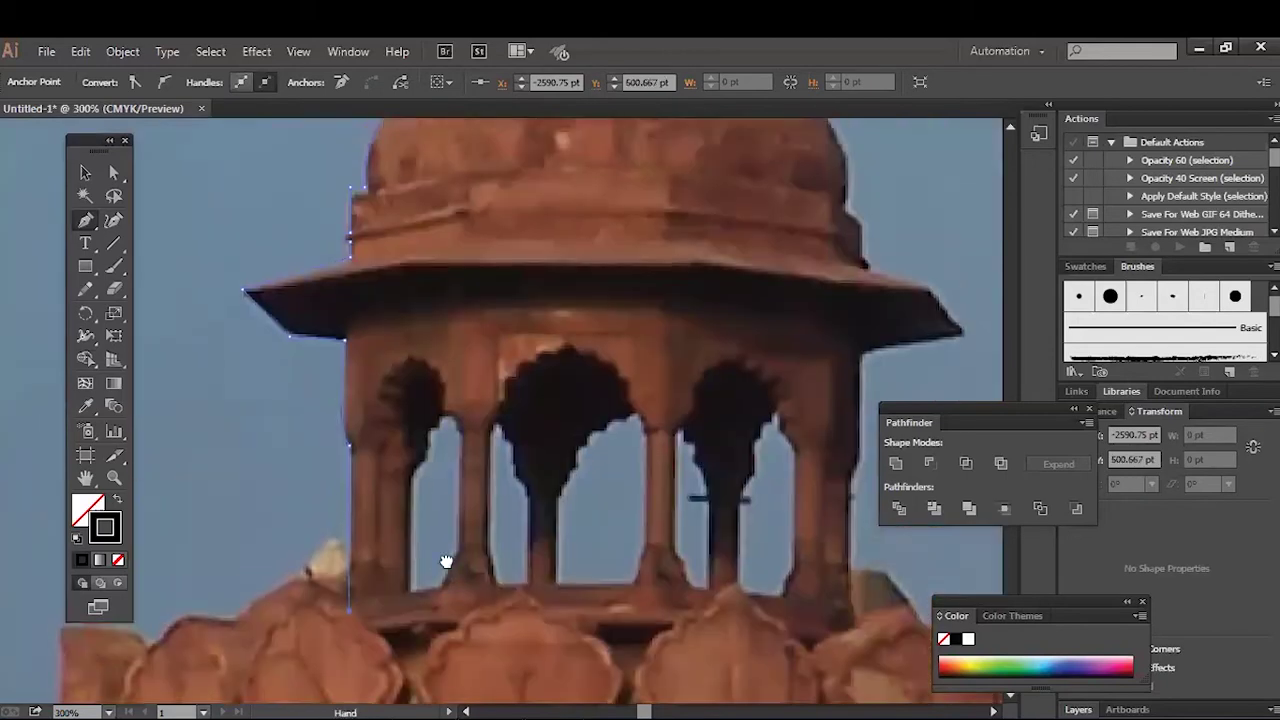
{"action": "scroll", "coordinate": [440, 500], "scroll_direction": "down", "scroll_amount": 2}
{"action": "left_click", "coordinate": [347, 545]}
{"action": "left_click", "coordinate": [858, 546]}
{"action": "scroll", "coordinate": [751, 503], "scroll_direction": "right", "scroll_amount": 5}
{"action": "left_click_drag", "start_coordinate": [565, 375], "coordinate": [587, 337]}
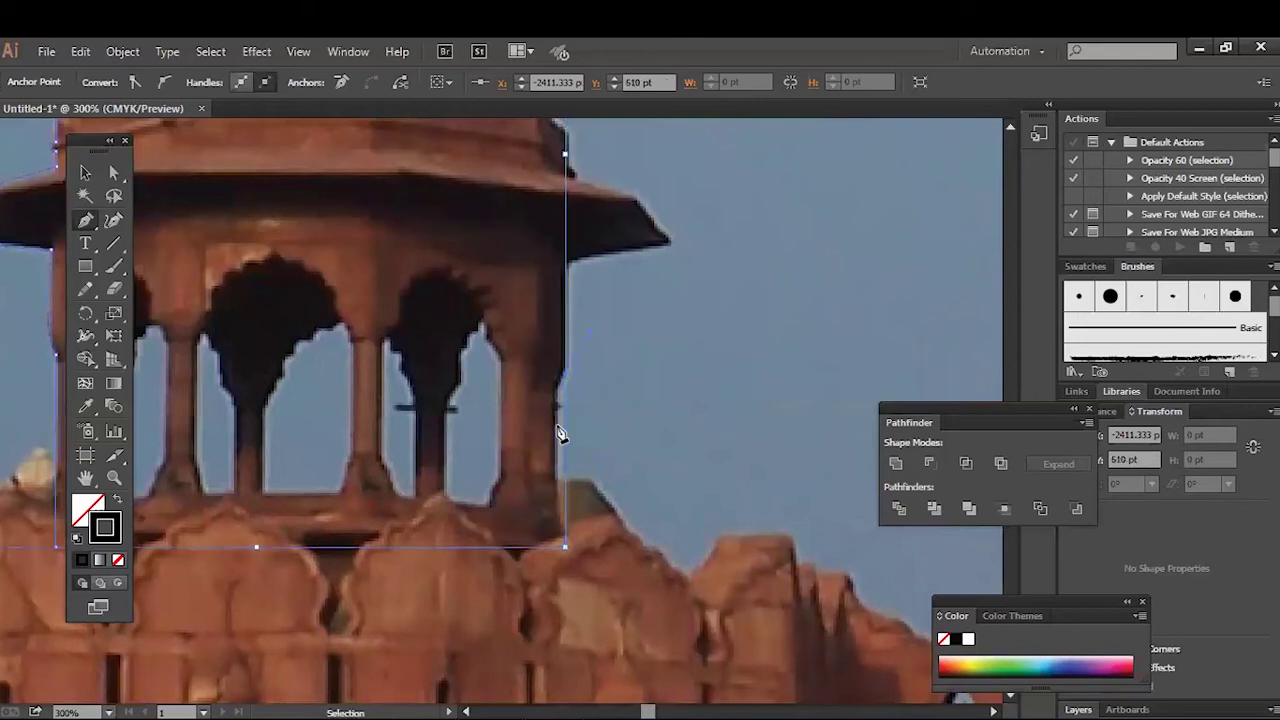
{"action": "left_click", "coordinate": [564, 545]}
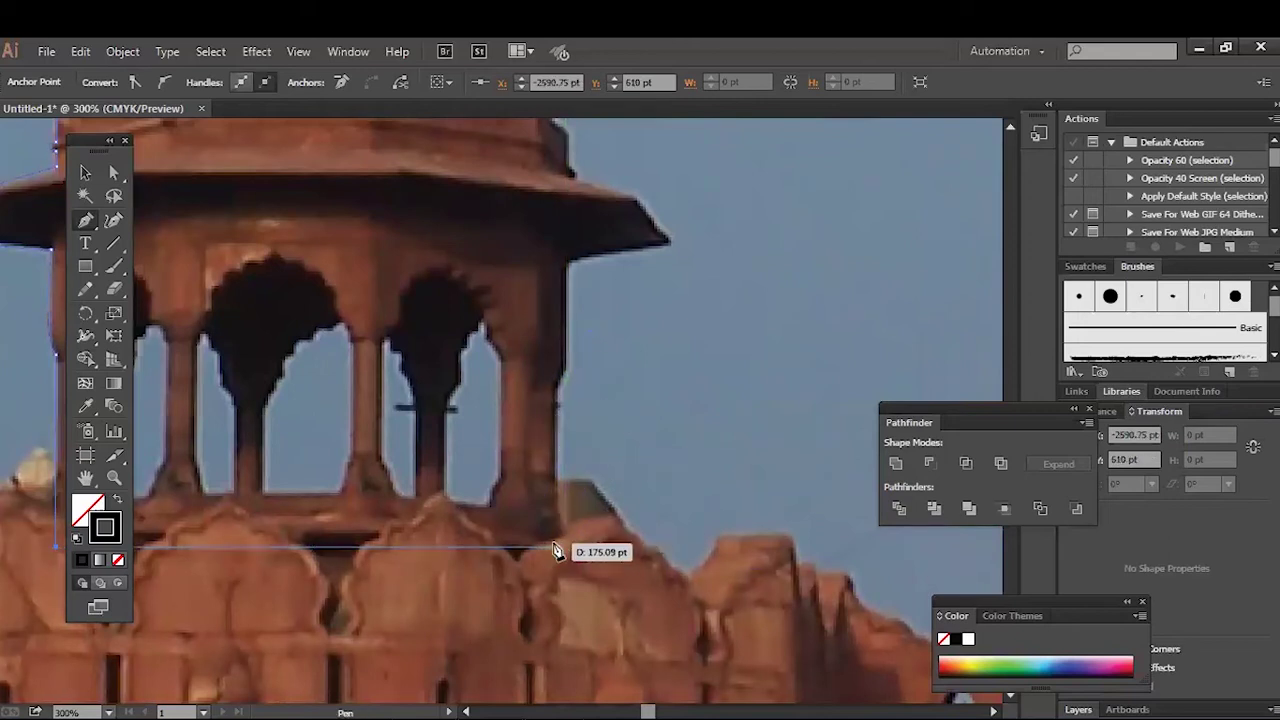
Step: Trace up the right eave and over the dome, closing the path at the spire
{"action": "left_click_drag", "start_coordinate": [562, 400], "coordinate": [588, 383]}
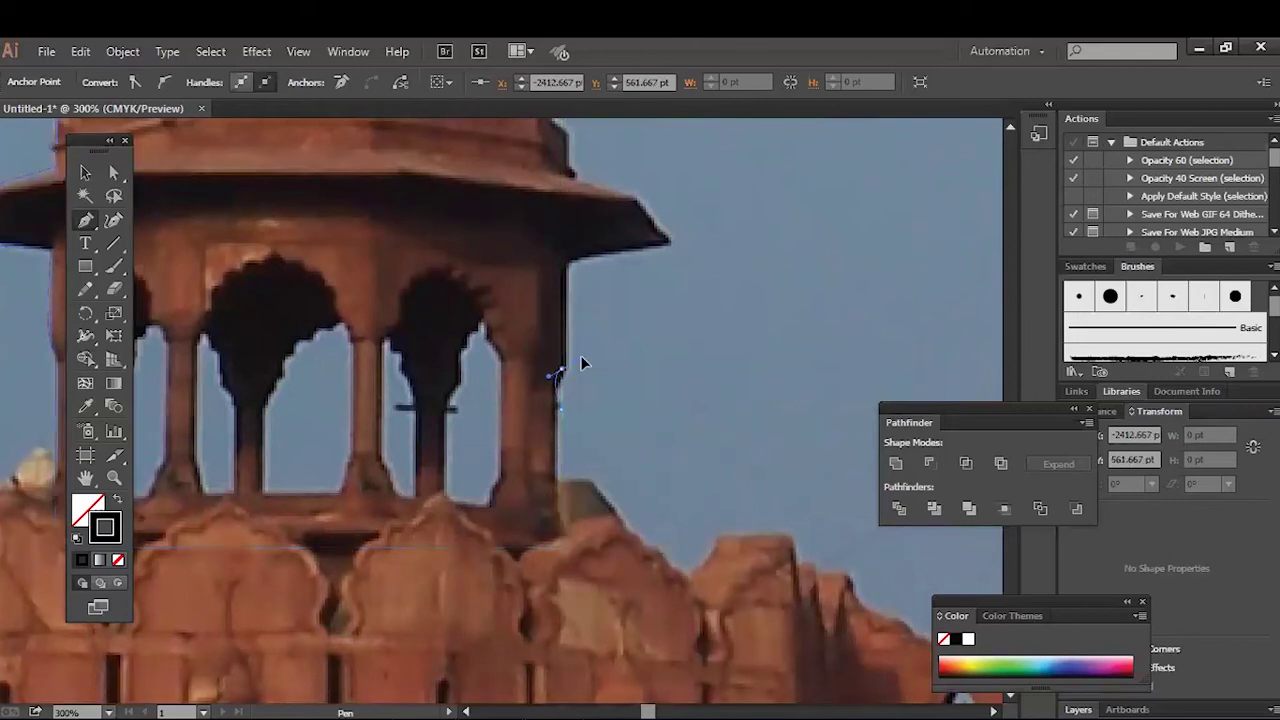
{"action": "scroll", "coordinate": [580, 365], "scroll_direction": "up", "scroll_amount": 3}
{"action": "left_click_drag", "start_coordinate": [575, 368], "coordinate": [781, 457]}
{"action": "left_click_drag", "start_coordinate": [805, 418], "coordinate": [745, 358]}
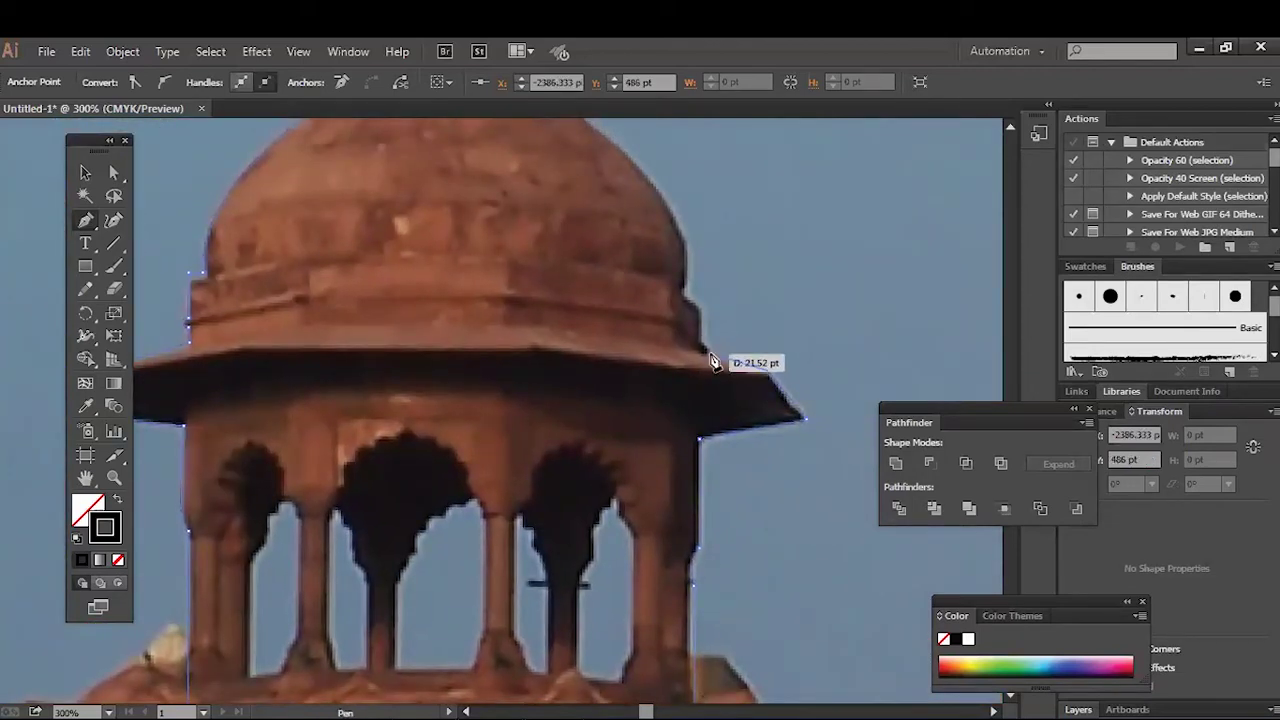
{"action": "key", "text": "ctrl+equal"}
{"action": "key", "text": "ctrl+equal"}
{"action": "mouse_move", "coordinate": [745, 358]}
{"action": "left_mouse_down"}
{"action": "mouse_move", "coordinate": [743, 377]}
{"action": "mouse_move", "coordinate": [709, 343]}
{"action": "left_mouse_up"}
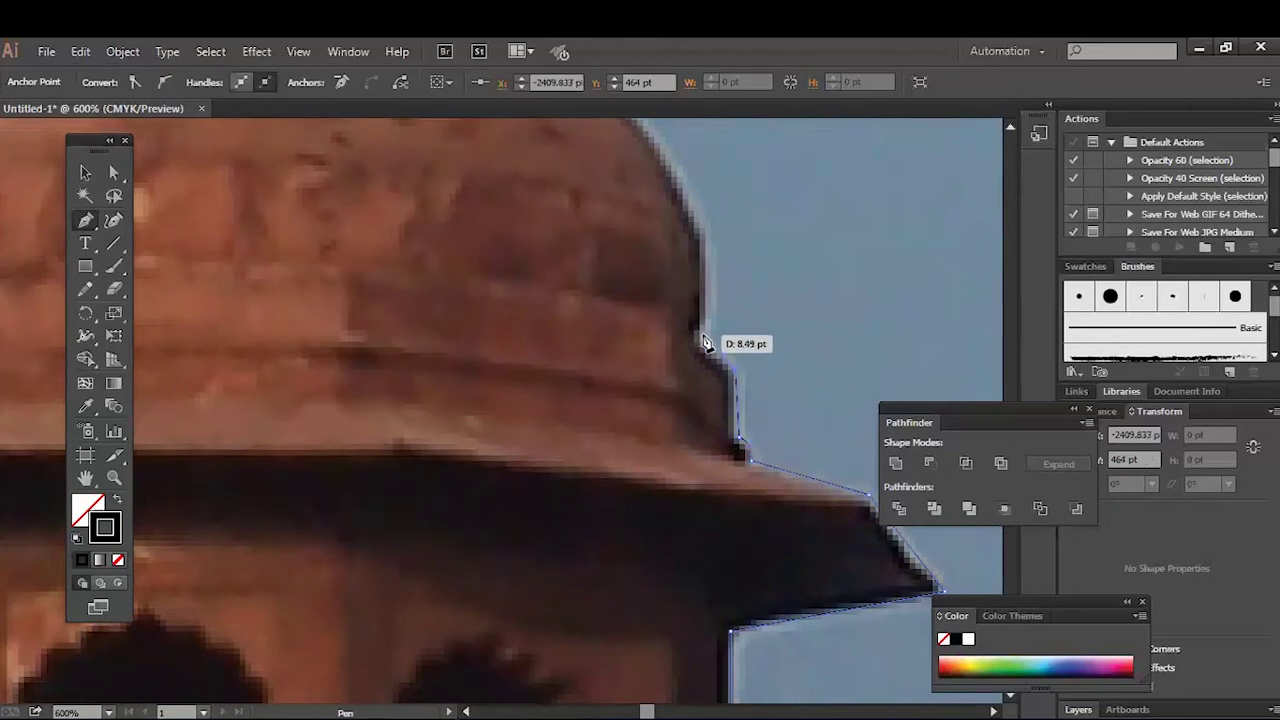
{"action": "scroll", "coordinate": [709, 343], "scroll_direction": "up", "scroll_amount": 5}
{"action": "left_click", "coordinate": [706, 342]}
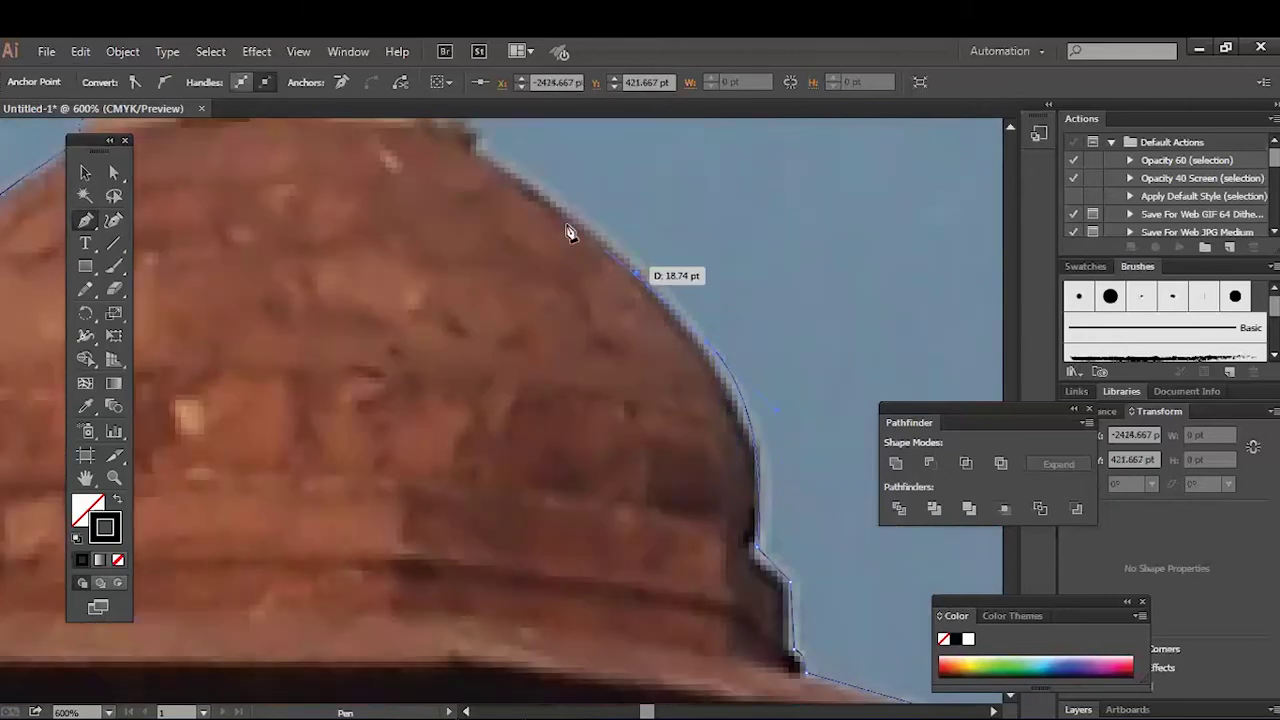
{"action": "scroll", "coordinate": [571, 234], "scroll_direction": "up", "scroll_amount": 5}
{"action": "left_click_drag", "start_coordinate": [560, 318], "coordinate": [484, 265]}
{"action": "scroll", "coordinate": [434, 171], "scroll_direction": "up", "scroll_amount": 5}
{"action": "mouse_move", "coordinate": [497, 317]}
{"action": "left_mouse_down"}
{"action": "mouse_move", "coordinate": [457, 257]}
{"action": "mouse_move", "coordinate": [590, 450]}
{"action": "mouse_move", "coordinate": [539, 357]}
{"action": "mouse_move", "coordinate": [530, 306]}
{"action": "left_mouse_up"}
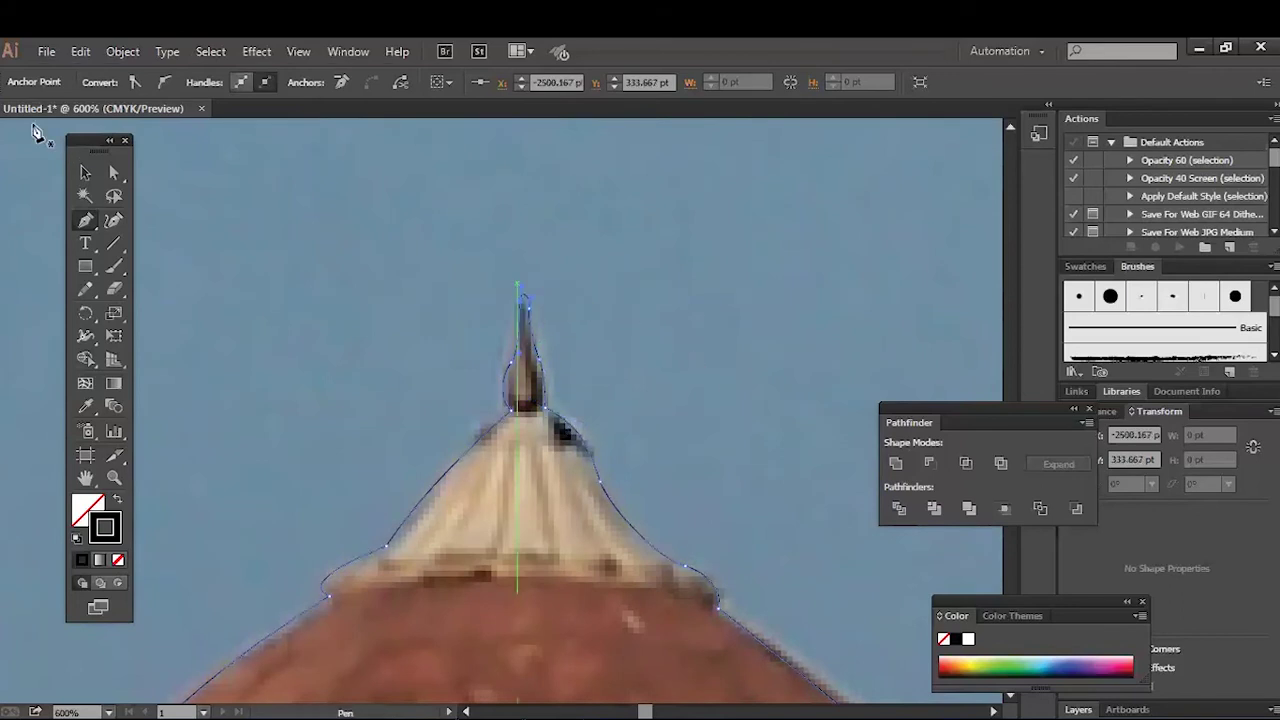
{"action": "key", "text": "v"}
{"action": "left_click", "coordinate": [622, 237]}
{"action": "key", "text": "ctrl+minus"}
{"action": "key", "text": "ctrl+minus"}
{"action": "key", "text": "ctrl+minus"}
{"action": "key", "text": "ctrl+minus"}
{"action": "key", "text": "ctrl+a"}
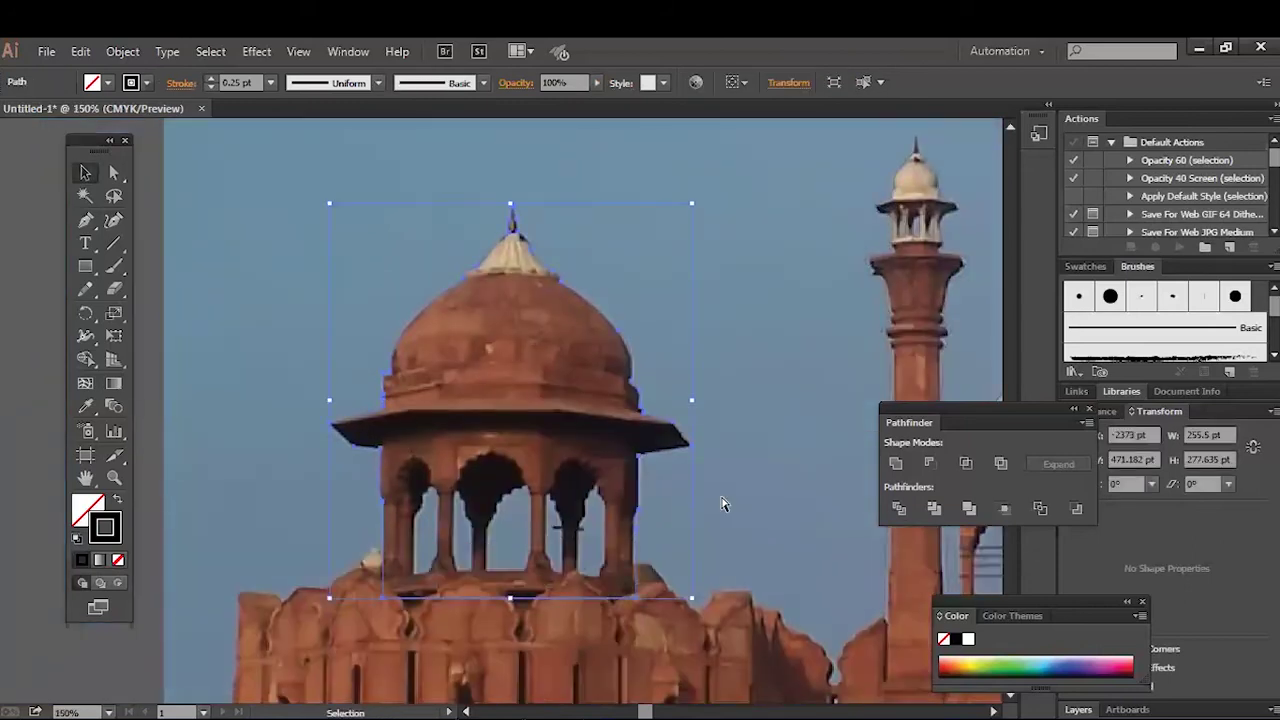
Step: Pen-trace a closed outline around the first arched opening between the pillars
{"action": "key", "text": "ctrl+plus"}
{"action": "key", "text": "ctrl+plus"}
{"action": "key", "text": "ctrl+plus"}
{"action": "scroll", "coordinate": [575, 500], "scroll_direction": "down", "scroll_amount": 5}
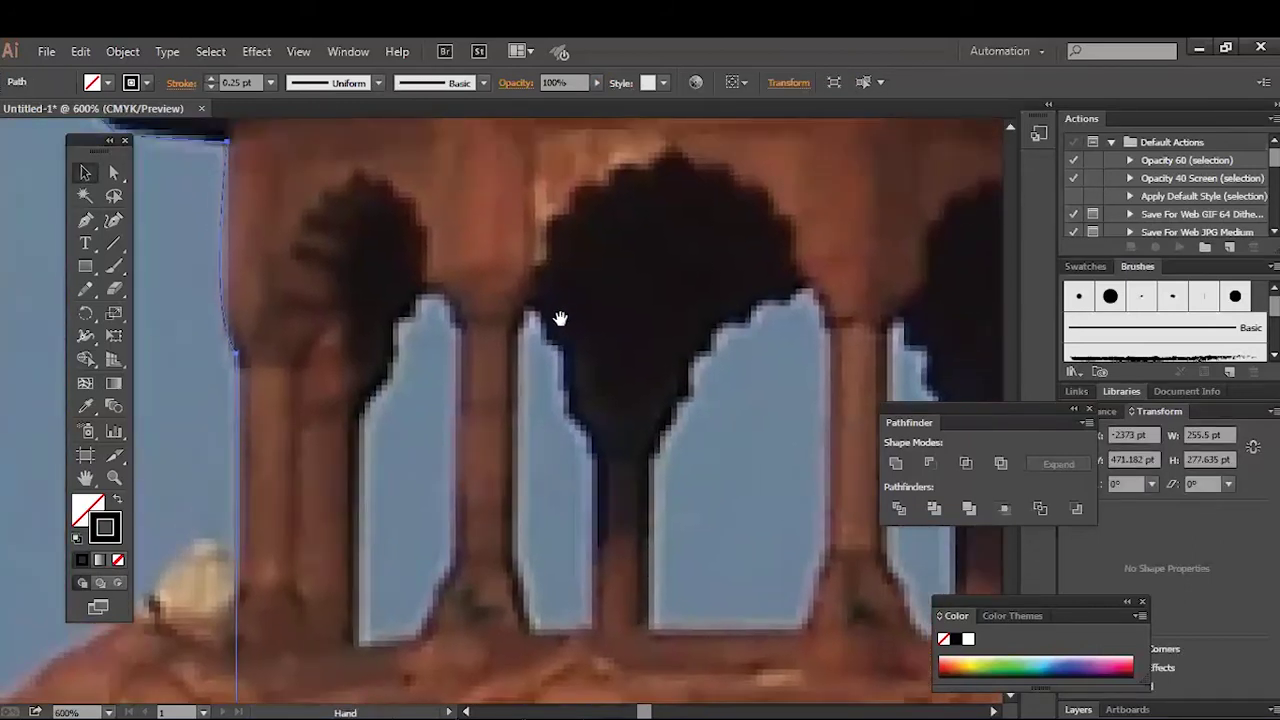
{"action": "left_click_drag", "start_coordinate": [560, 318], "coordinate": [680, 278]}
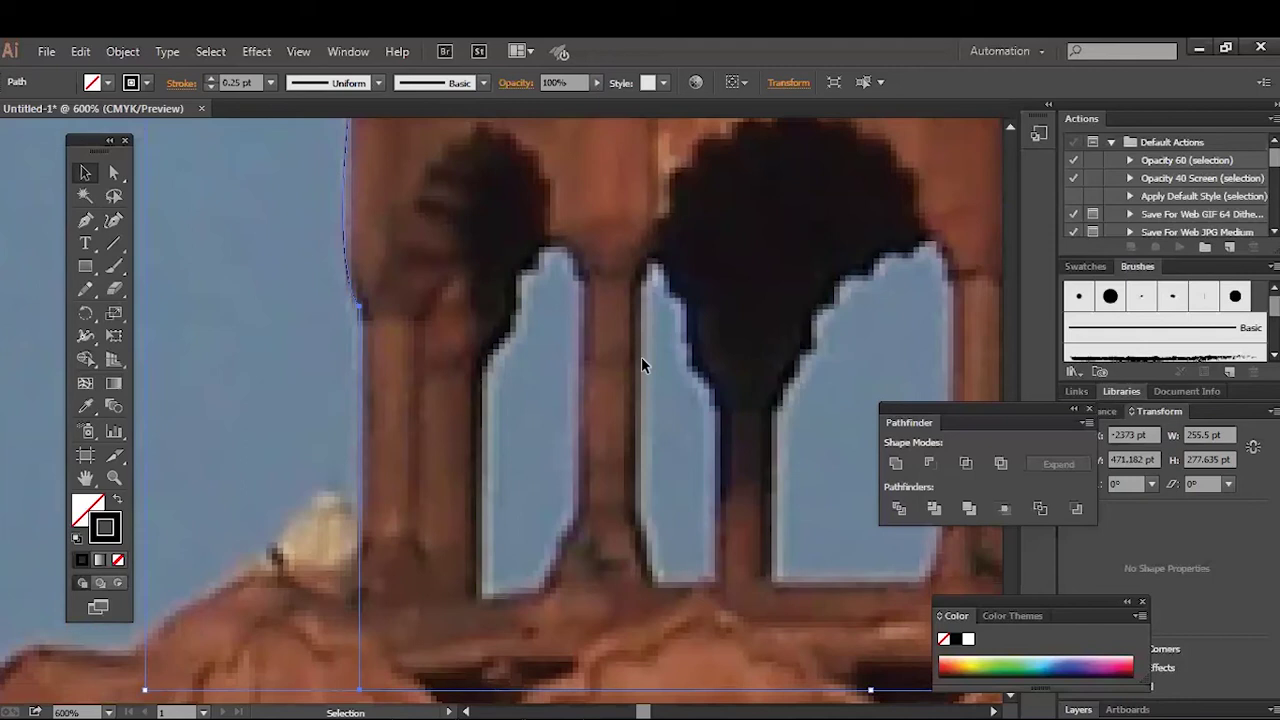
{"action": "key", "text": "p"}
{"action": "left_click", "coordinate": [395, 578]}
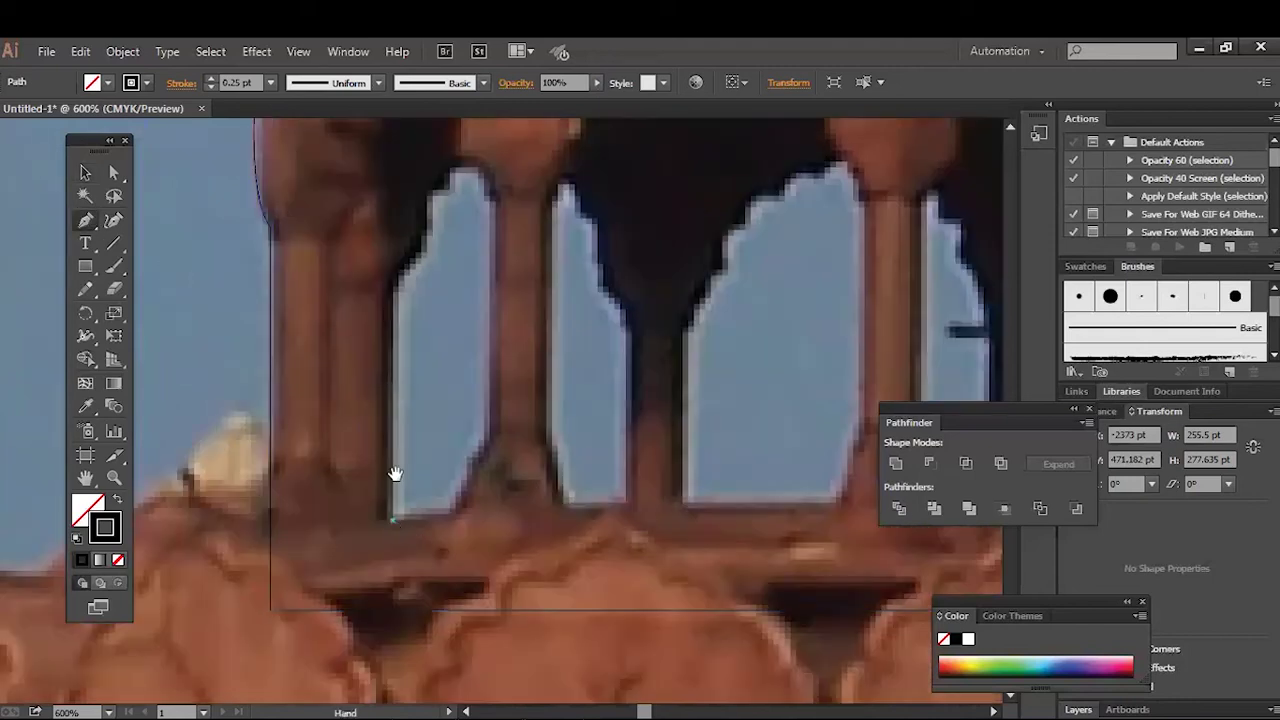
{"action": "left_click", "coordinate": [395, 350]}
{"action": "mouse_move", "coordinate": [415, 340]}
{"action": "left_mouse_down"}
{"action": "mouse_move", "coordinate": [420, 447]}
{"action": "mouse_move", "coordinate": [450, 421]}
{"action": "left_mouse_up"}
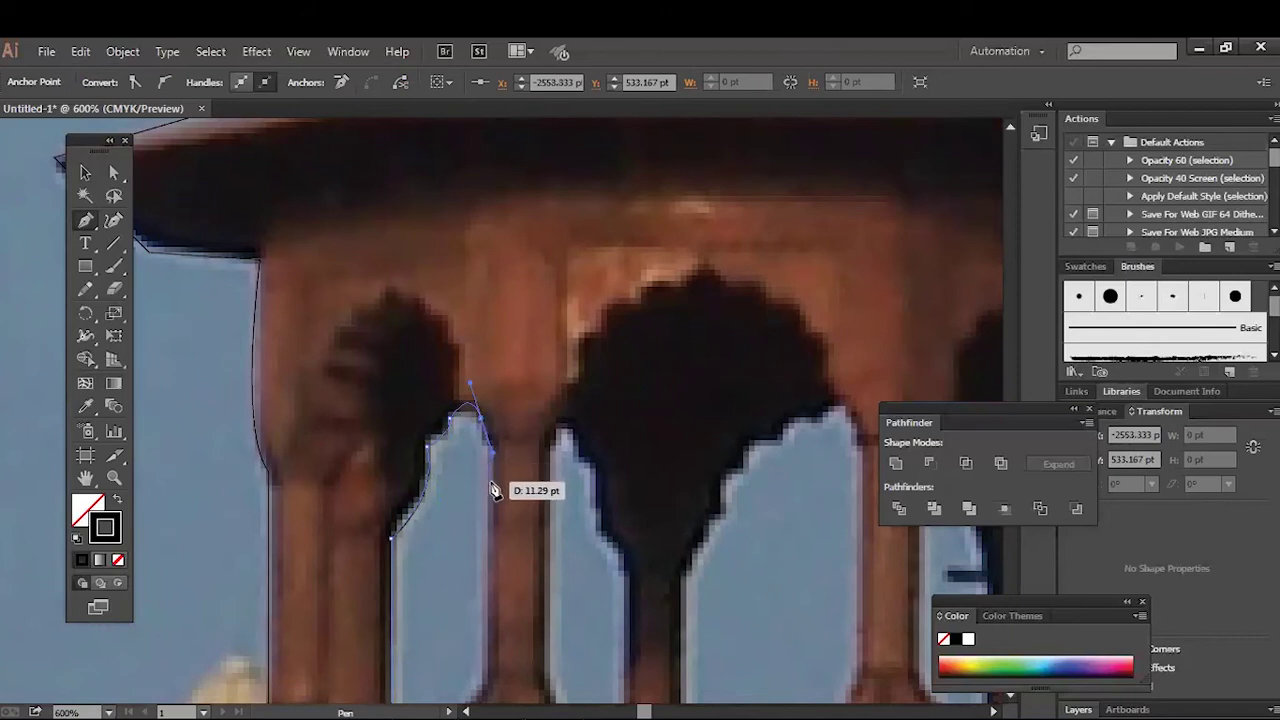
{"action": "left_click_drag", "start_coordinate": [480, 650], "coordinate": [487, 400]}
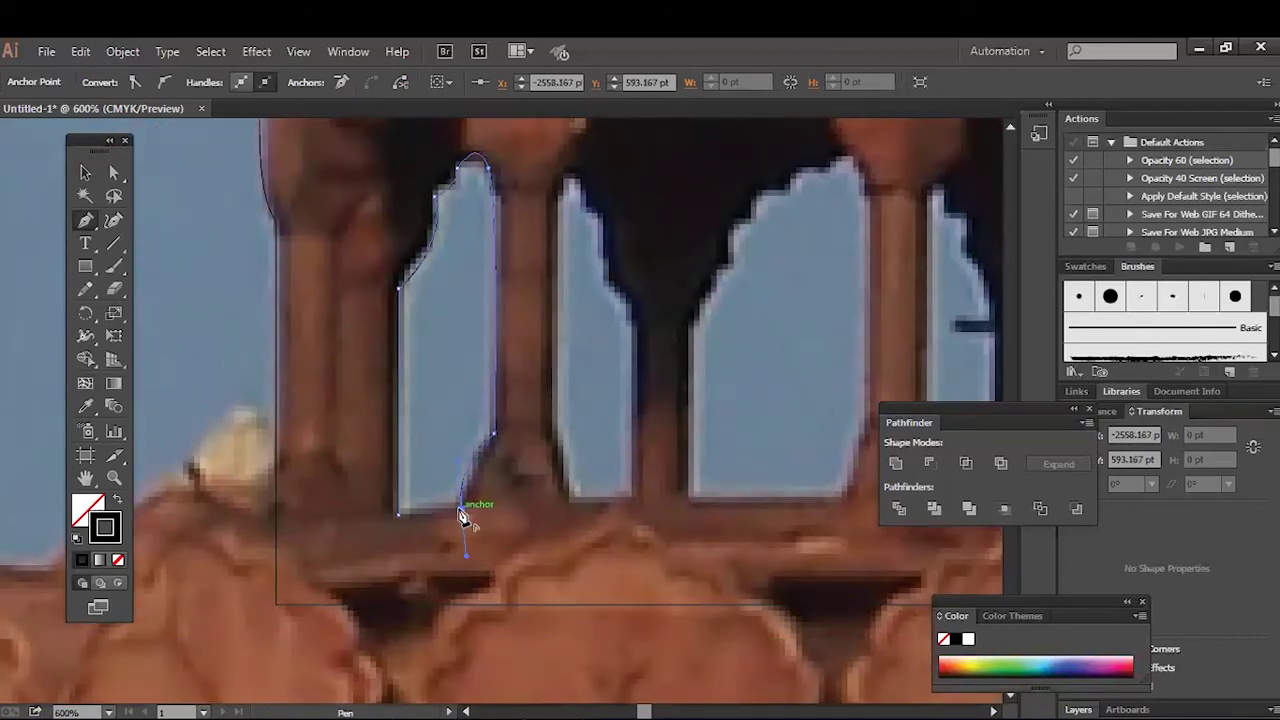
{"action": "left_click", "coordinate": [401, 519]}
Step: Trace the second arched opening as a closed path with a curved top
{"action": "left_click_drag", "start_coordinate": [583, 233], "coordinate": [423, 323]}
{"action": "left_click", "coordinate": [403, 283]}
{"action": "left_click", "coordinate": [390, 517]}
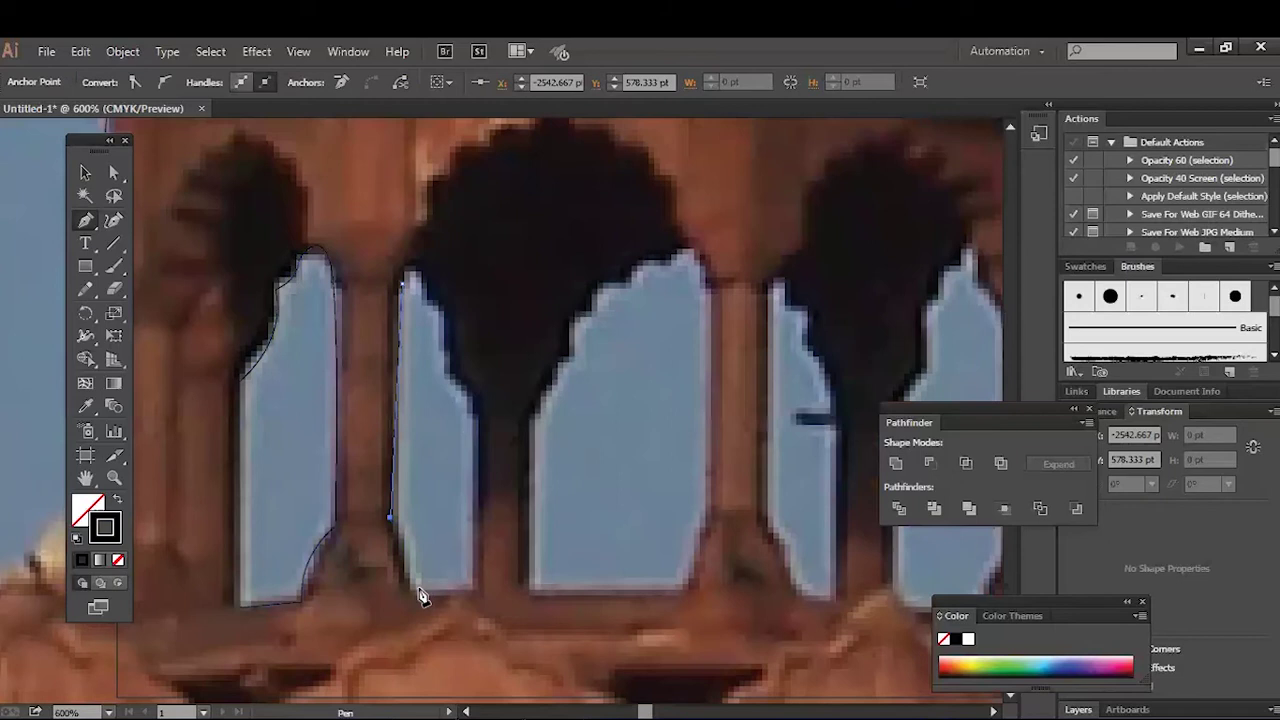
{"action": "left_click", "coordinate": [473, 418]}
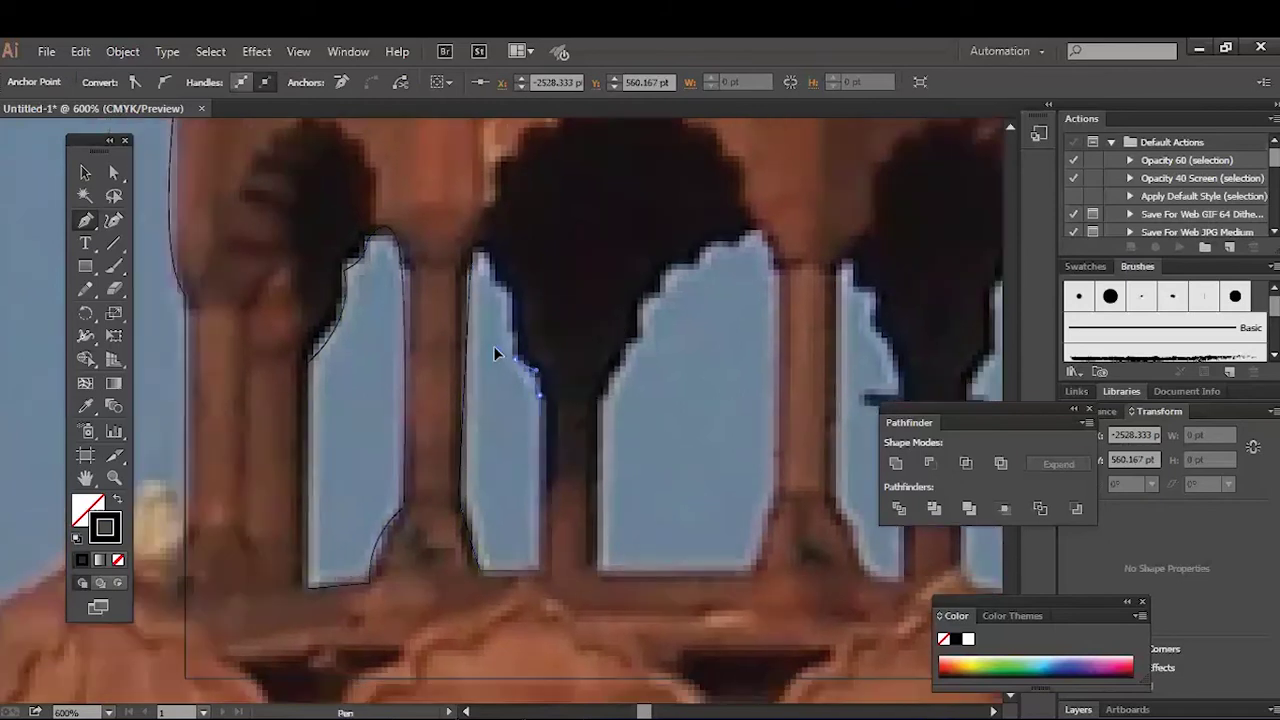
{"action": "left_click", "coordinate": [512, 297]}
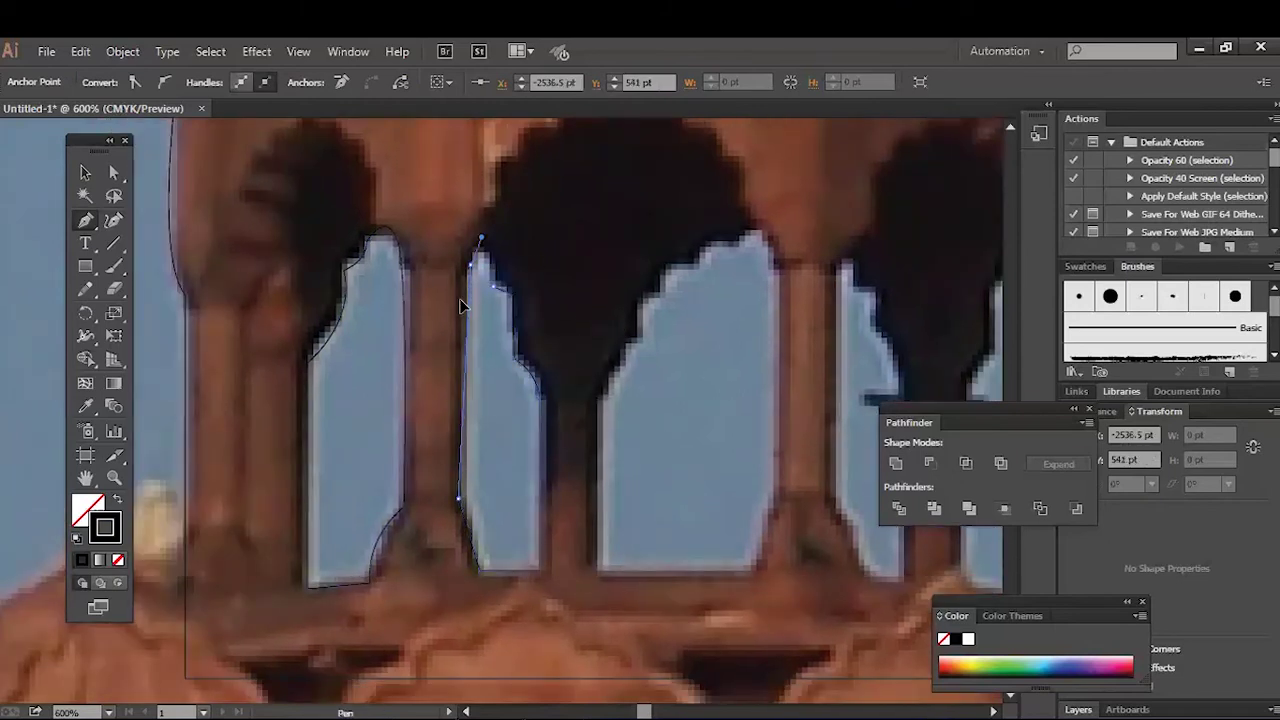
{"action": "left_click_drag", "start_coordinate": [601, 351], "coordinate": [491, 379]}
{"action": "left_click", "coordinate": [487, 598]}
{"action": "left_click", "coordinate": [487, 428]}
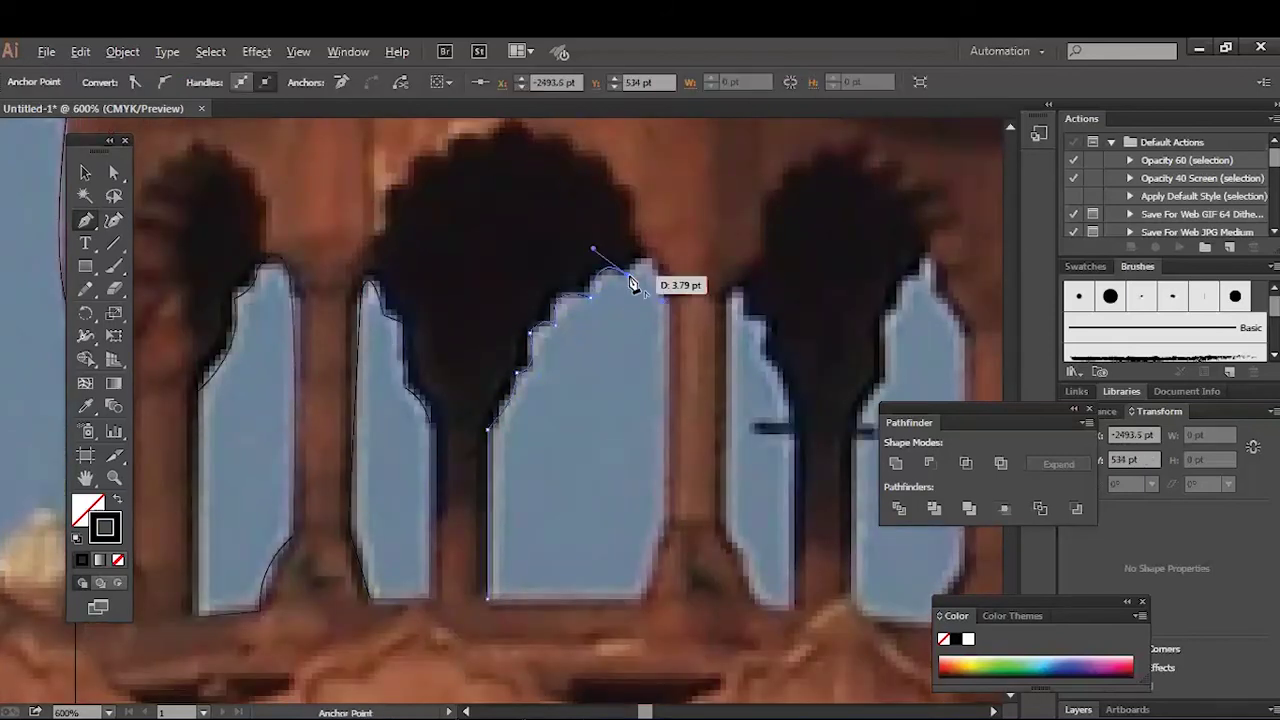
{"action": "left_click_drag", "start_coordinate": [673, 500], "coordinate": [695, 360]}
{"action": "left_click", "coordinate": [683, 388]}
{"action": "left_click", "coordinate": [661, 455]}
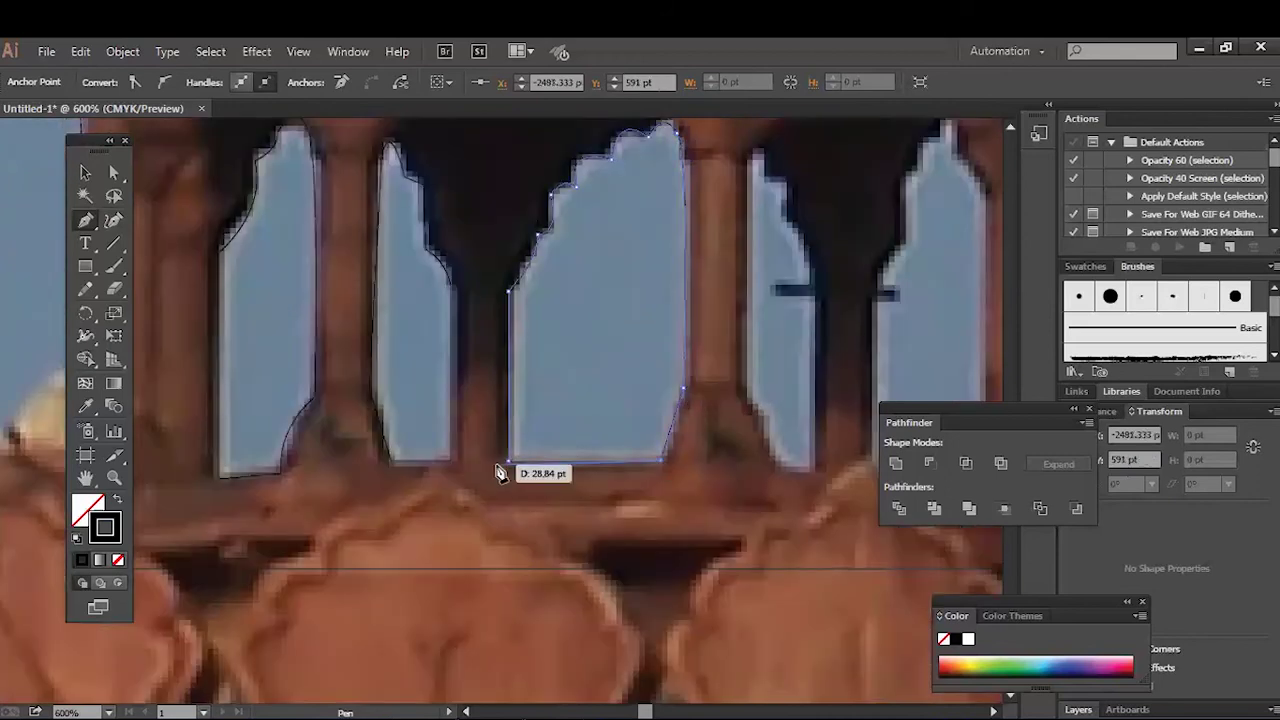
{"action": "left_click", "coordinate": [508, 462]}
Step: Trace the third pillar opening as a closed outline
{"action": "left_click", "coordinate": [522, 211]}
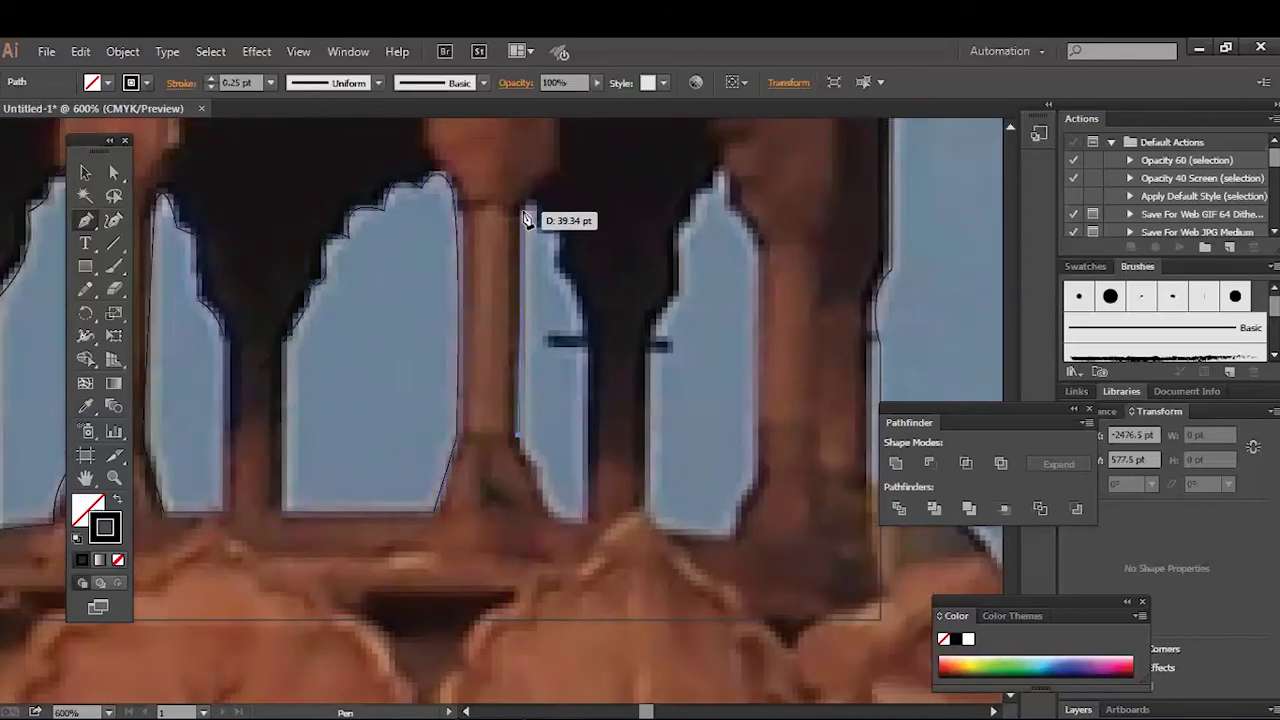
{"action": "left_click", "coordinate": [587, 345]}
{"action": "left_click_drag", "start_coordinate": [588, 506], "coordinate": [551, 518]}
{"action": "left_click", "coordinate": [518, 463]}
Step: Trace the fourth arched opening, smoothing its curve with a lengthened handle
{"action": "left_click", "coordinate": [520, 211]}
{"action": "left_click", "coordinate": [563, 522]}
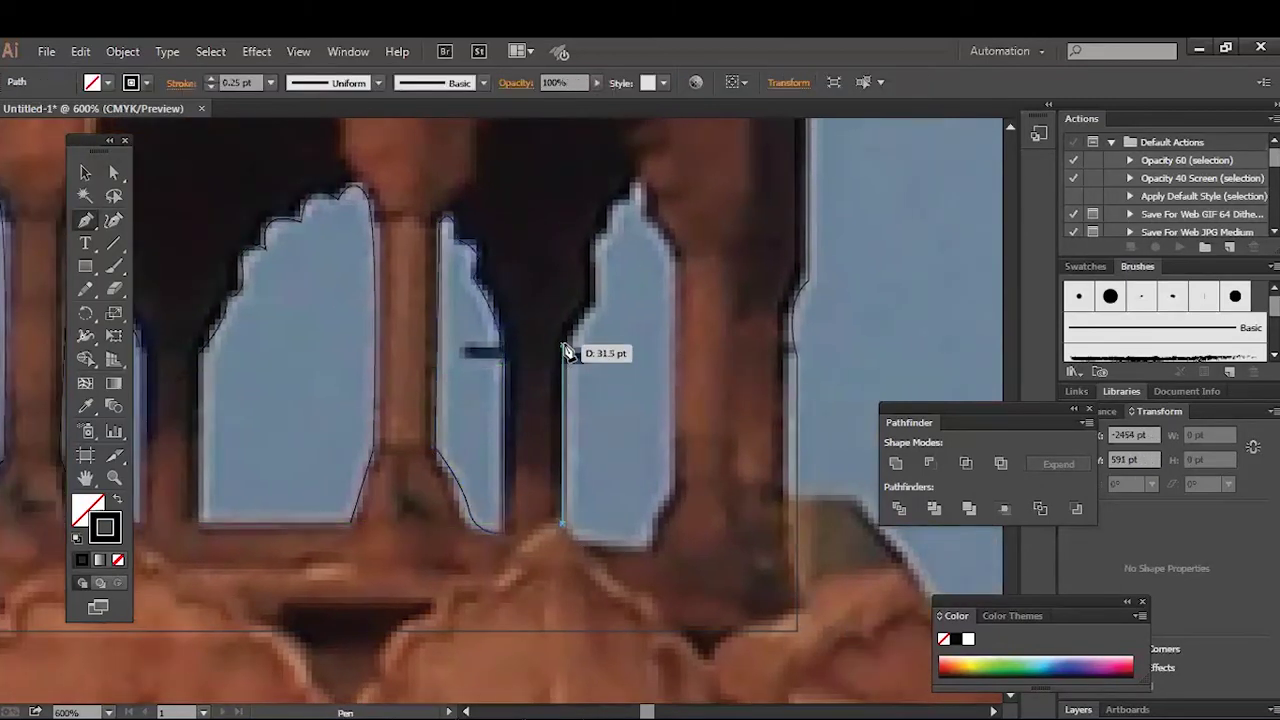
{"action": "left_click", "coordinate": [564, 352]}
{"action": "left_click", "coordinate": [600, 314]}
{"action": "scroll", "coordinate": [629, 330], "scroll_direction": "up", "scroll_amount": 2}
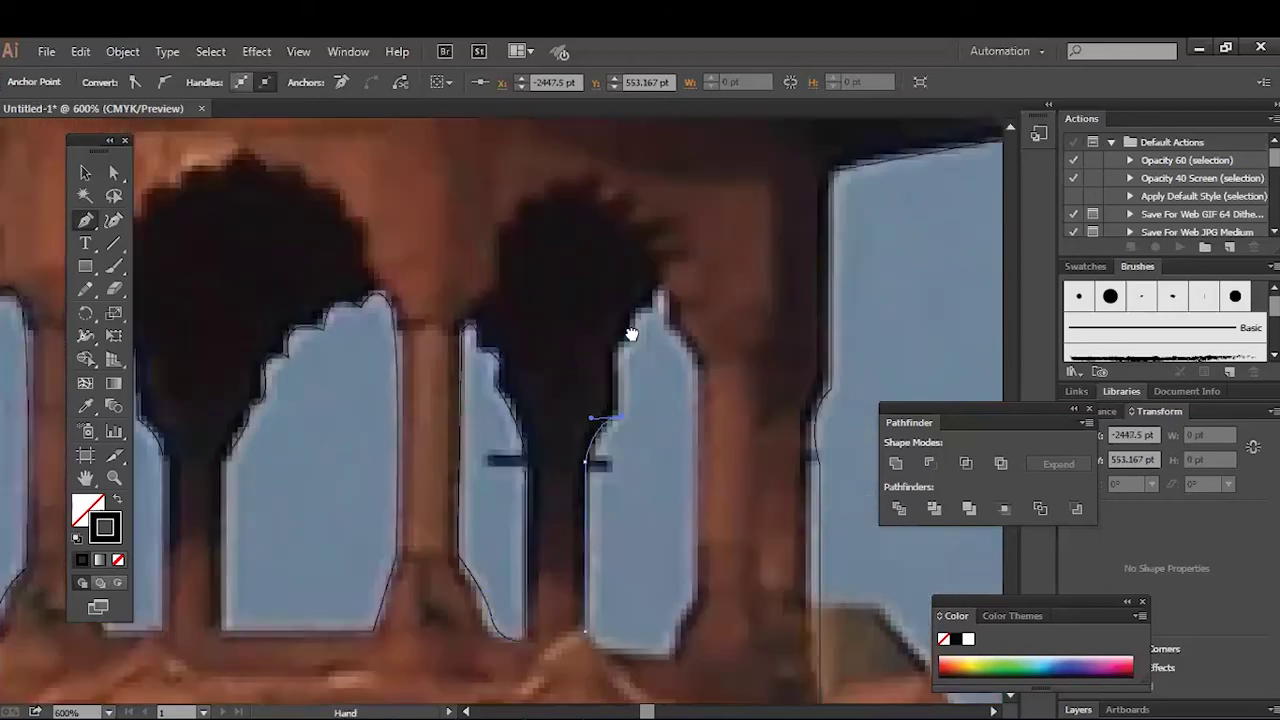
{"action": "left_click_drag", "start_coordinate": [622, 343], "coordinate": [686, 320]}
{"action": "left_click", "coordinate": [694, 352]}
{"action": "scroll", "coordinate": [680, 266], "scroll_direction": "down", "scroll_amount": 2}
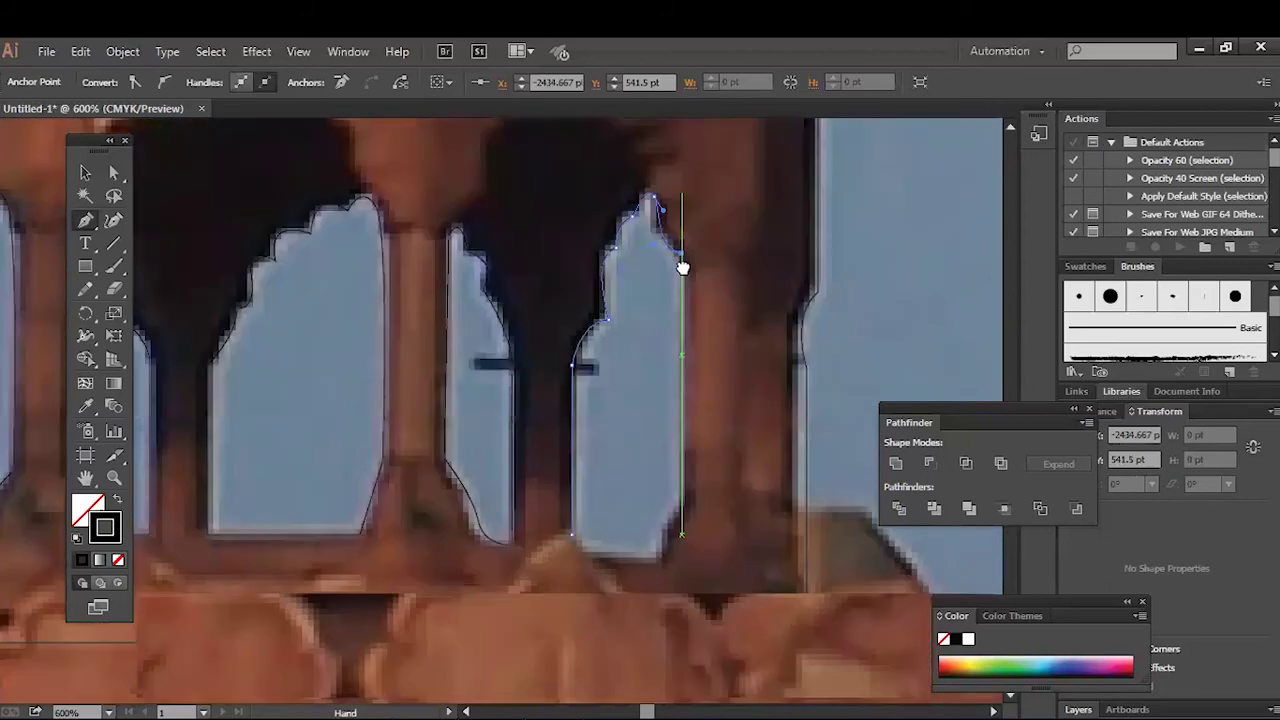
{"action": "scroll", "coordinate": [657, 491], "scroll_direction": "down", "scroll_amount": 2}
{"action": "left_click_drag", "start_coordinate": [625, 483], "coordinate": [599, 484]}
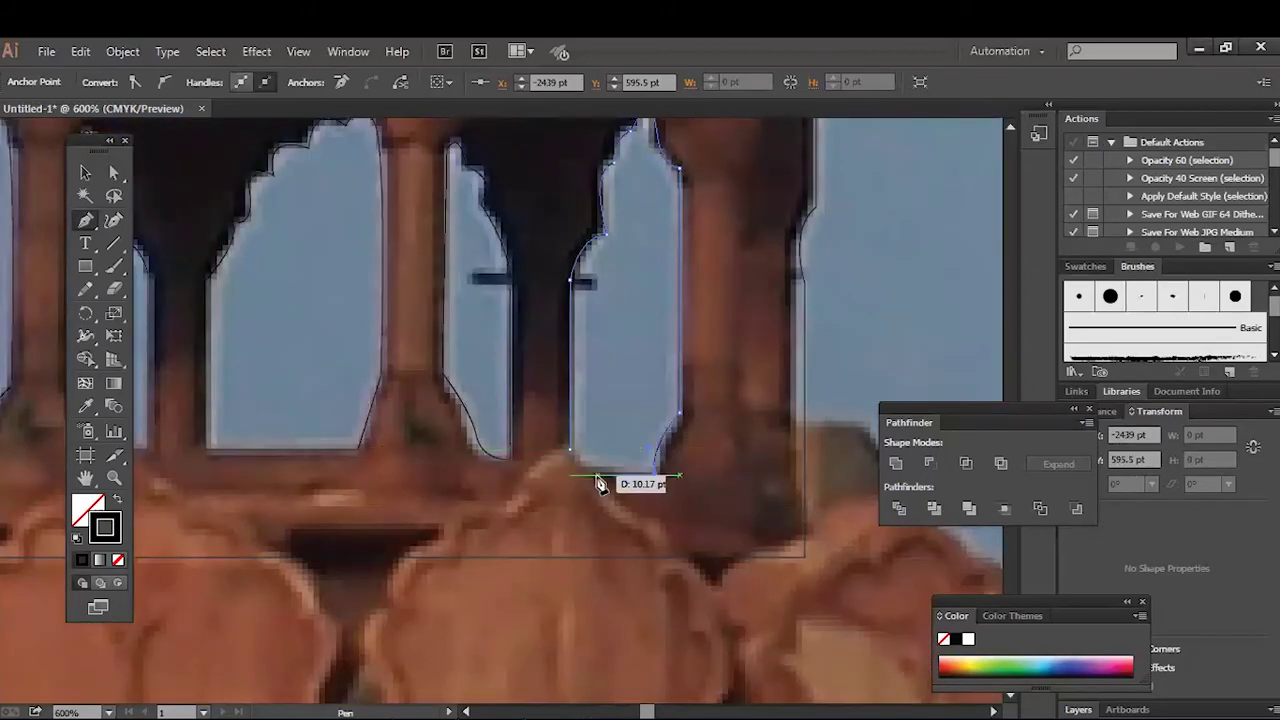
Step: Zoom out to the whole photo and select all the traced outlines
{"action": "key", "text": "ctrl+minus"}
{"action": "key", "text": "ctrl+minus"}
{"action": "key", "text": "ctrl+minus"}
{"action": "key", "text": "ctrl+minus"}
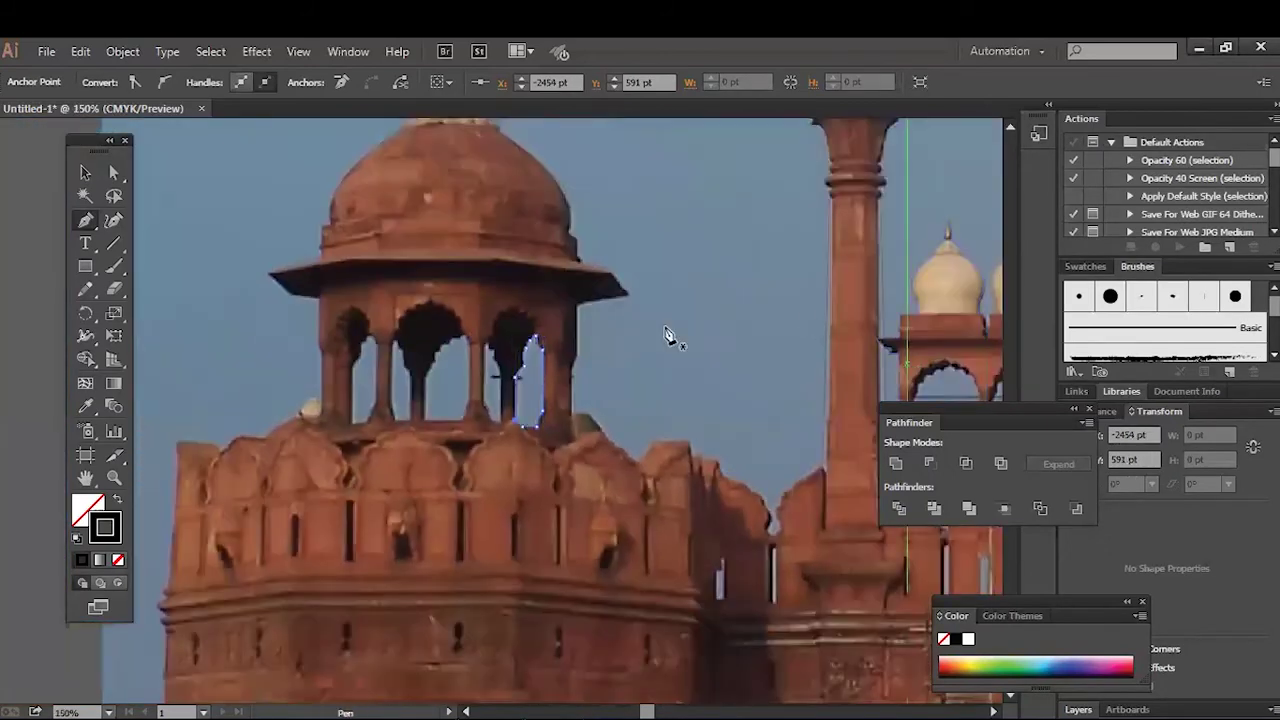
{"action": "mouse_move", "coordinate": [598, 359]}
{"action": "left_mouse_down"}
{"action": "mouse_move", "coordinate": [668, 359]}
{"action": "mouse_move", "coordinate": [710, 295]}
{"action": "left_mouse_up"}
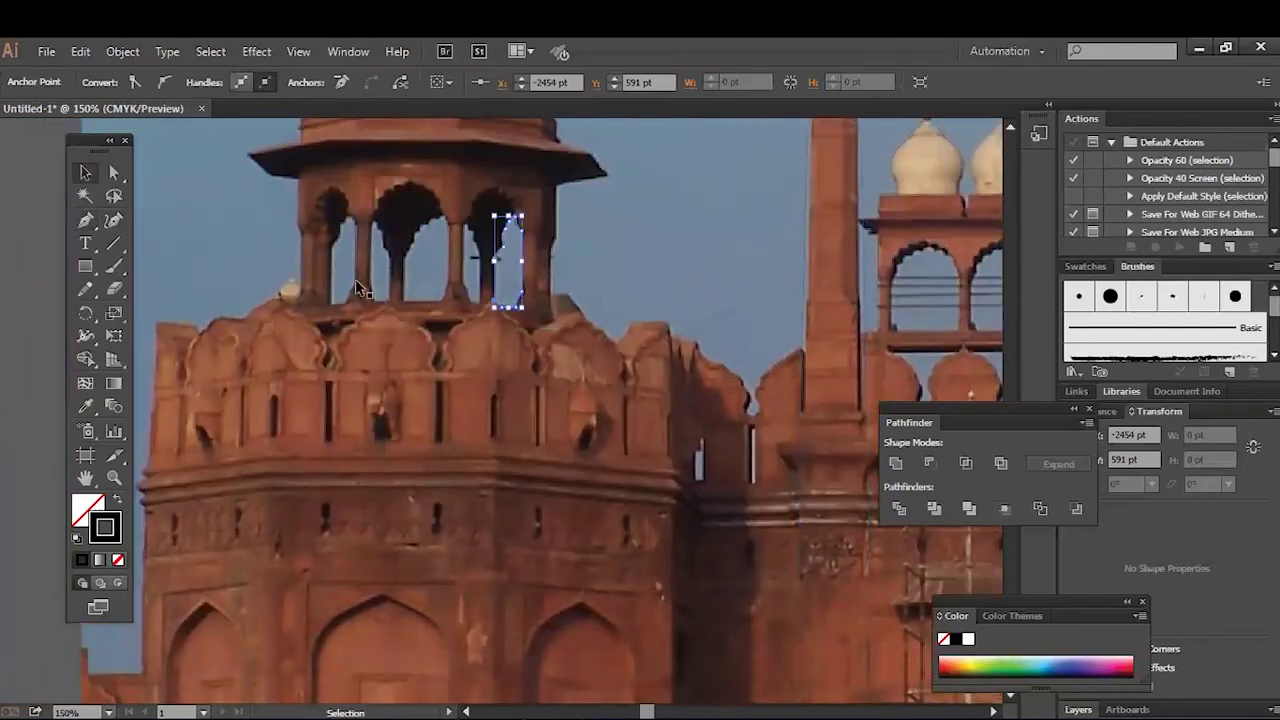
{"action": "key", "text": "ctrl+shift+a"}
{"action": "key", "text": "ctrl+minus"}
{"action": "key", "text": "ctrl+minus"}
{"action": "key", "text": "ctrl+minus"}
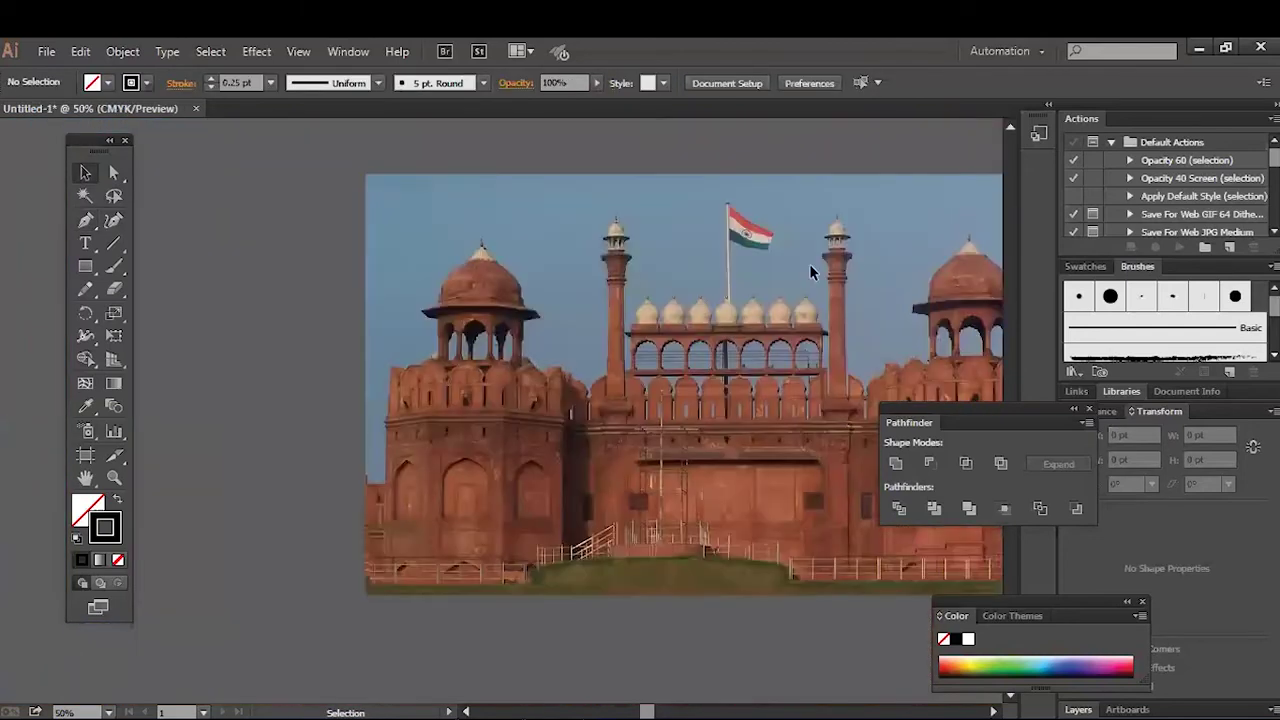
{"action": "key", "text": "ctrl+a"}
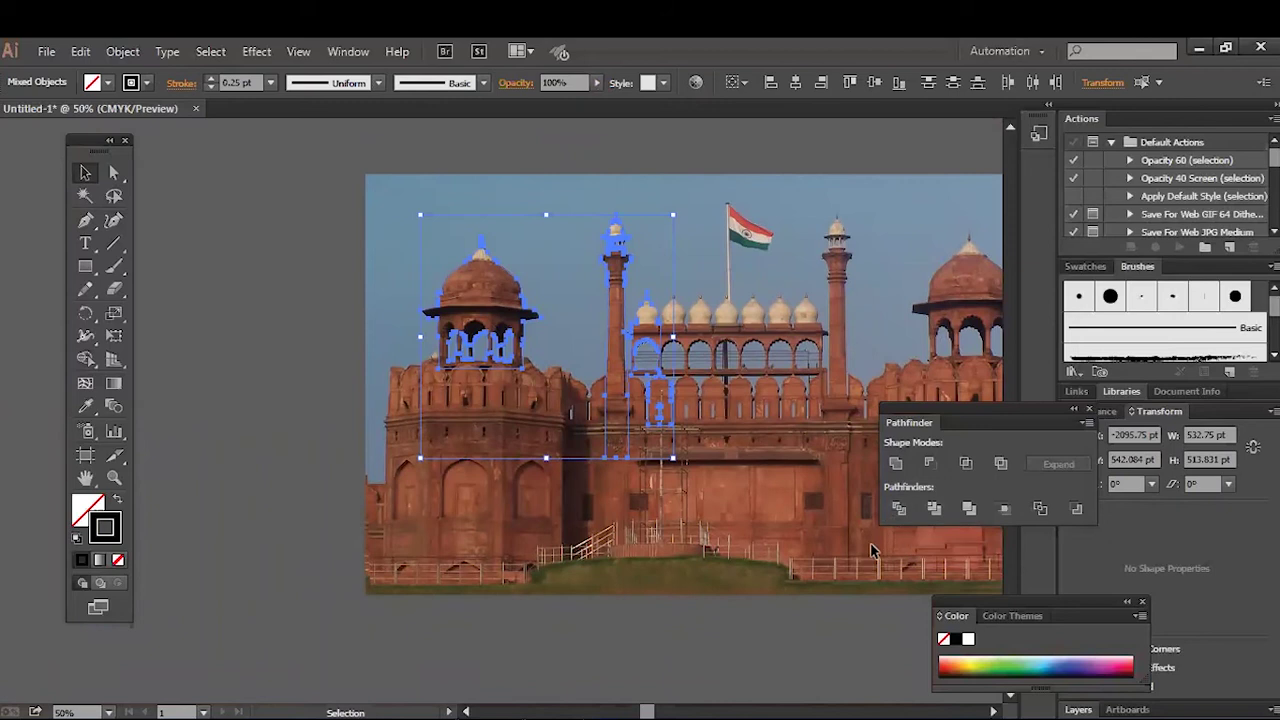
Step: Move the traced outlines left off the photo and select the pavilion's outlines
{"action": "key", "text": "ctrl+minus"}
{"action": "left_click_drag", "start_coordinate": [660, 400], "coordinate": [386, 400]}
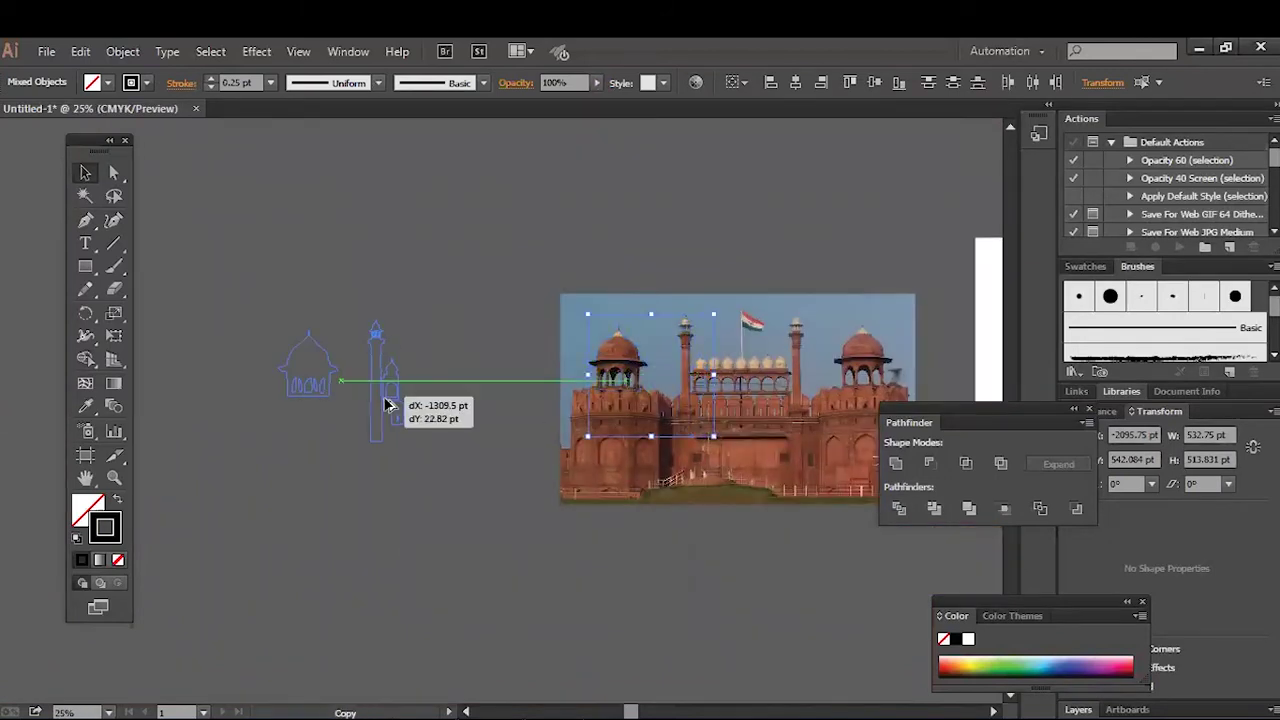
{"action": "left_click", "coordinate": [469, 319]}
{"action": "key", "text": "ctrl+plus"}
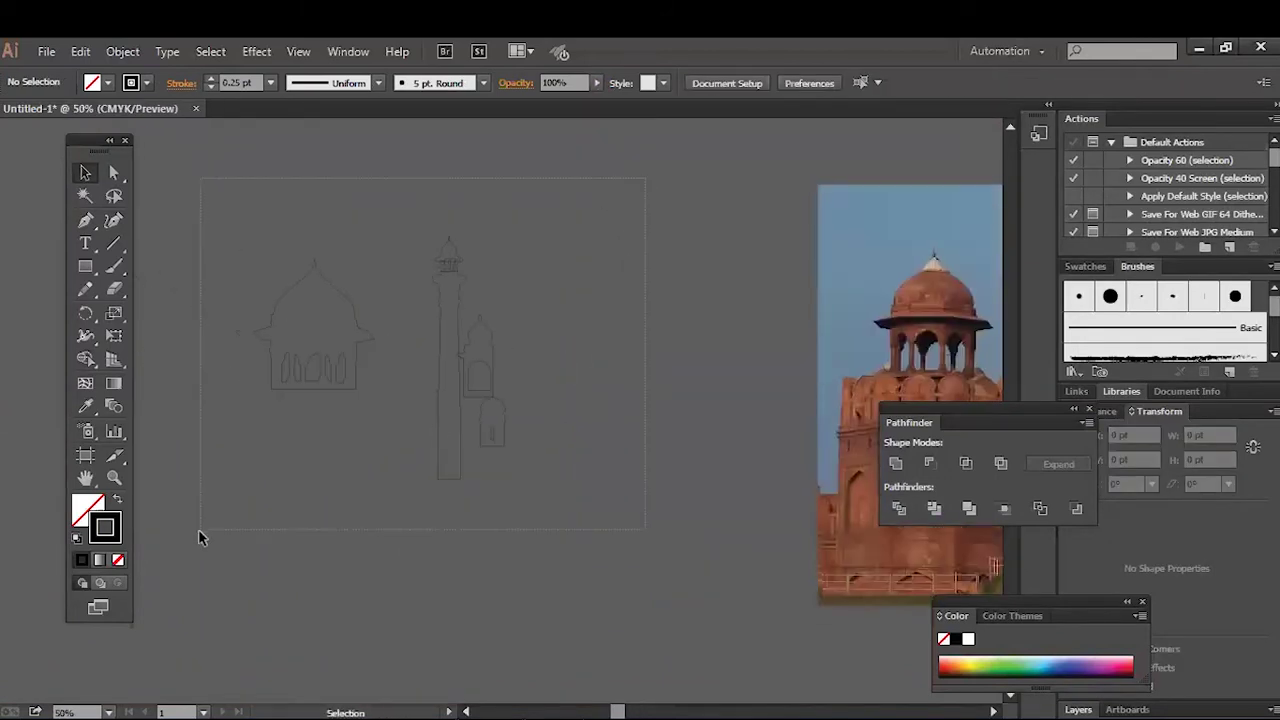
{"action": "left_click_drag", "start_coordinate": [199, 538], "coordinate": [377, 280]}
Step: Split the overlapping pavilion outlines with Pathfinder Divide and ungroup the pieces
{"action": "left_click", "coordinate": [897, 510]}
{"action": "left_click", "coordinate": [546, 414]}
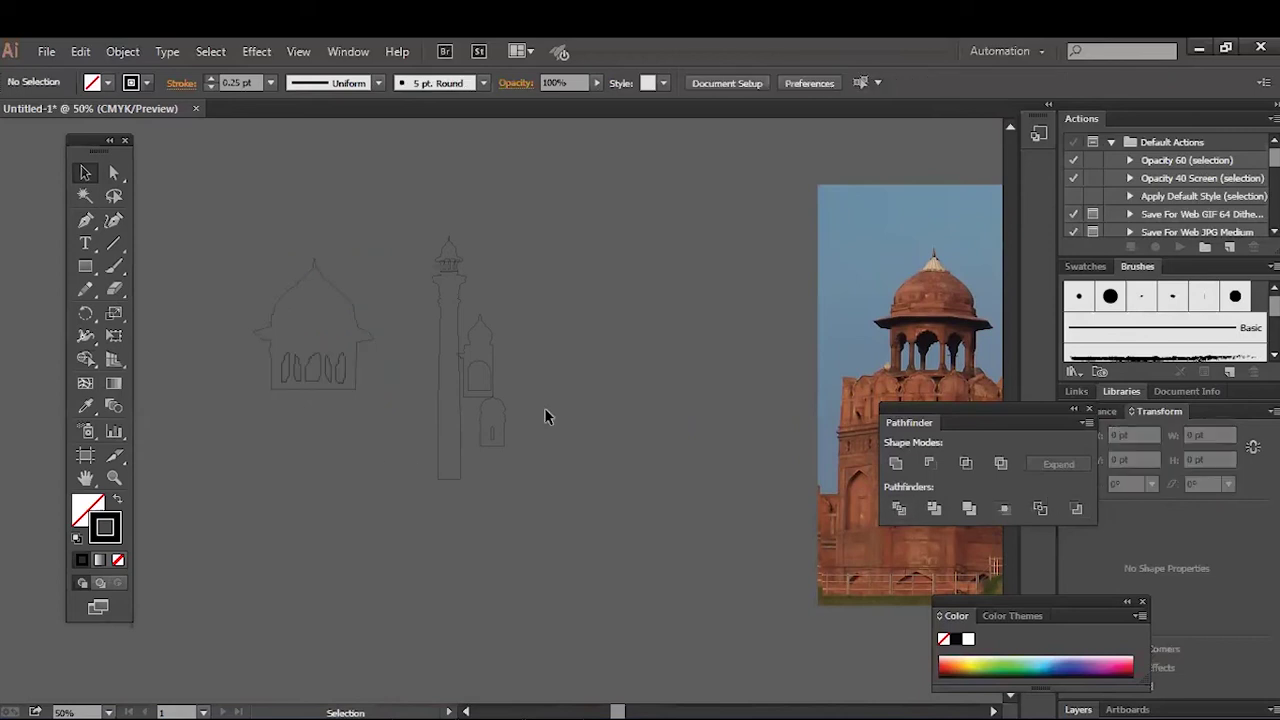
{"action": "key", "text": "ctrl+plus"}
{"action": "right_click", "coordinate": [452, 398]}
{"action": "left_click", "coordinate": [510, 514]}
{"action": "left_click", "coordinate": [443, 395]}
{"action": "left_click", "coordinate": [390, 414]}
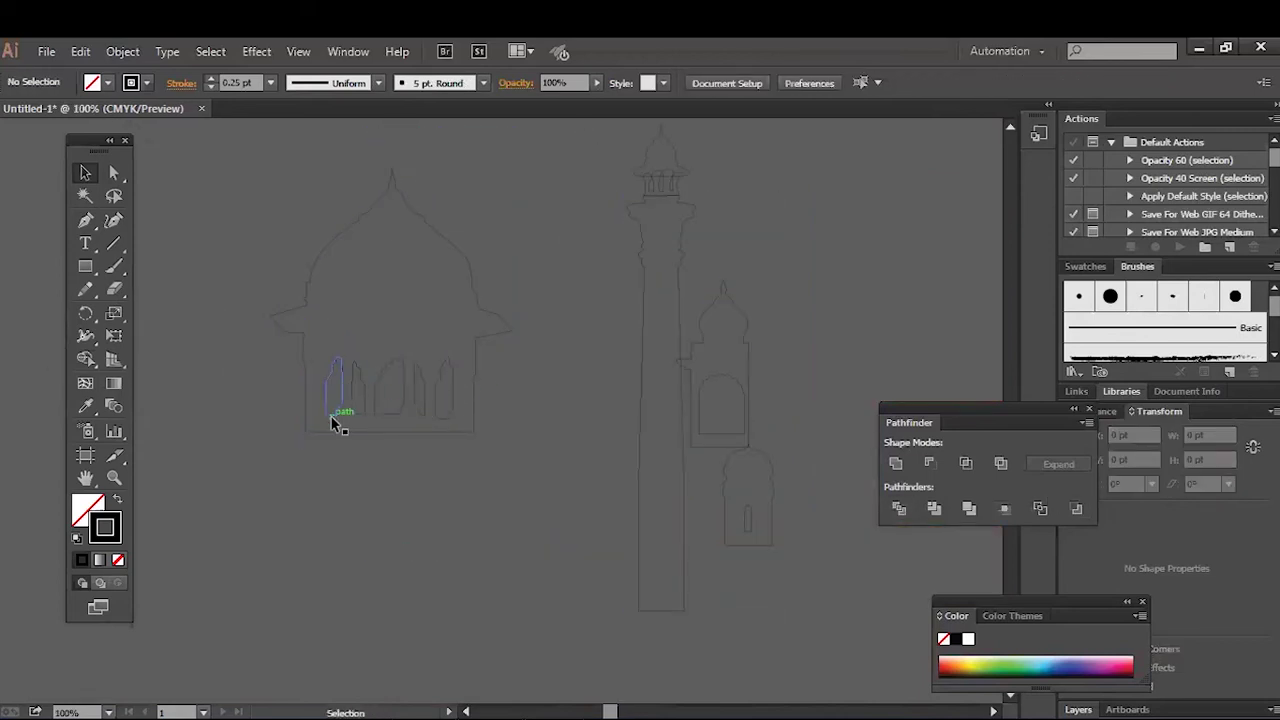
Step: Fill the pavilion's outer shape with black
{"action": "left_click", "coordinate": [438, 427]}
{"action": "key", "text": "shift+x"}
{"action": "left_click", "coordinate": [434, 425]}
{"action": "key", "text": "ctrl+minus"}
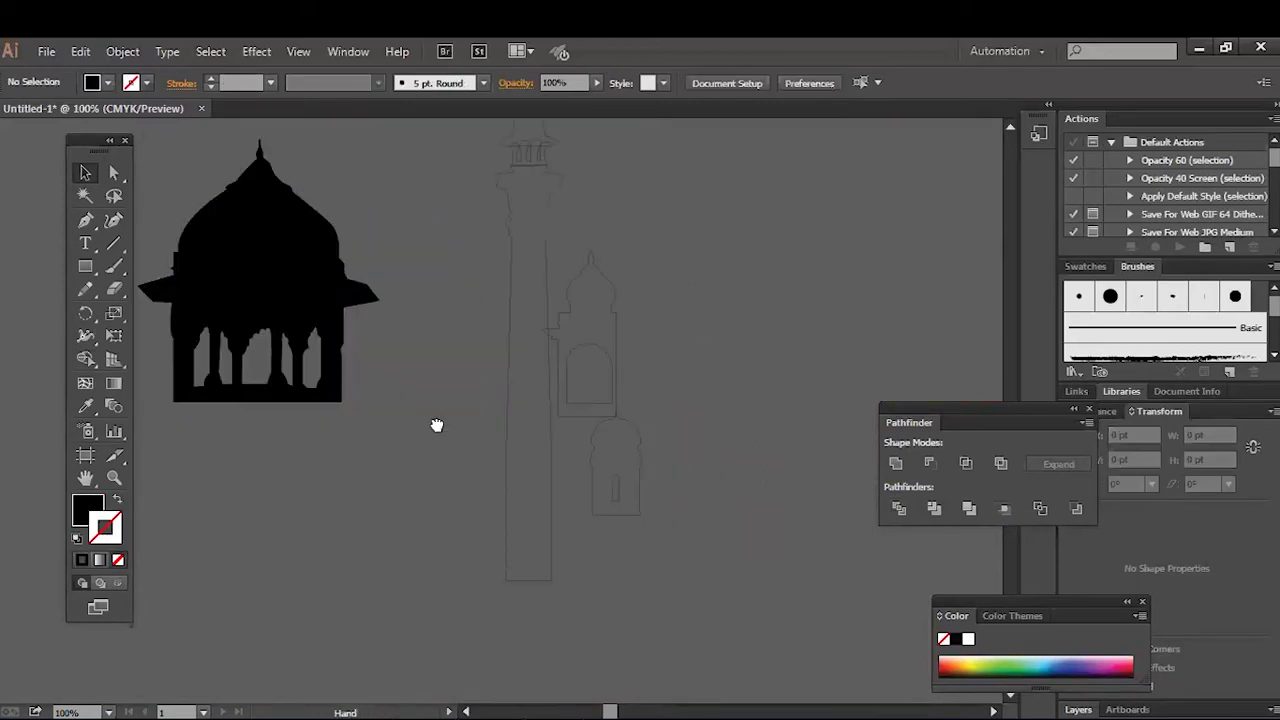
Step: Ungroup the minaret outlines and fill its outer shape black
{"action": "left_click", "coordinate": [538, 387]}
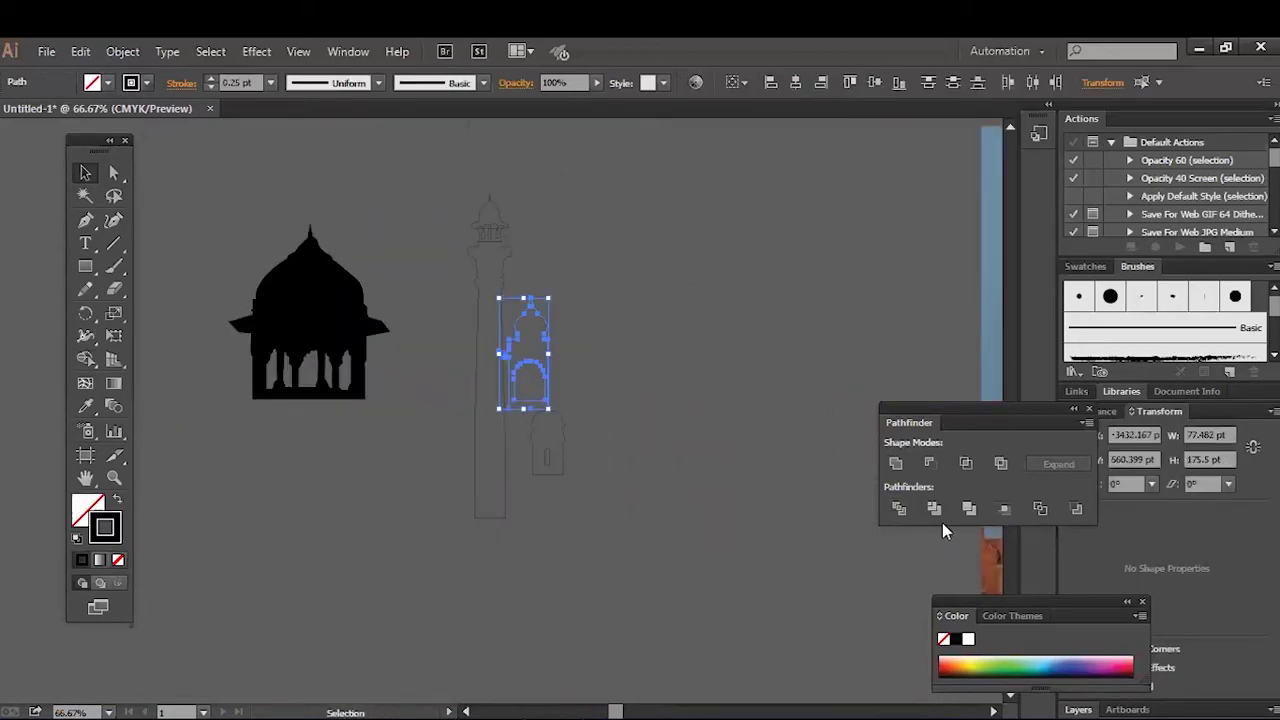
{"action": "right_click", "coordinate": [545, 372]}
{"action": "left_click", "coordinate": [600, 497]}
{"action": "left_click", "coordinate": [645, 360]}
{"action": "left_click", "coordinate": [492, 233]}
{"action": "left_click", "coordinate": [469, 329], "text": "shift"}
{"action": "key", "text": "shift+x"}
{"action": "left_click", "coordinate": [680, 374]}
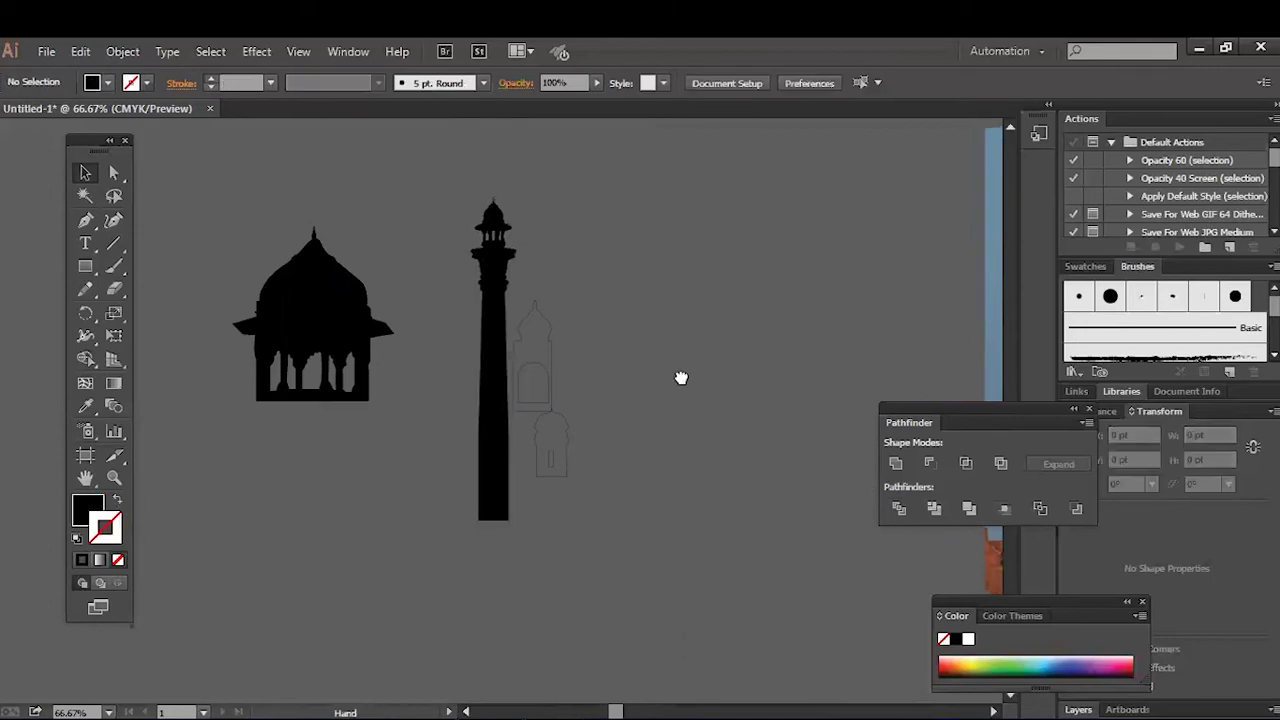
Step: Fill the small domed tower black and select the faint lower arch outline
{"action": "key", "text": "ctrl+plus"}
{"action": "left_click", "coordinate": [600, 362]}
{"action": "left_click", "coordinate": [118, 500]}
{"action": "left_click", "coordinate": [688, 493]}
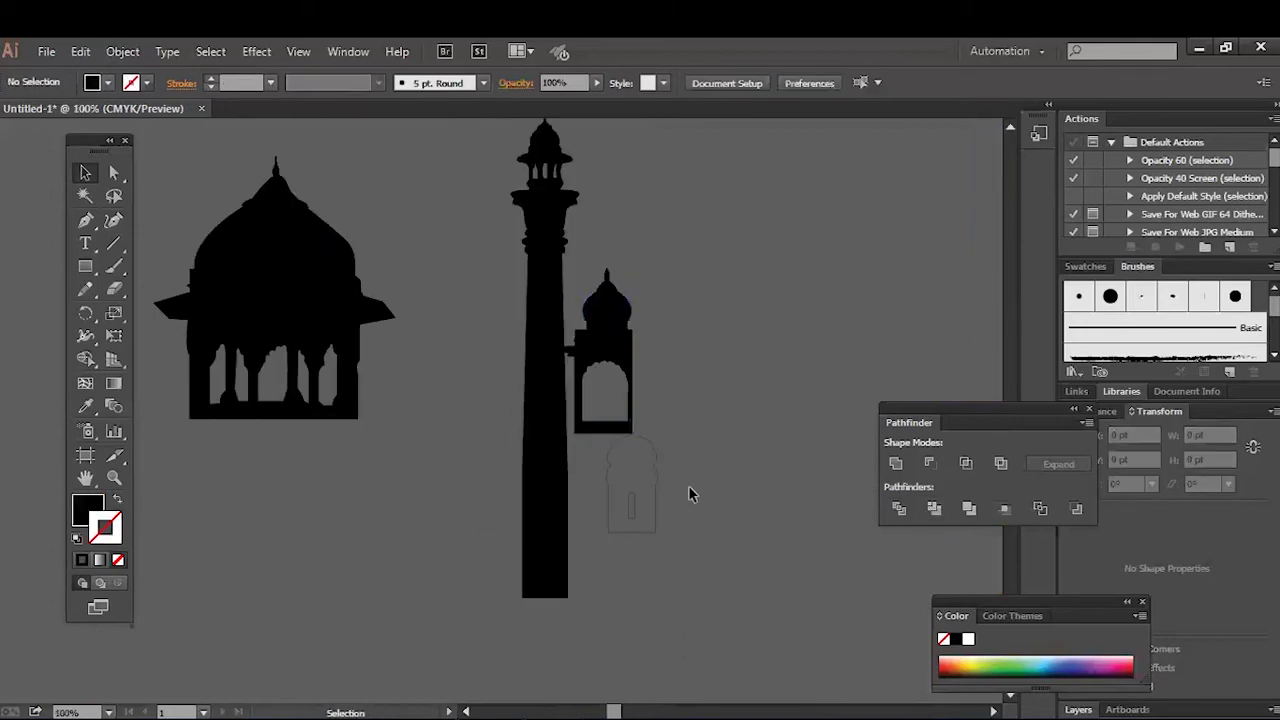
{"action": "left_click_drag", "start_coordinate": [643, 514], "coordinate": [650, 537]}
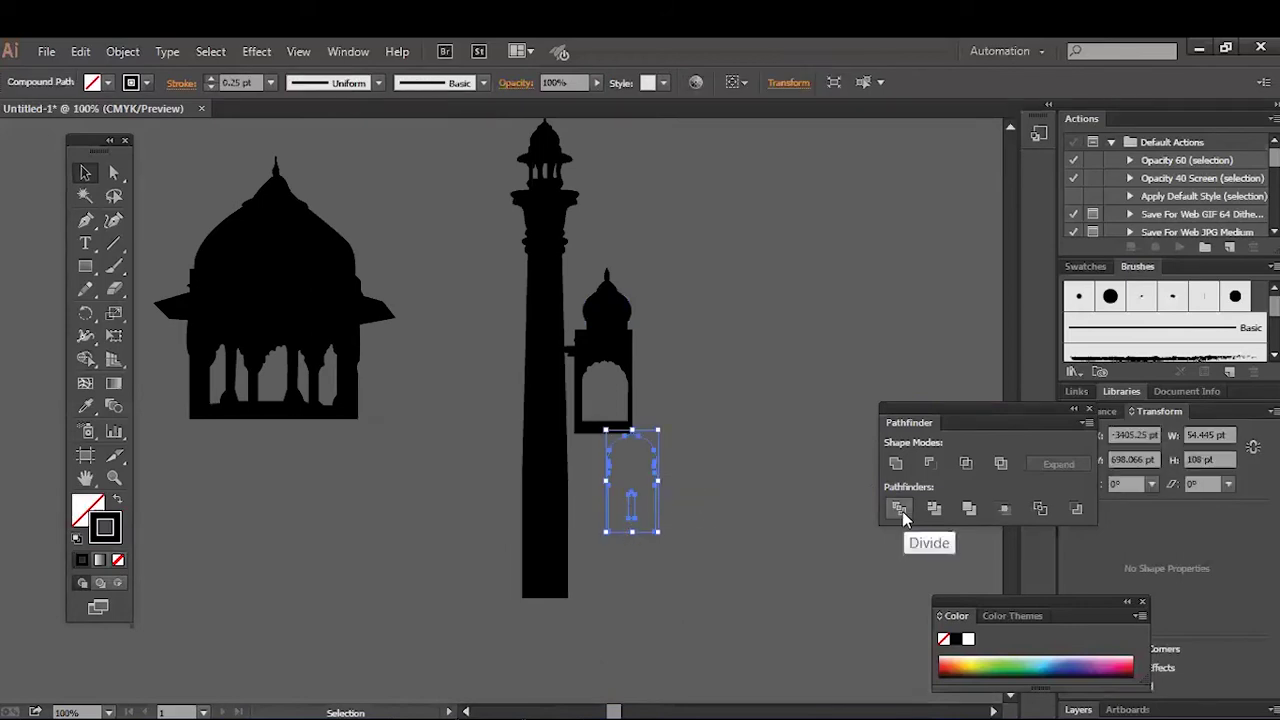
Step: Divide the arch outline into separate pieces, ungroup them and give the arch a black fill
{"action": "left_click", "coordinate": [902, 511]}
{"action": "right_click", "coordinate": [640, 490]}
{"action": "left_click", "coordinate": [680, 523]}
{"action": "right_click", "coordinate": [640, 500]}
{"action": "left_click", "coordinate": [645, 505]}
{"action": "key", "text": "shift+x"}
{"action": "left_click", "coordinate": [708, 515]}
Step: Copy the black arch to its left, then repeat the arch pair to the right
{"action": "mouse_move", "coordinate": [653, 491]}
{"action": "left_mouse_down"}
{"action": "mouse_move", "coordinate": [601, 491]}
{"action": "mouse_move", "coordinate": [440, 430]}
{"action": "left_mouse_up"}
{"action": "scroll", "coordinate": [614, 471], "scroll_direction": "right", "scroll_amount": 3}
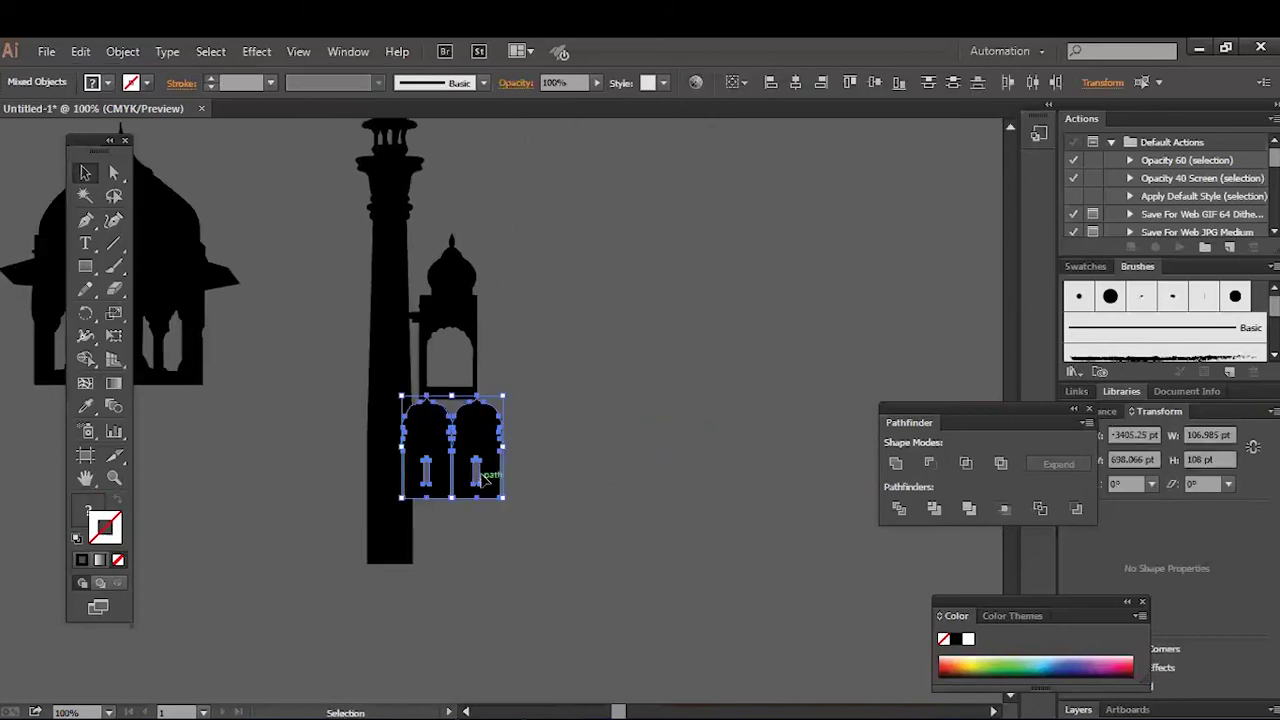
{"action": "left_click_drag", "start_coordinate": [490, 471], "coordinate": [586, 471]}
{"action": "key", "text": "ctrl+d"}
{"action": "key", "text": "ctrl+d"}
{"action": "key", "text": "ctrl+d"}
{"action": "key", "text": "ctrl+minus"}
{"action": "key", "text": "ctrl+minus"}
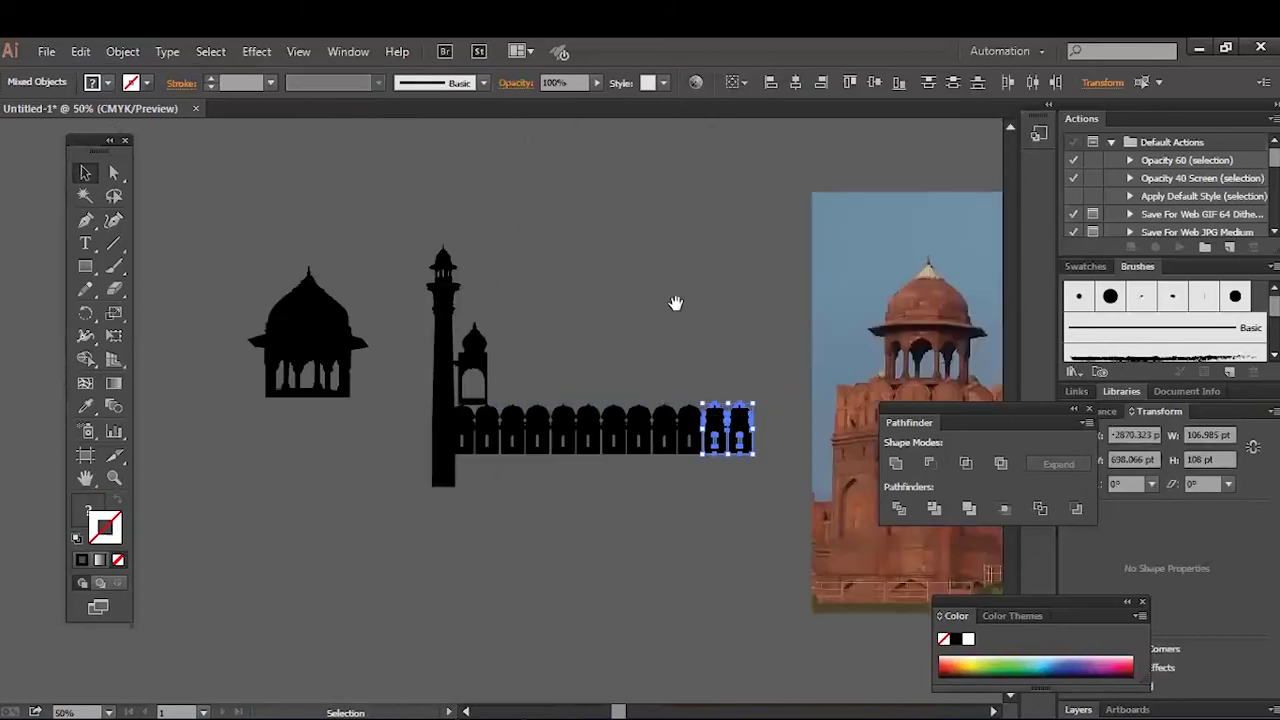
{"action": "scroll", "coordinate": [680, 360], "scroll_direction": "left", "scroll_amount": 3}
{"action": "key", "text": "v"}
{"action": "key", "text": "ctrl+a"}
{"action": "left_click", "coordinate": [630, 405]}
Step: Fill the wall left of the minaret with repeated arch copies
{"action": "scroll", "coordinate": [597, 393], "scroll_direction": "right", "scroll_amount": 4}
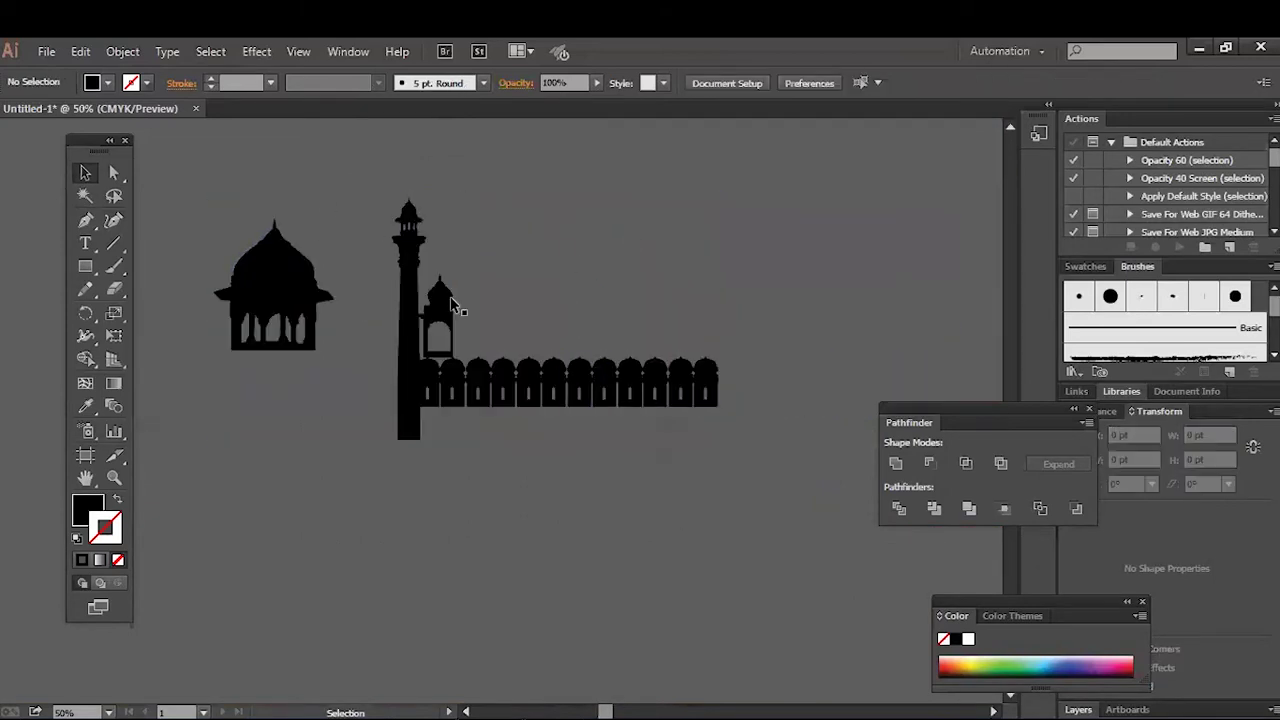
{"action": "mouse_move", "coordinate": [705, 385]}
{"action": "left_mouse_down"}
{"action": "mouse_move", "coordinate": [218, 385]}
{"action": "mouse_move", "coordinate": [251, 391]}
{"action": "left_mouse_up"}
{"action": "left_click", "coordinate": [249, 391]}
{"action": "key", "text": "ctrl+d"}
{"action": "key", "text": "ctrl+d"}
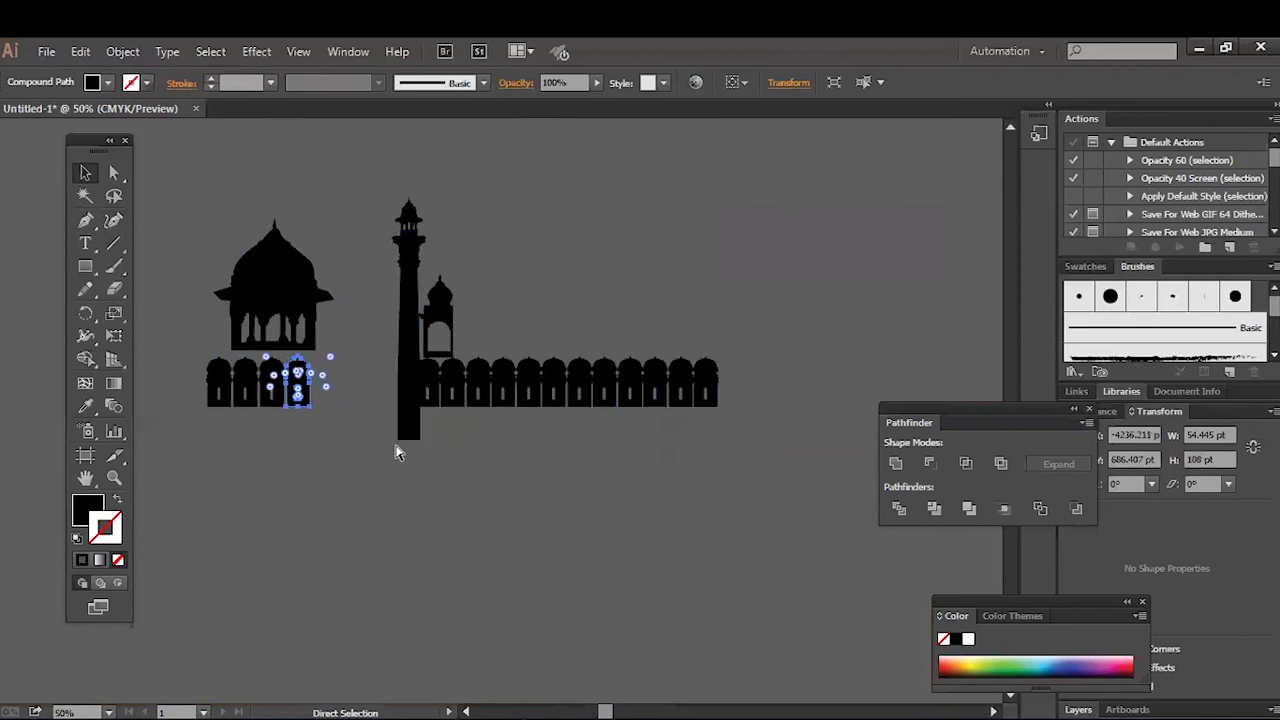
{"action": "key", "text": "ctrl+d"}
{"action": "key", "text": "ctrl+d"}
{"action": "key", "text": "ctrl+d"}
{"action": "left_click", "coordinate": [397, 457]}
{"action": "key", "text": "v"}
{"action": "left_click_drag", "start_coordinate": [391, 434], "coordinate": [202, 372]}
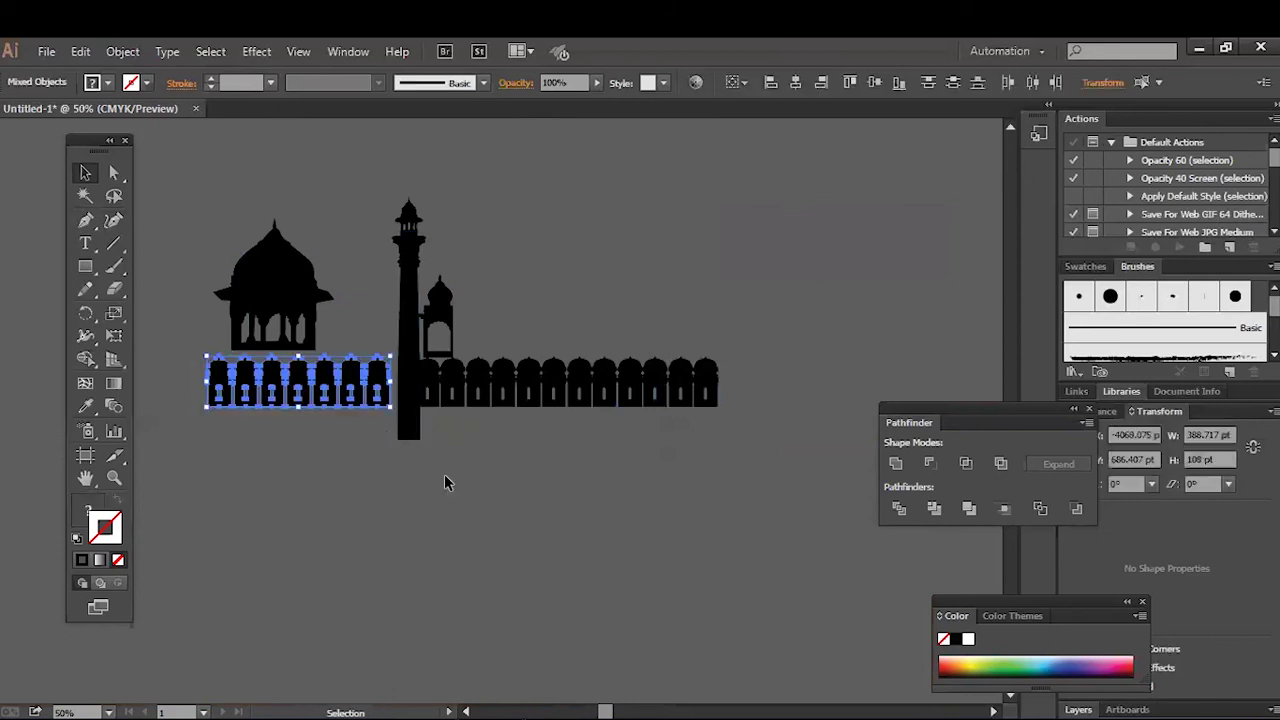
{"action": "left_click", "coordinate": [440, 476]}
Step: Shift the domed pavilion onto the wall and add a mirrored copy beside the small domed tower
{"action": "left_click_drag", "start_coordinate": [302, 271], "coordinate": [340, 278]}
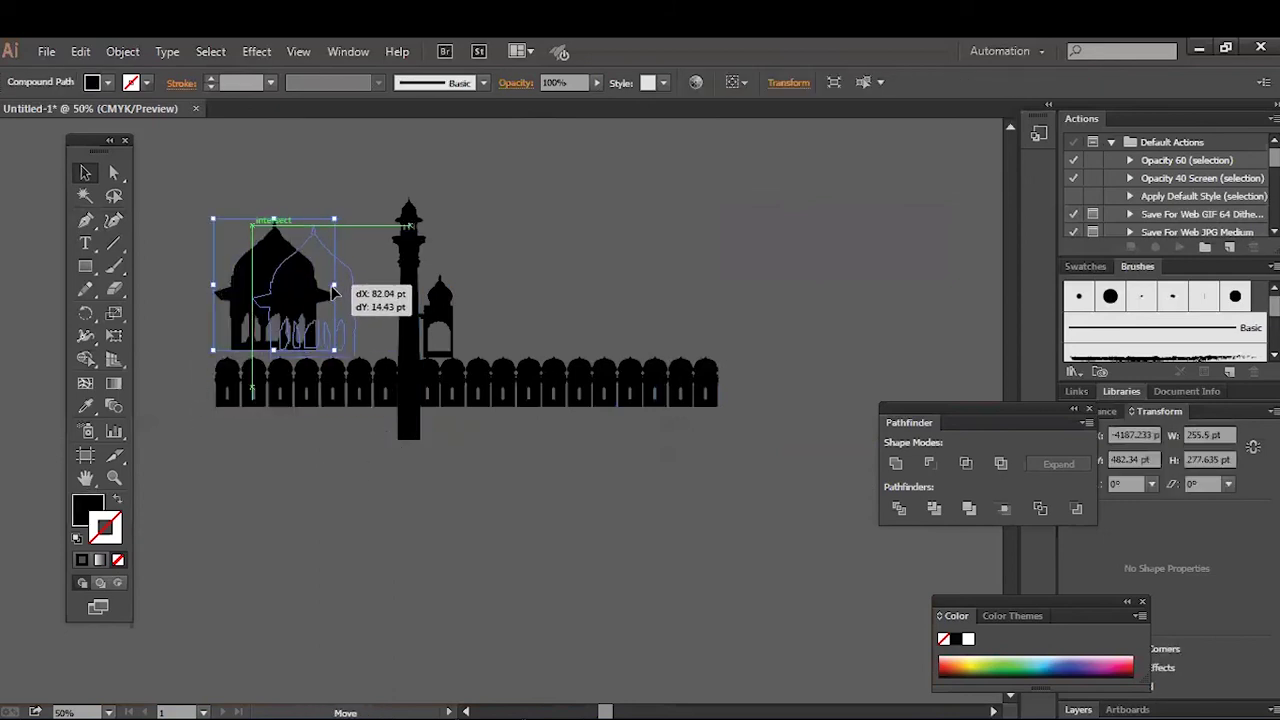
{"action": "left_click", "coordinate": [600, 271]}
{"action": "left_click", "coordinate": [440, 318]}
{"action": "key", "text": "ctrl+plus"}
{"action": "key", "text": "ctrl+plus"}
{"action": "key", "text": "ctrl+plus"}
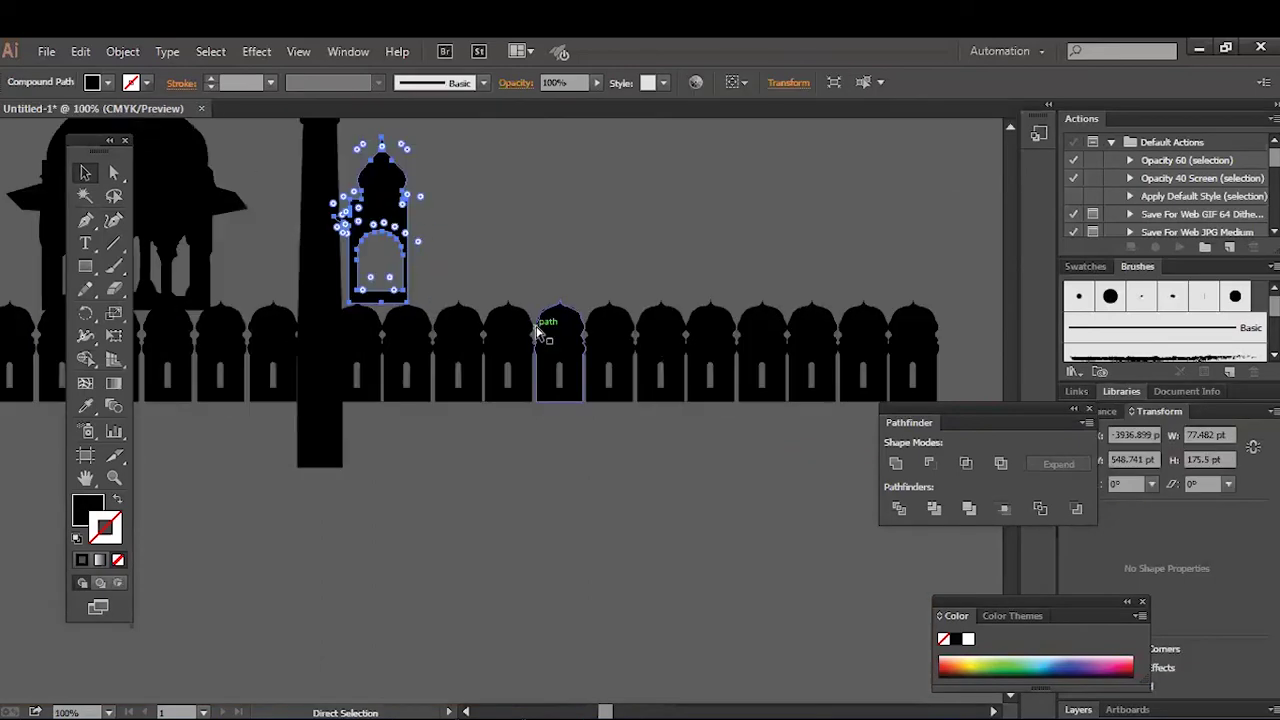
{"action": "left_click_drag", "start_coordinate": [420, 436], "coordinate": [524, 442]}
{"action": "right_click", "coordinate": [518, 442]}
{"action": "left_click", "coordinate": [850, 497]}
{"action": "key", "text": "Return"}
{"action": "left_click", "coordinate": [698, 420]}
{"action": "left_click", "coordinate": [468, 380]}
{"action": "key", "text": "Right"}
{"action": "key", "text": "Right"}
{"action": "key", "text": "Right"}
{"action": "key", "text": "Right"}
{"action": "key", "text": "Right"}
{"action": "key", "text": "Right"}
{"action": "key", "text": "Left"}
{"action": "key", "text": "Left"}
{"action": "key", "text": "Left"}
{"action": "key", "text": "Left"}
Step: Repeat the small tower pair to the right to extend the domed gallery
{"action": "left_click", "coordinate": [395, 420], "text": "shift"}
{"action": "mouse_move", "coordinate": [480, 445]}
{"action": "left_mouse_down"}
{"action": "mouse_move", "coordinate": [352, 385]}
{"action": "mouse_move", "coordinate": [514, 446]}
{"action": "left_mouse_up"}
{"action": "key", "text": "ctrl+d"}
{"action": "key", "text": "ctrl+d"}
{"action": "key", "text": "ctrl+d"}
{"action": "key", "text": "ctrl+minus"}
{"action": "key", "text": "ctrl+minus"}
{"action": "left_click", "coordinate": [805, 335]}
Step: Copy the left minaret and the left pavilion to the right end of the fort
{"action": "left_click", "coordinate": [362, 392]}
{"action": "left_click_drag", "start_coordinate": [360, 445], "coordinate": [789, 434]}
{"action": "left_click", "coordinate": [777, 320]}
{"action": "left_click", "coordinate": [772, 352]}
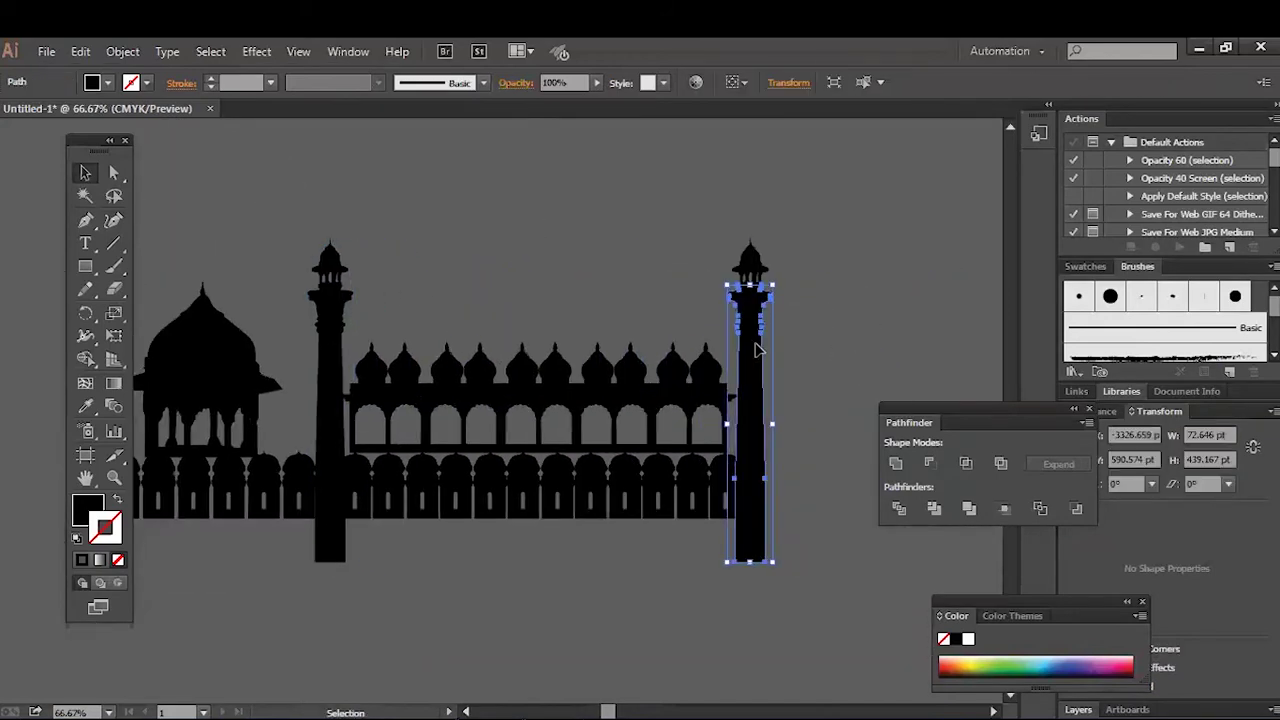
{"action": "key", "text": "ctrl+minus"}
{"action": "left_click", "coordinate": [255, 400]}
{"action": "mouse_move", "coordinate": [240, 408]}
{"action": "left_mouse_down"}
{"action": "mouse_move", "coordinate": [800, 408]}
{"action": "mouse_move", "coordinate": [787, 410]}
{"action": "left_mouse_up"}
{"action": "left_click", "coordinate": [177, 197]}
{"action": "left_click", "coordinate": [265, 330]}
Step: Select all the artwork and fill it white (#FFFFFF)
{"action": "key", "text": "ctrl+a"}
{"action": "double_click", "coordinate": [98, 515]}
{"action": "type", "text": "ffffff"}
{"action": "key", "text": "Return"}
{"action": "left_click", "coordinate": [777, 186]}
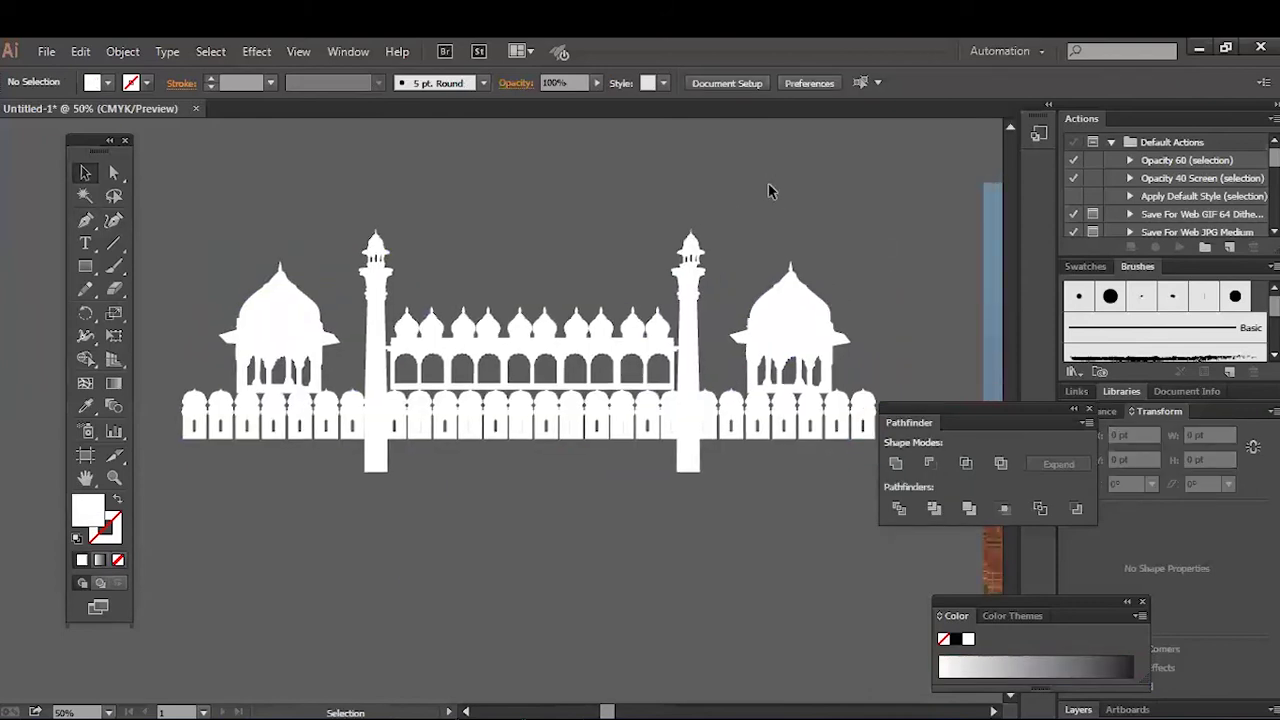
Step: Draw a rectangular wall block under the left fence
{"action": "scroll", "coordinate": [588, 482], "scroll_direction": "down", "scroll_amount": 1}
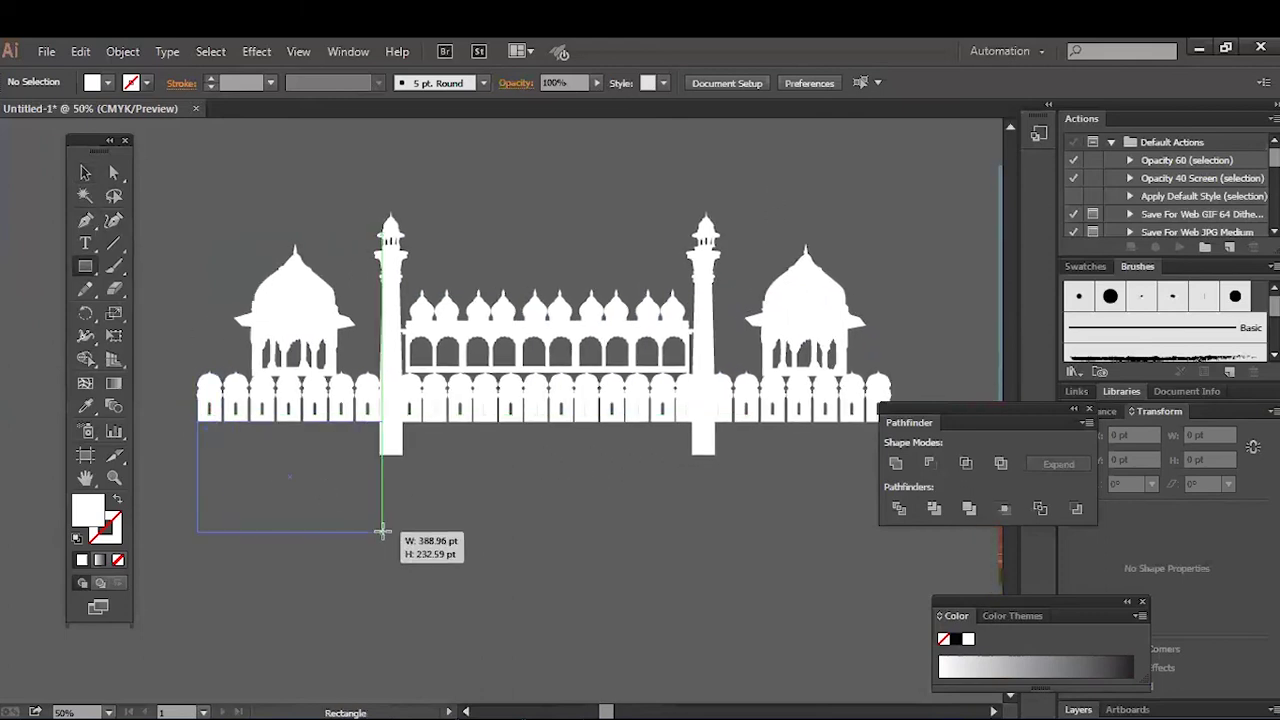
{"action": "left_click_drag", "start_coordinate": [196, 420], "coordinate": [383, 590]}
{"action": "scroll", "coordinate": [5, 245], "scroll_direction": "down", "scroll_amount": 3}
{"action": "key", "text": "v"}
{"action": "left_click", "coordinate": [427, 385]}
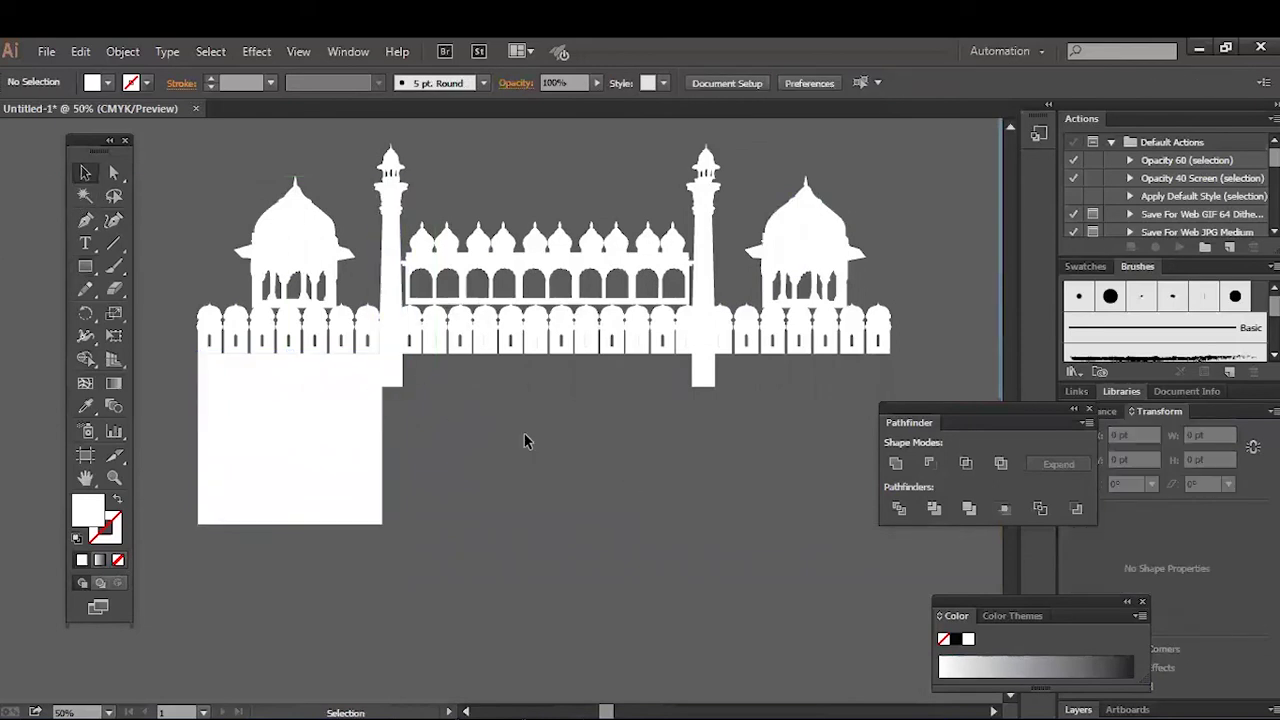
Step: Fill the left tower, fence and wall with a yellow-green swatch
{"action": "left_click_drag", "start_coordinate": [217, 180], "coordinate": [365, 488]}
{"action": "double_click", "coordinate": [88, 511]}
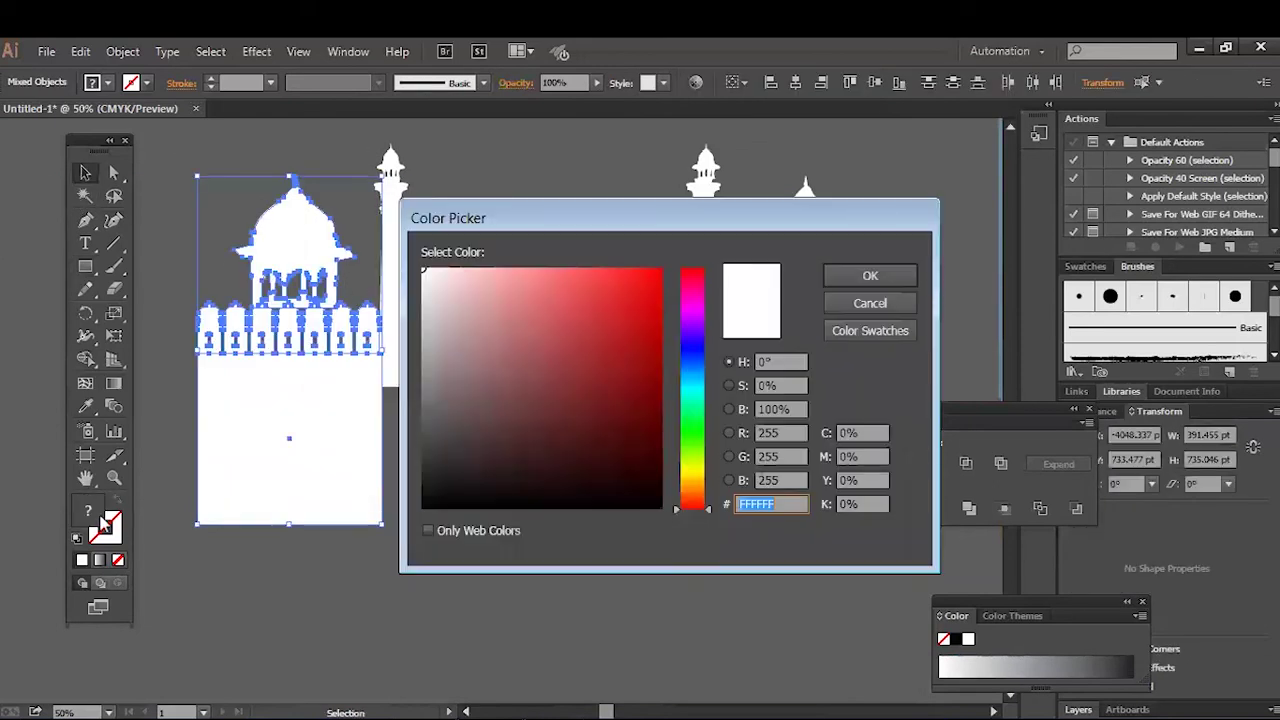
{"action": "left_click_drag", "start_coordinate": [697, 478], "coordinate": [697, 443]}
{"action": "left_click", "coordinate": [651, 286]}
{"action": "left_click", "coordinate": [870, 275]}
{"action": "left_click", "coordinate": [107, 82]}
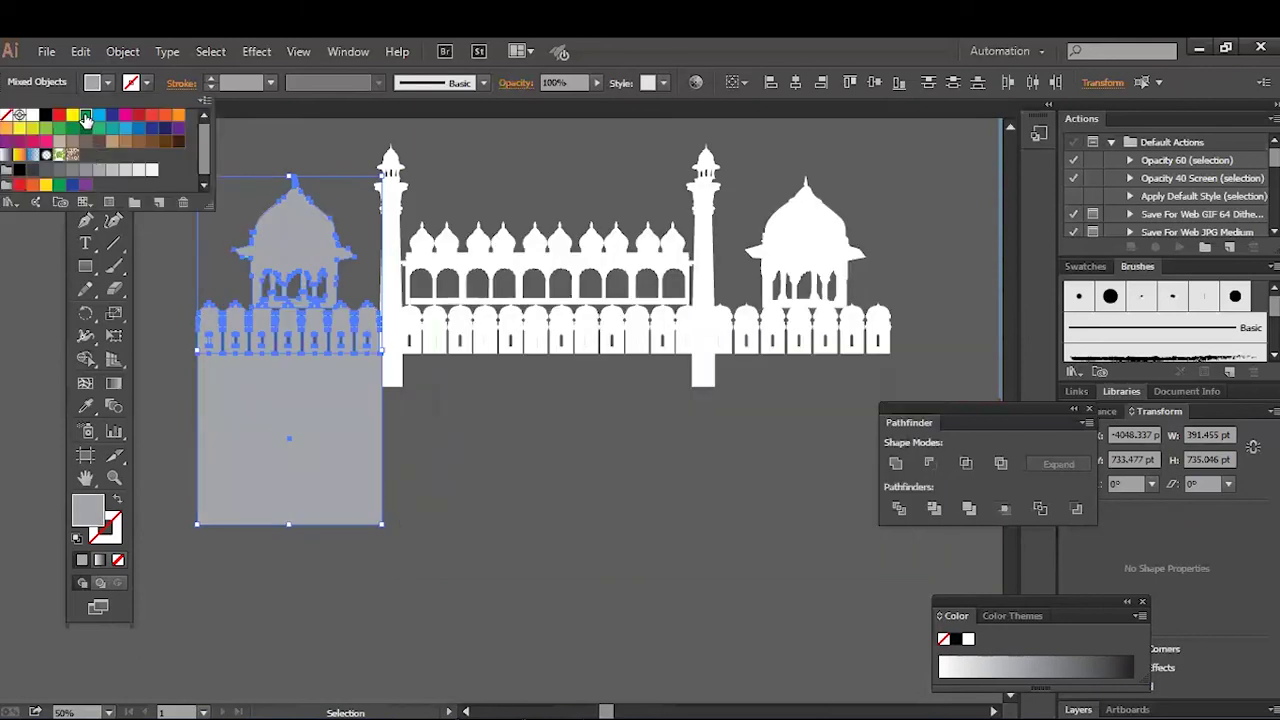
{"action": "left_click", "coordinate": [57, 178]}
{"action": "left_click", "coordinate": [544, 490]}
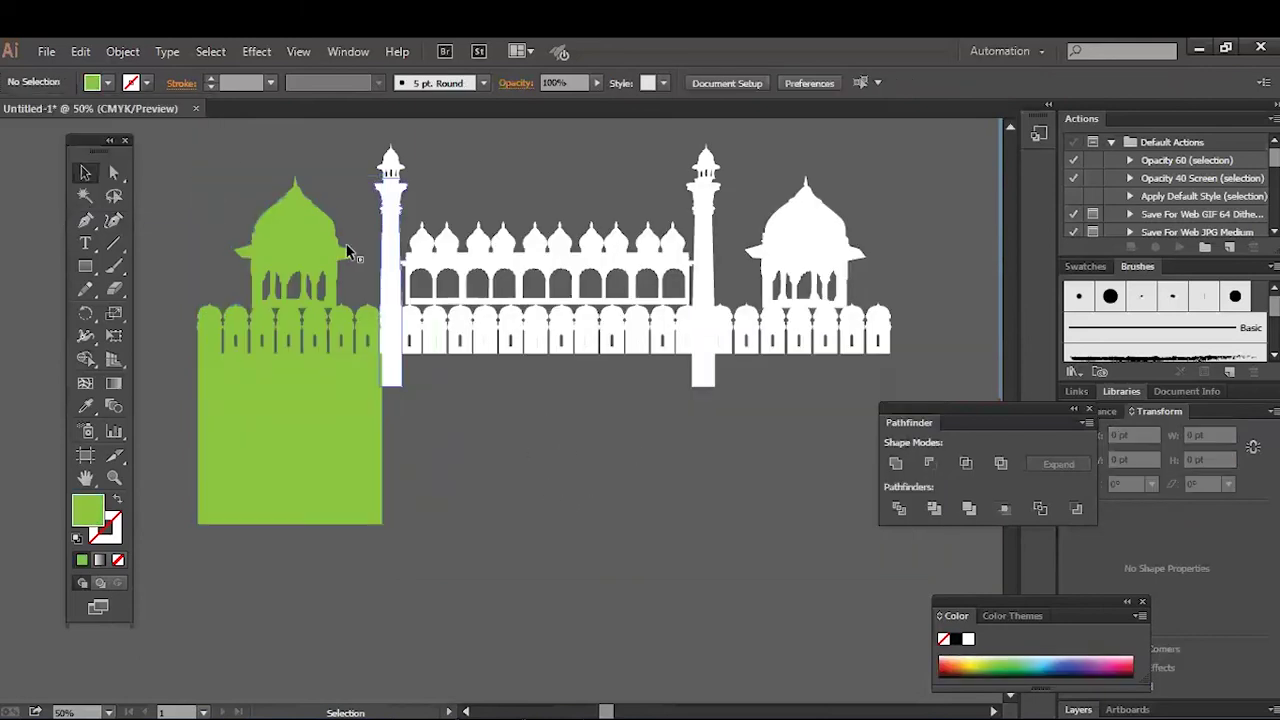
Step: Apply the green fill to the right dome and fence, and copy the wall beneath it
{"action": "left_click_drag", "start_coordinate": [728, 402], "coordinate": [726, 330]}
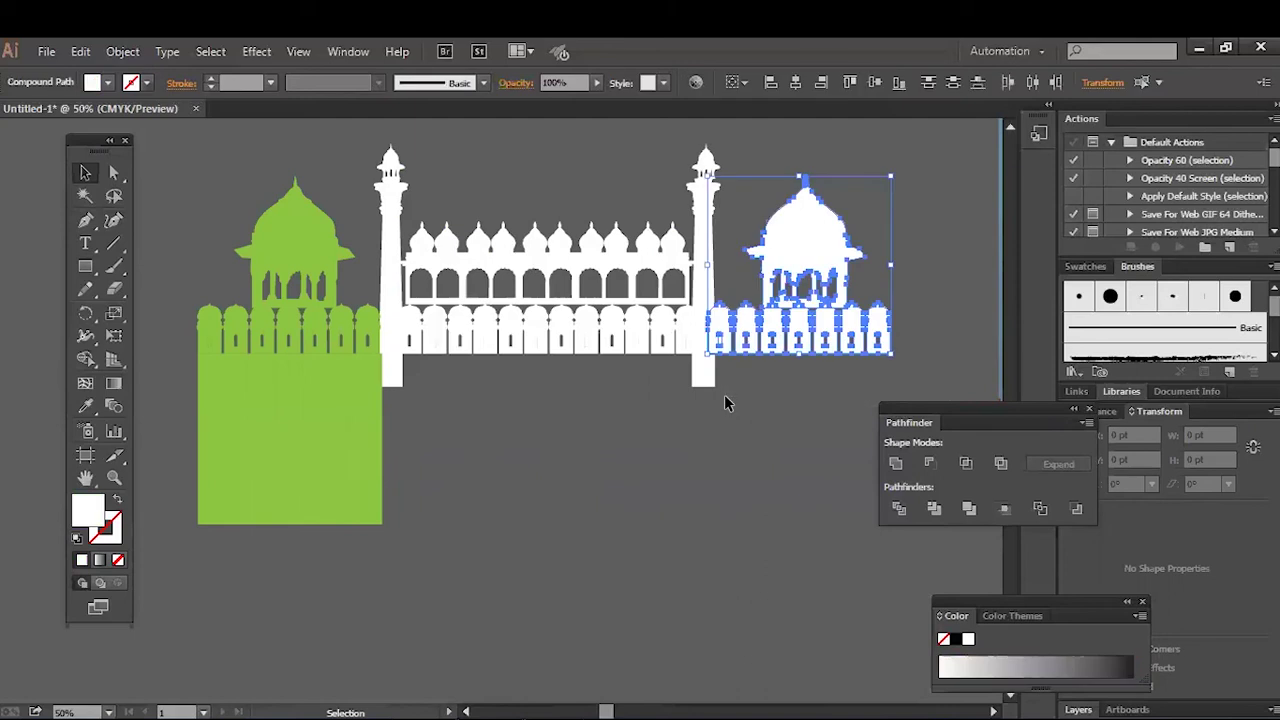
{"action": "key", "text": "i"}
{"action": "left_click", "coordinate": [288, 429]}
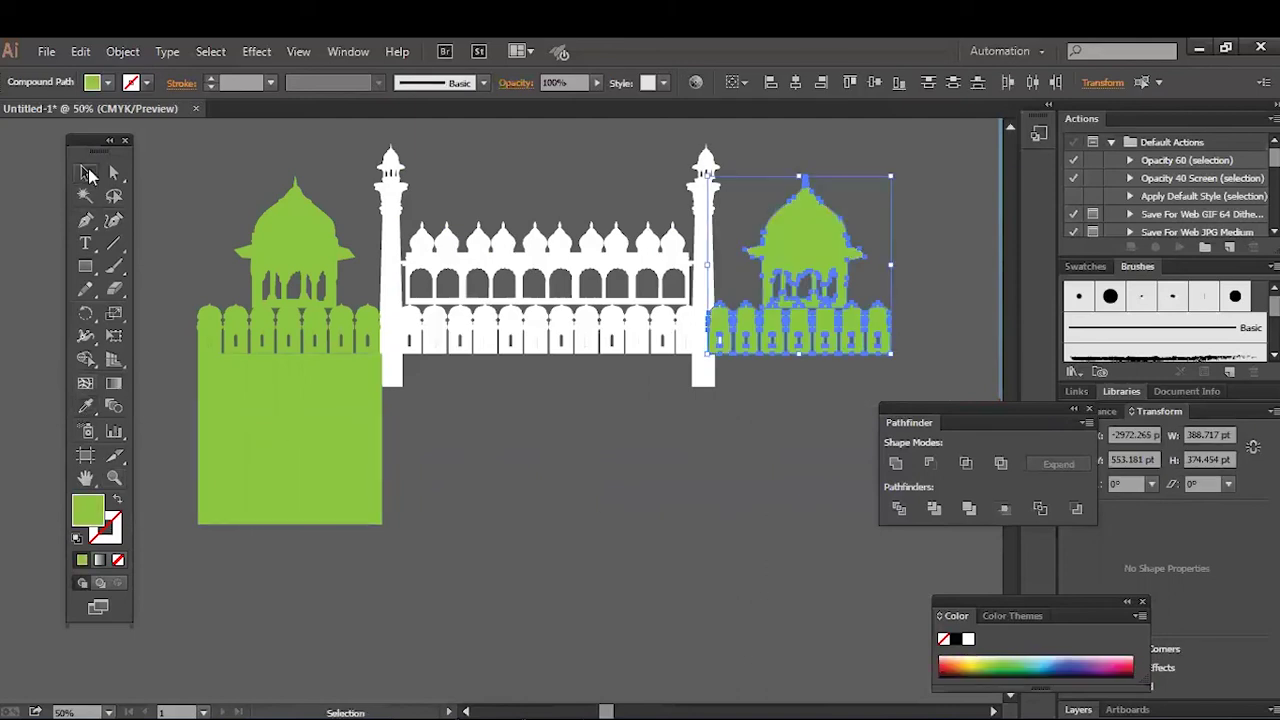
{"action": "left_click", "coordinate": [88, 174]}
{"action": "left_click_drag", "start_coordinate": [353, 455], "coordinate": [845, 492]}
{"action": "left_click", "coordinate": [616, 523]}
Step: Recolour the left tower, fence and wall orange, including the leftover fence piece
{"action": "left_click_drag", "start_coordinate": [321, 533], "coordinate": [250, 300]}
{"action": "left_click", "coordinate": [107, 82]}
{"action": "left_click", "coordinate": [33, 187]}
{"action": "left_click", "coordinate": [355, 325]}
{"action": "key", "text": "i"}
{"action": "left_click", "coordinate": [290, 430]}
{"action": "left_click", "coordinate": [84, 174]}
Step: Copy the orange wall into the middle gap, stretch it to fit and fill it white
{"action": "left_click_drag", "start_coordinate": [305, 455], "coordinate": [487, 486]}
{"action": "left_click_drag", "start_coordinate": [565, 467], "coordinate": [708, 438]}
{"action": "double_click", "coordinate": [88, 510]}
{"action": "left_click", "coordinate": [417, 266]}
{"action": "left_click", "coordinate": [869, 274]}
{"action": "left_click", "coordinate": [922, 200]}
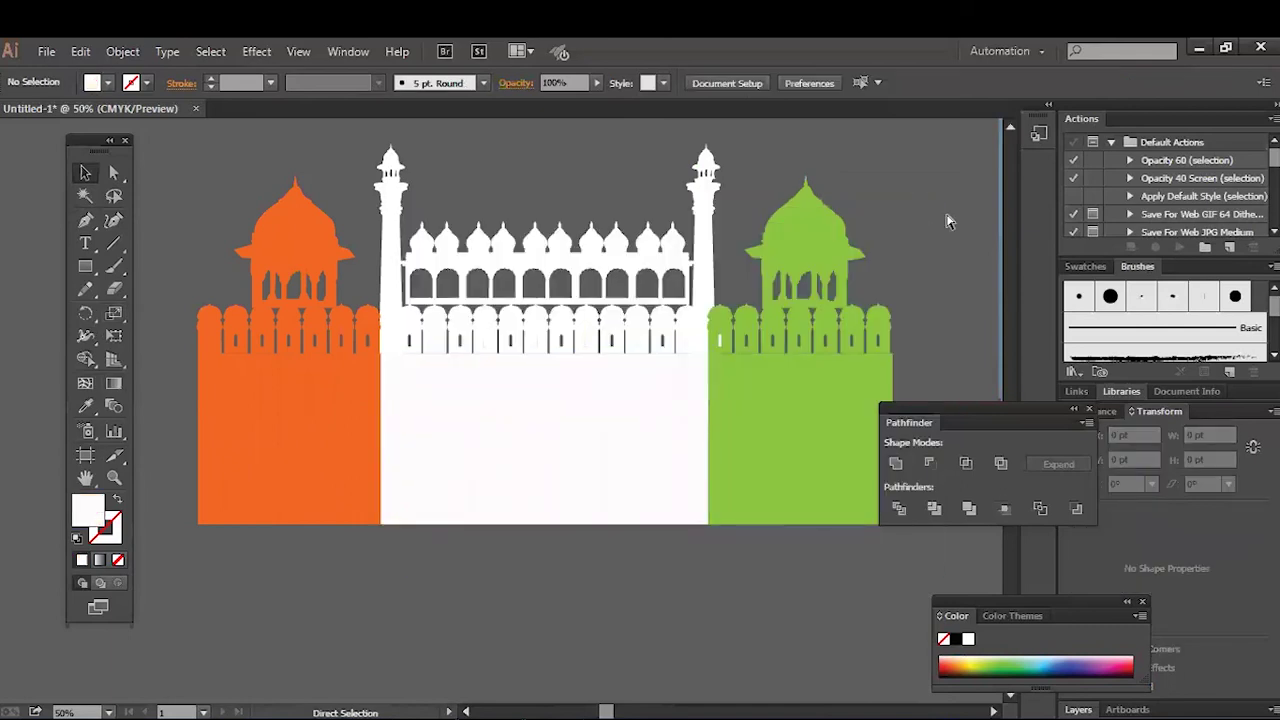
{"action": "left_click", "coordinate": [766, 497]}
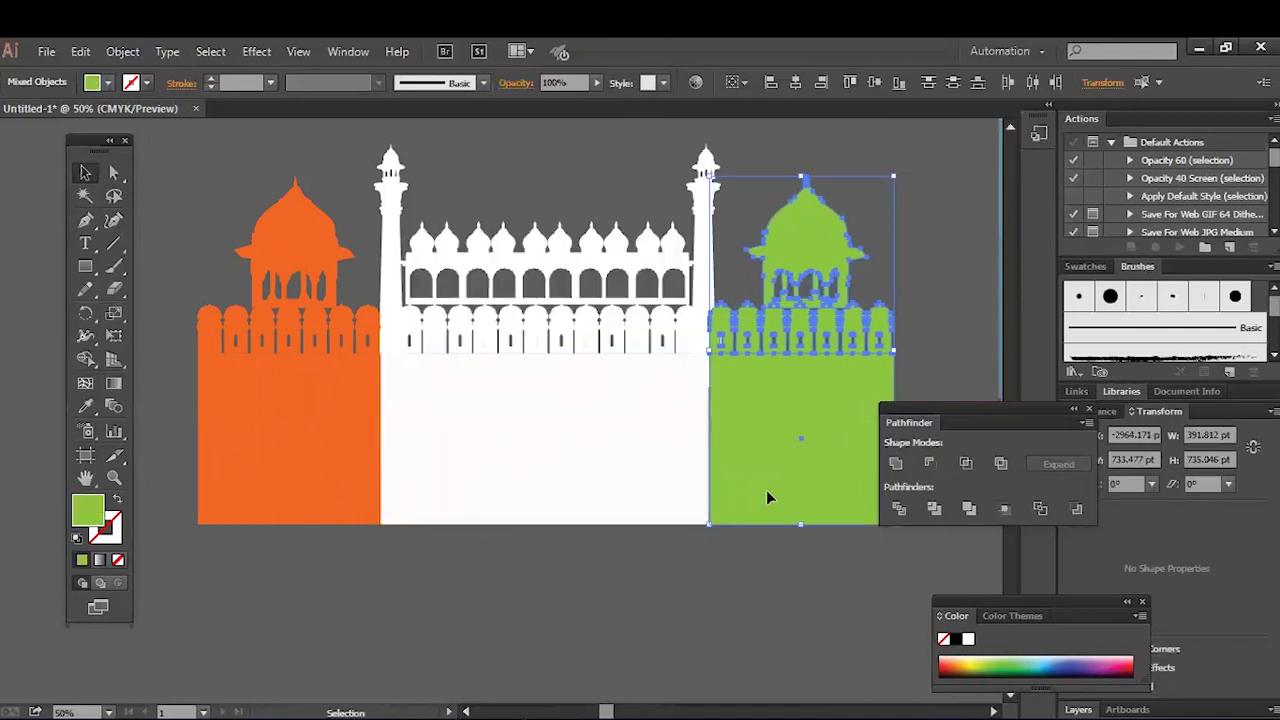
Step: At 100% zoom, duplicate the left minaret toward the right side
{"action": "left_click", "coordinate": [935, 242]}
{"action": "left_click", "coordinate": [811, 253]}
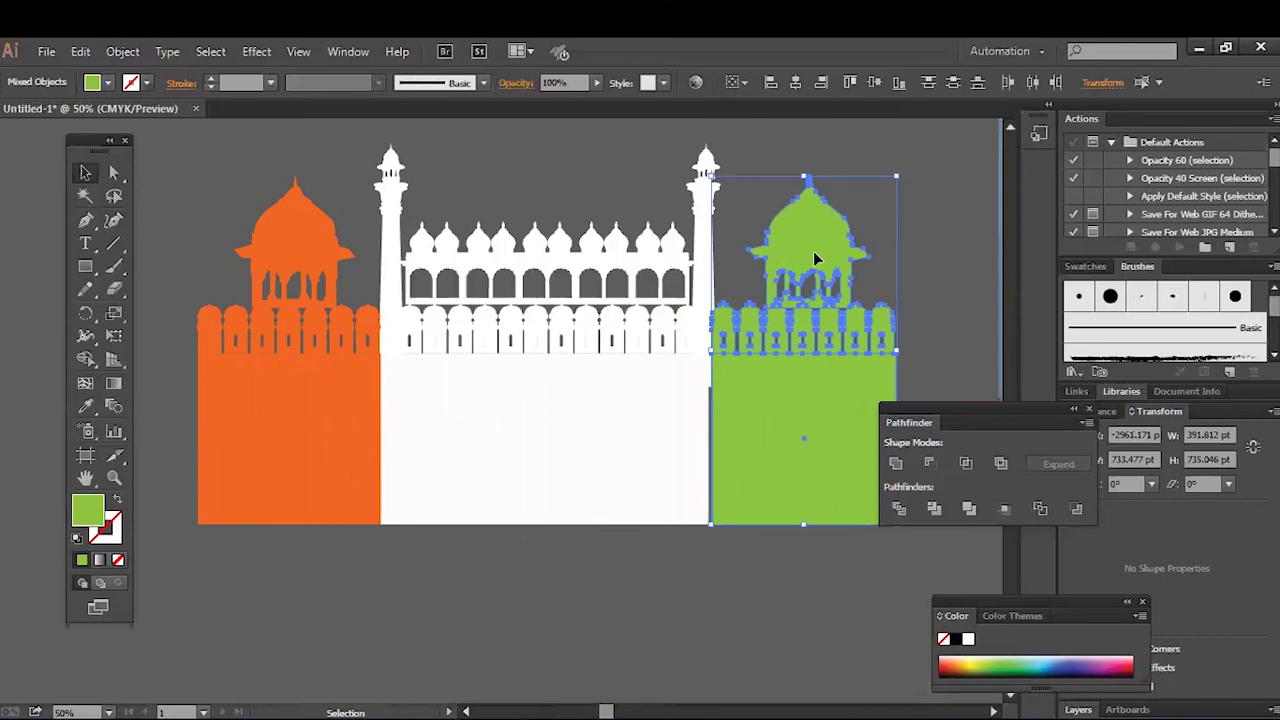
{"action": "left_click", "coordinate": [702, 190]}
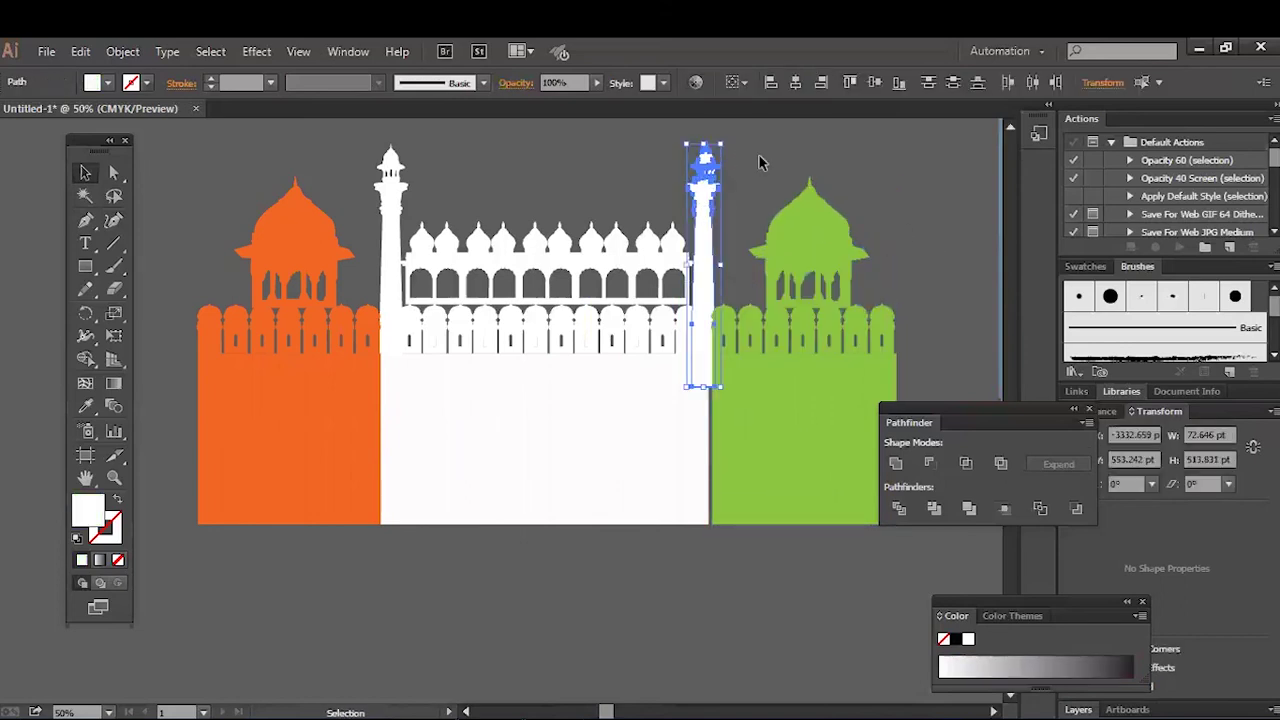
{"action": "left_click", "coordinate": [757, 186]}
{"action": "key", "text": "ctrl+1"}
{"action": "left_click_drag", "start_coordinate": [787, 385], "coordinate": [831, 371]}
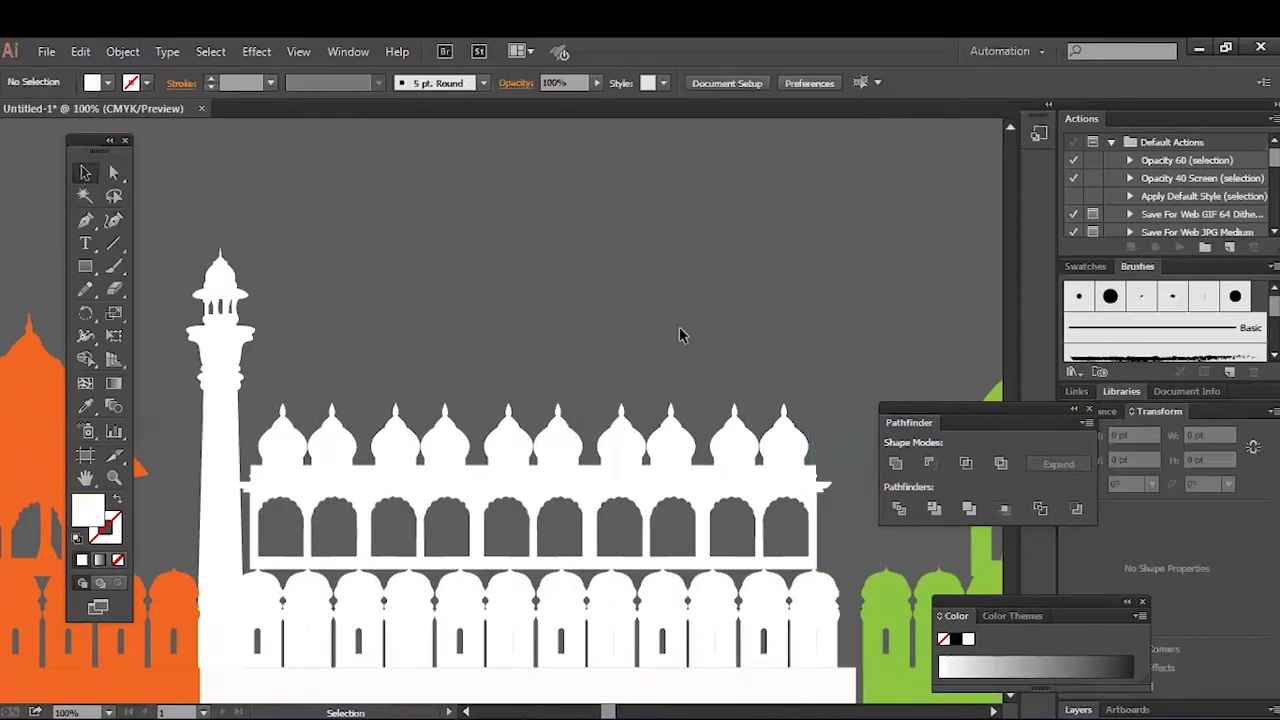
{"action": "left_click_drag", "start_coordinate": [683, 334], "coordinate": [826, 334]}
{"action": "left_click", "coordinate": [393, 327]}
{"action": "key", "text": "v"}
{"action": "left_click_drag", "start_coordinate": [393, 327], "coordinate": [268, 257]}
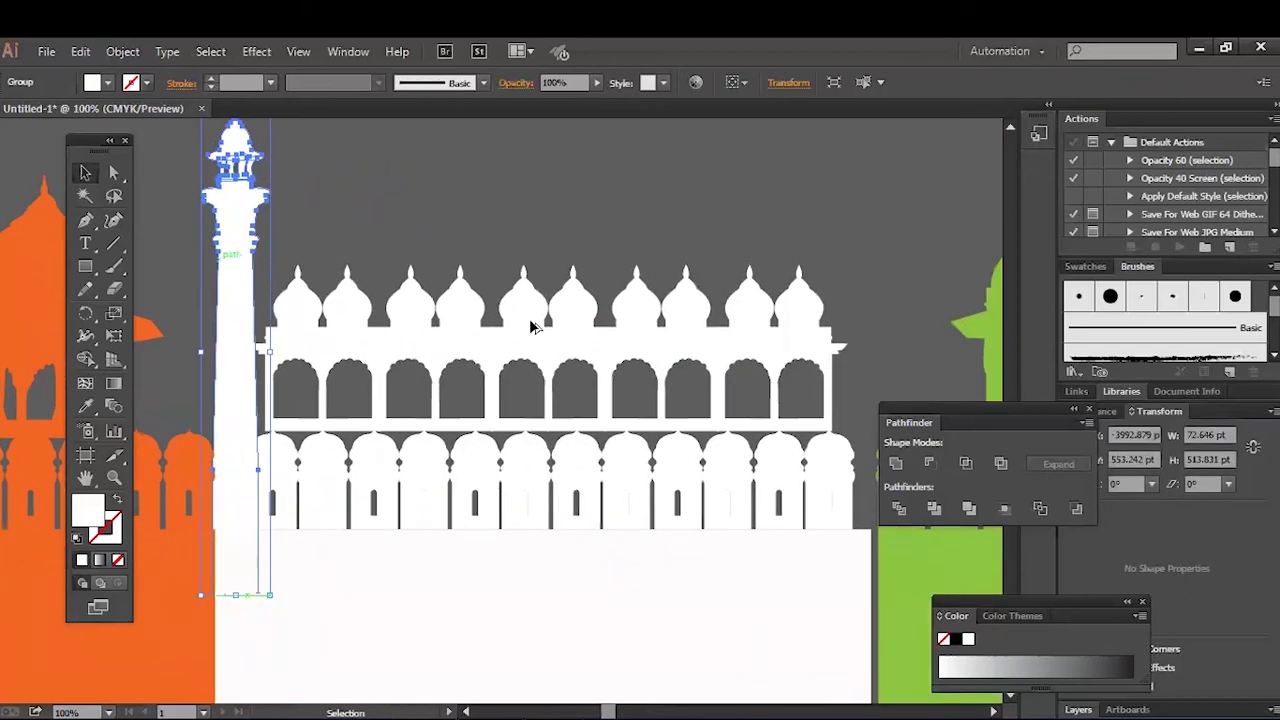
{"action": "left_click_drag", "start_coordinate": [235, 350], "coordinate": [843, 350]}
{"action": "left_click", "coordinate": [930, 200]}
Step: Move the stray arch piece to the white wall's edge and nudge the green section flush against it
{"action": "mouse_move", "coordinate": [1016, 276]}
{"action": "left_mouse_down"}
{"action": "mouse_move", "coordinate": [728, 156]}
{"action": "mouse_move", "coordinate": [1010, 437]}
{"action": "left_mouse_up"}
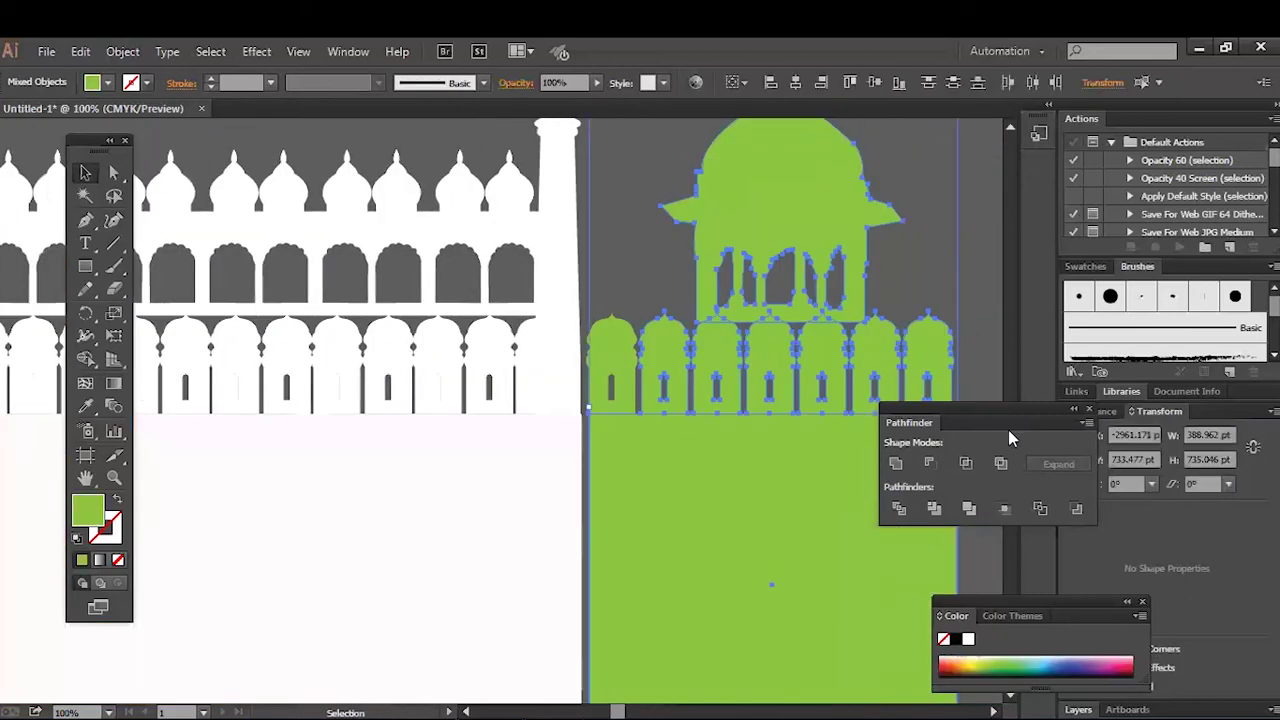
{"action": "left_click_drag", "start_coordinate": [694, 366], "coordinate": [603, 368]}
{"action": "key", "text": "ctrl+minus"}
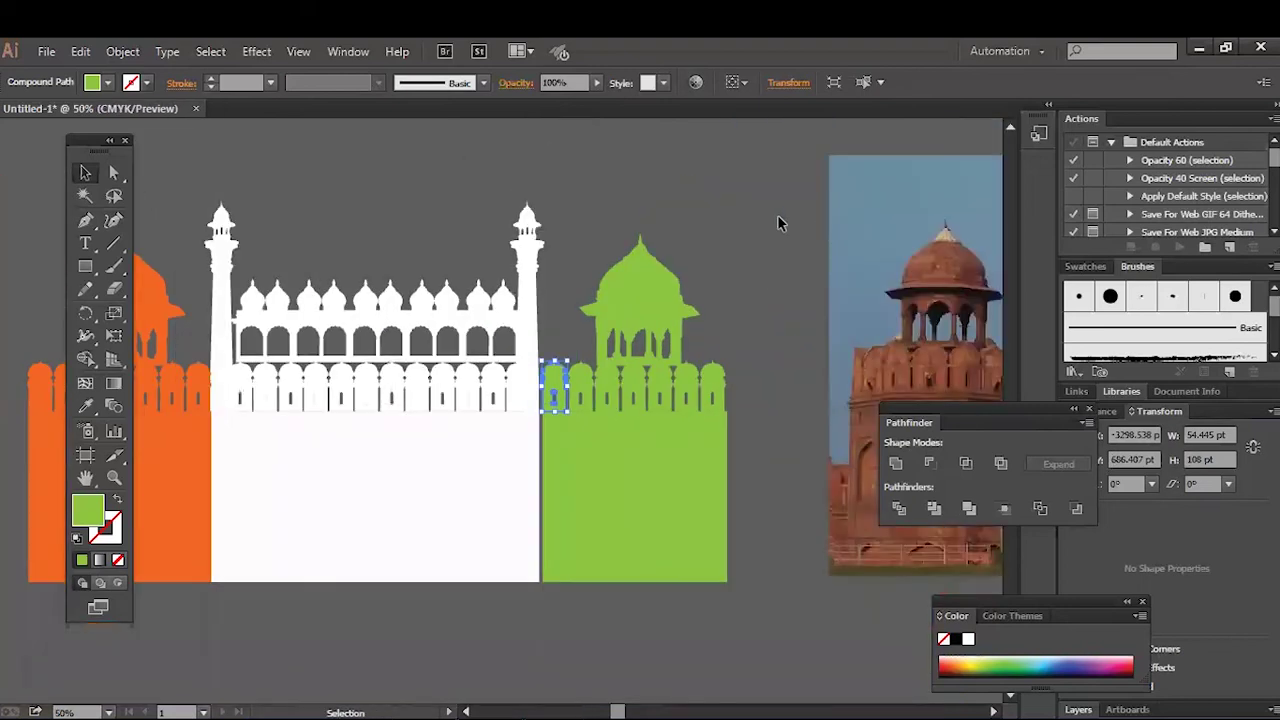
{"action": "left_click", "coordinate": [668, 414]}
{"action": "left_click_drag", "start_coordinate": [638, 374], "coordinate": [632, 380]}
{"action": "left_click", "coordinate": [736, 342]}
{"action": "left_click_drag", "start_coordinate": [700, 350], "coordinate": [668, 306]}
{"action": "left_click", "coordinate": [800, 280]}
{"action": "left_click_drag", "start_coordinate": [671, 586], "coordinate": [857, 508]}
{"action": "left_click", "coordinate": [302, 448]}
{"action": "key", "text": "ctrl+minus"}
{"action": "left_click", "coordinate": [633, 538]}
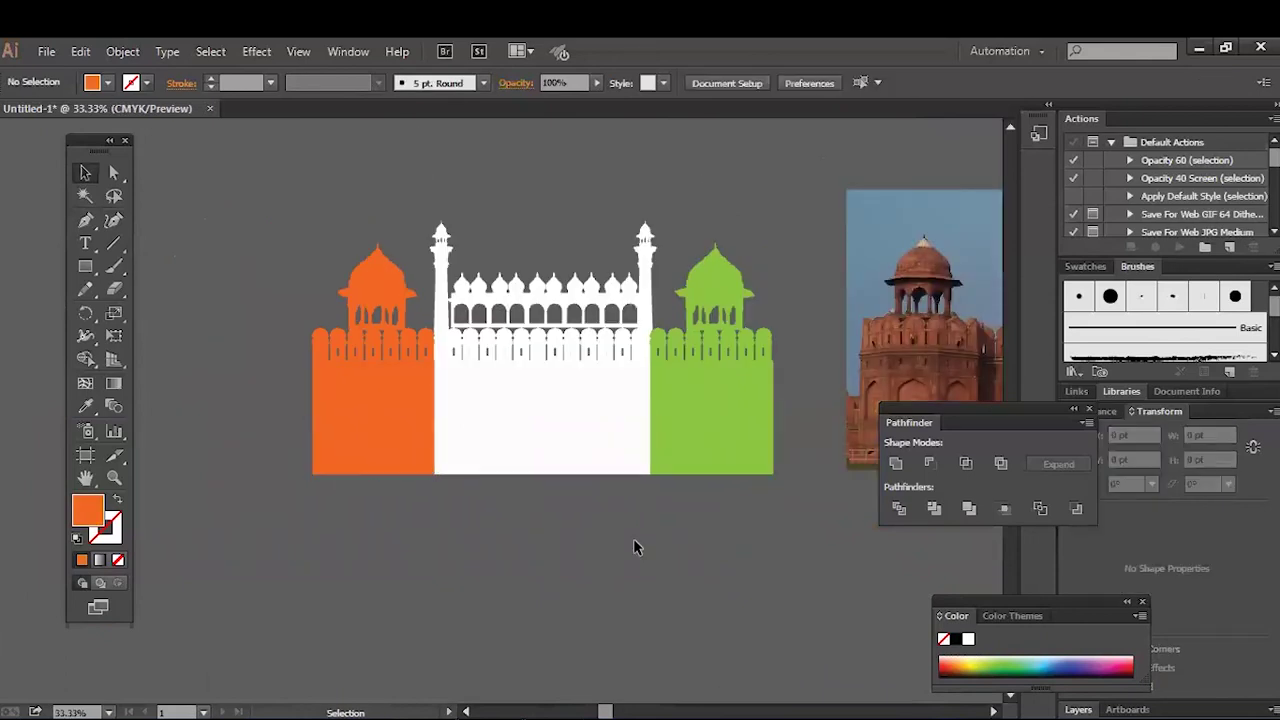
Step: Stretch the white middle wall downward and pull its bottom corners outward into a trapezoid
{"action": "left_click", "coordinate": [586, 446]}
{"action": "key", "text": "ctrl+minus"}
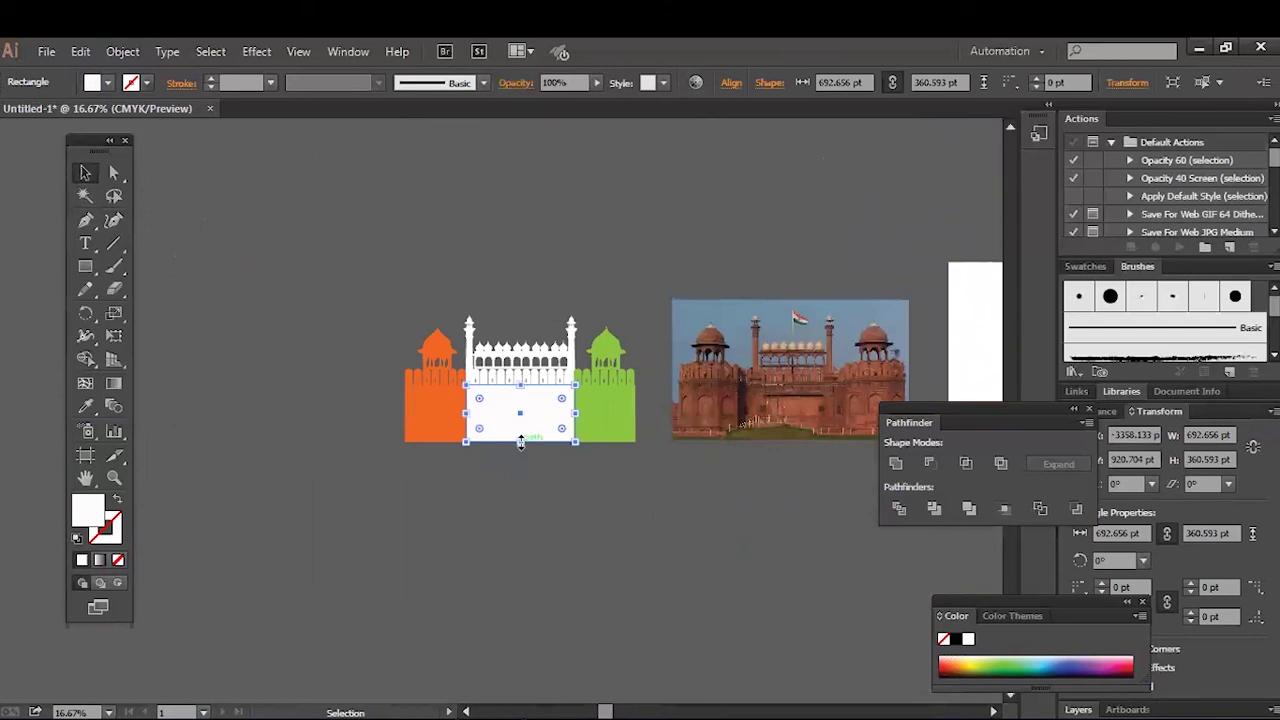
{"action": "left_click_drag", "start_coordinate": [520, 442], "coordinate": [520, 507]}
{"action": "key", "text": "a"}
{"action": "left_click", "coordinate": [575, 507]}
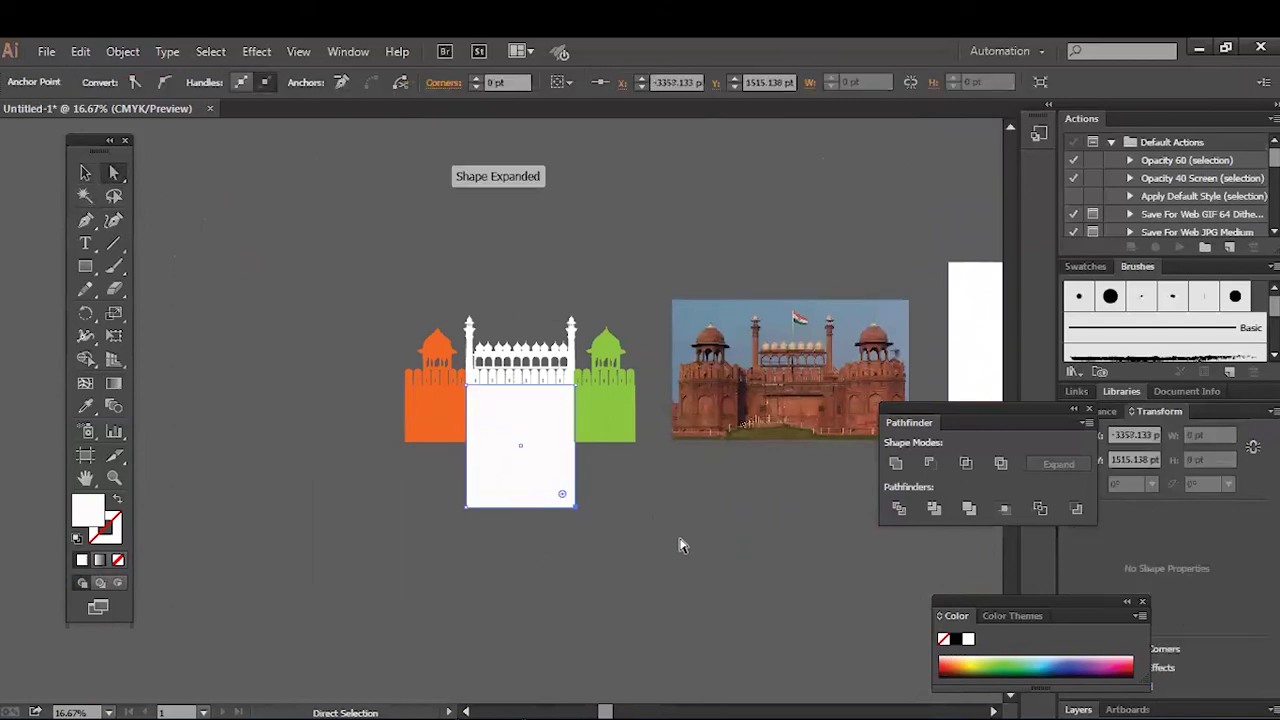
{"action": "left_click_drag", "start_coordinate": [578, 507], "coordinate": [610, 507]}
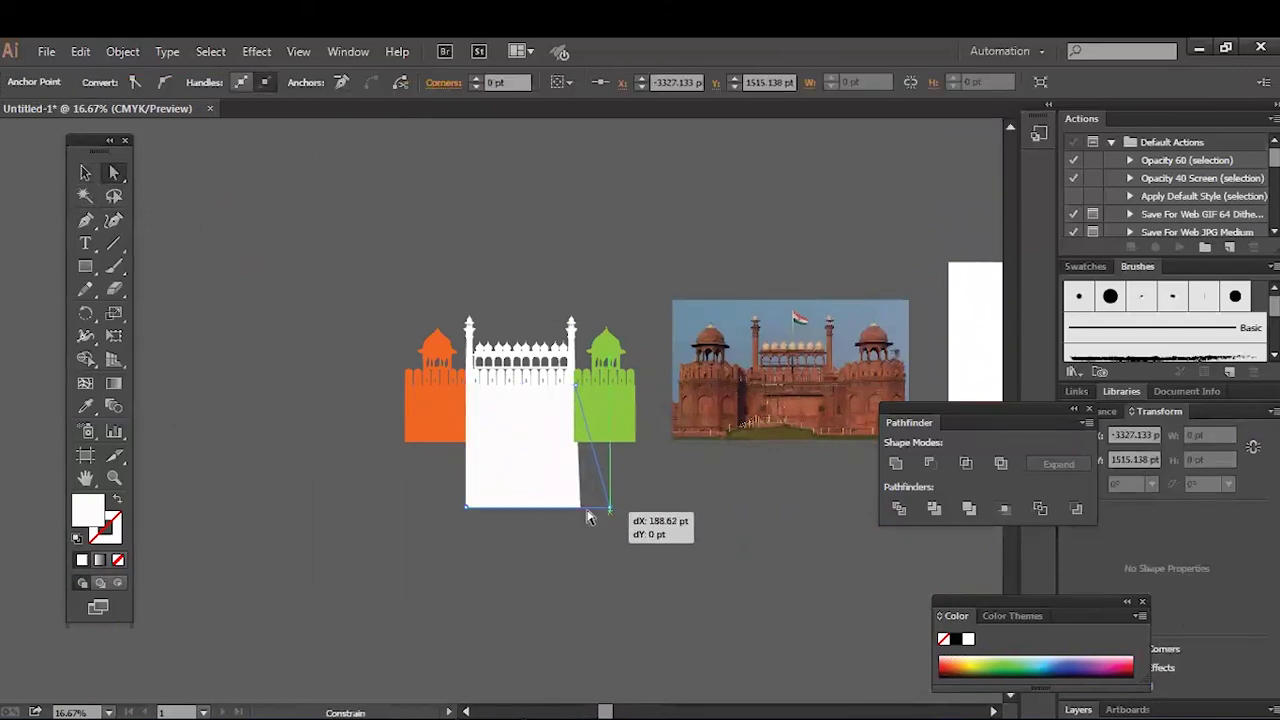
{"action": "left_click_drag", "start_coordinate": [466, 507], "coordinate": [445, 507]}
{"action": "left_click", "coordinate": [714, 571]}
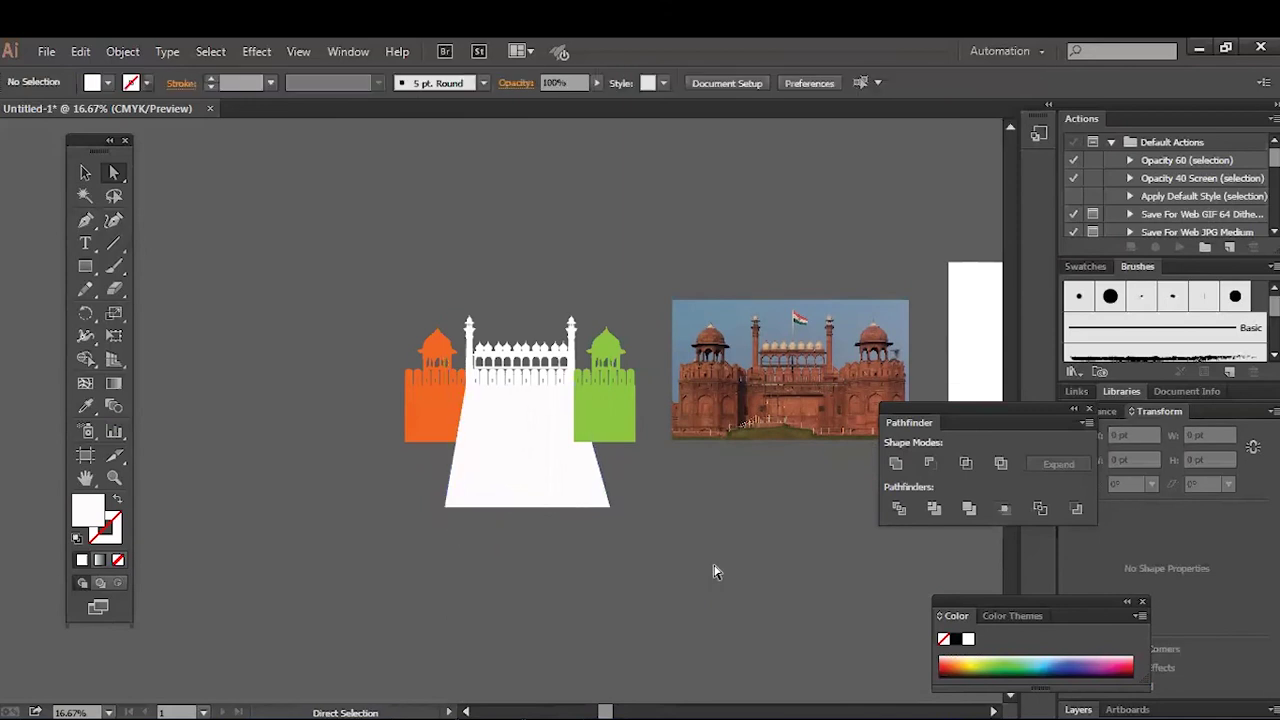
Step: Lengthen the orange left wall to the white trapezoid's base and splay its bottom-left corner outward
{"action": "left_click", "coordinate": [425, 425]}
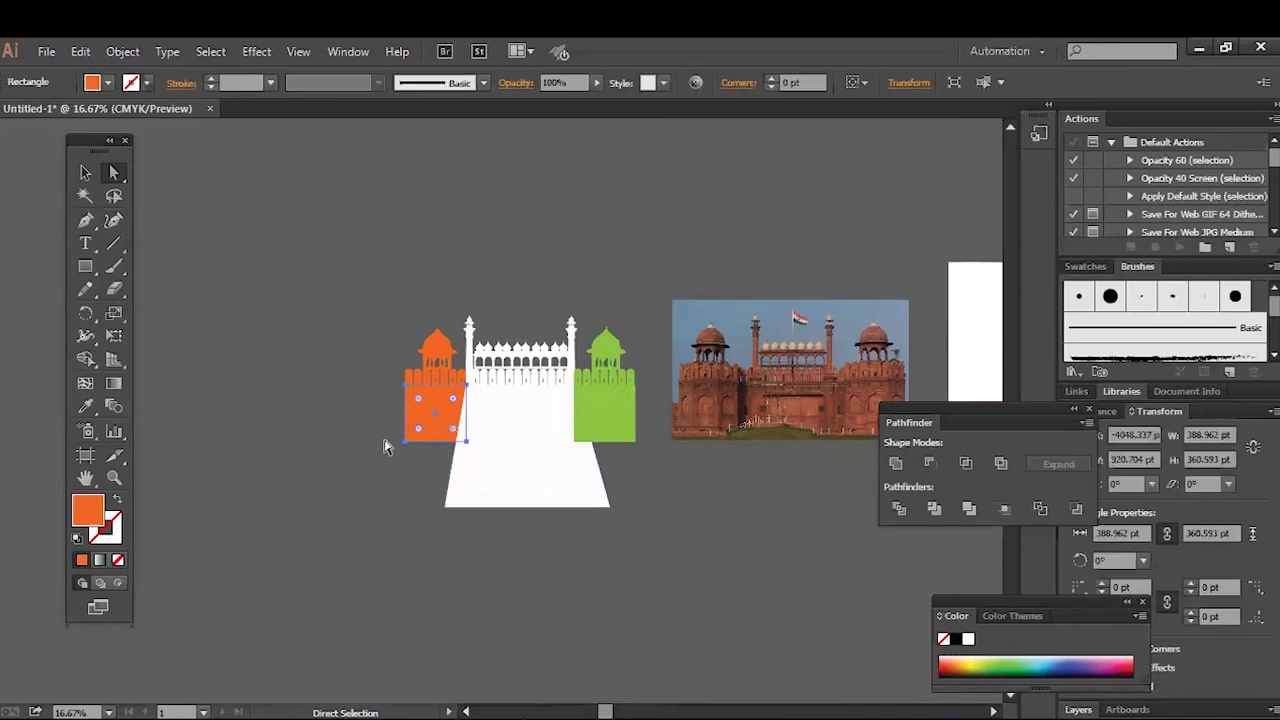
{"action": "key", "text": "ctrl+equal"}
{"action": "key", "text": "ctrl+equal"}
{"action": "key", "text": "v"}
{"action": "left_click", "coordinate": [354, 320]}
{"action": "mouse_move", "coordinate": [381, 357]}
{"action": "left_mouse_down"}
{"action": "mouse_move", "coordinate": [384, 435]}
{"action": "mouse_move", "coordinate": [437, 443]}
{"action": "left_mouse_up"}
{"action": "key", "text": "ctrl+z"}
{"action": "mouse_move", "coordinate": [381, 357]}
{"action": "left_mouse_down"}
{"action": "mouse_move", "coordinate": [384, 487]}
{"action": "mouse_move", "coordinate": [316, 515]}
{"action": "mouse_move", "coordinate": [243, 490]}
{"action": "left_mouse_up"}
{"action": "left_click", "coordinate": [115, 173]}
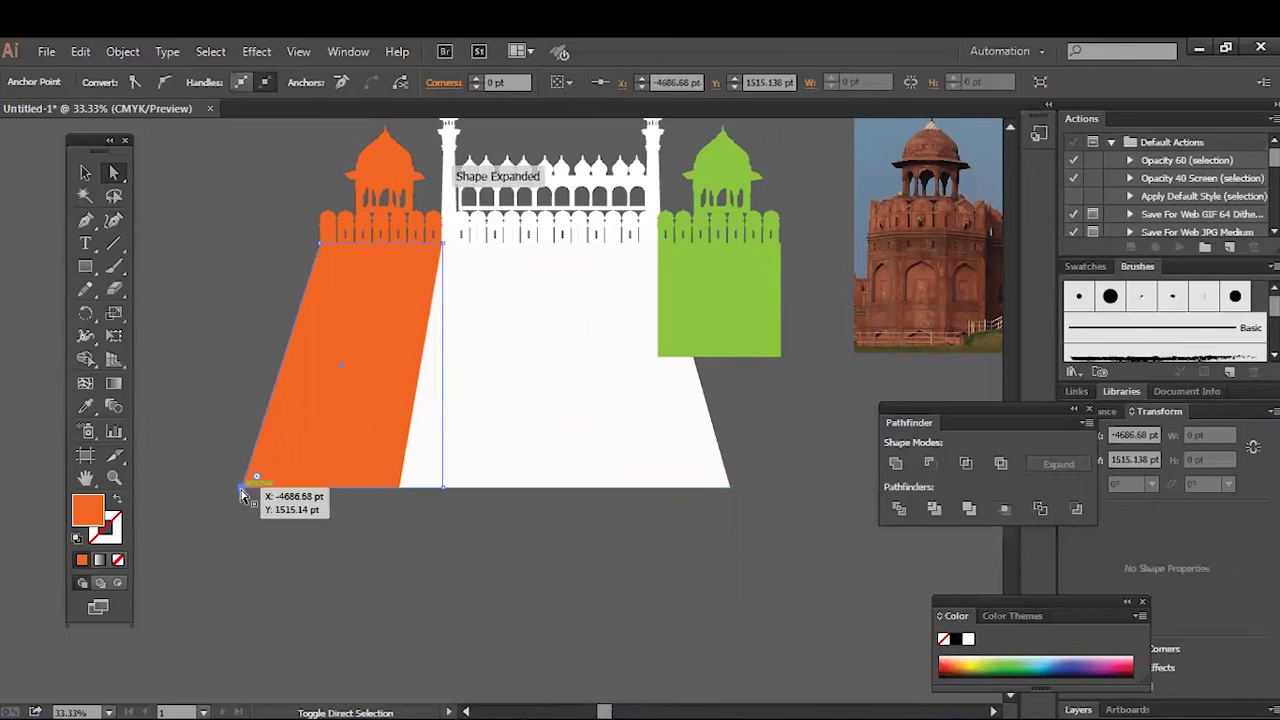
{"action": "left_click", "coordinate": [229, 506]}
{"action": "left_click_drag", "start_coordinate": [815, 415], "coordinate": [670, 410]}
{"action": "key", "text": "ctrl+minus"}
{"action": "key", "text": "ctrl+minus"}
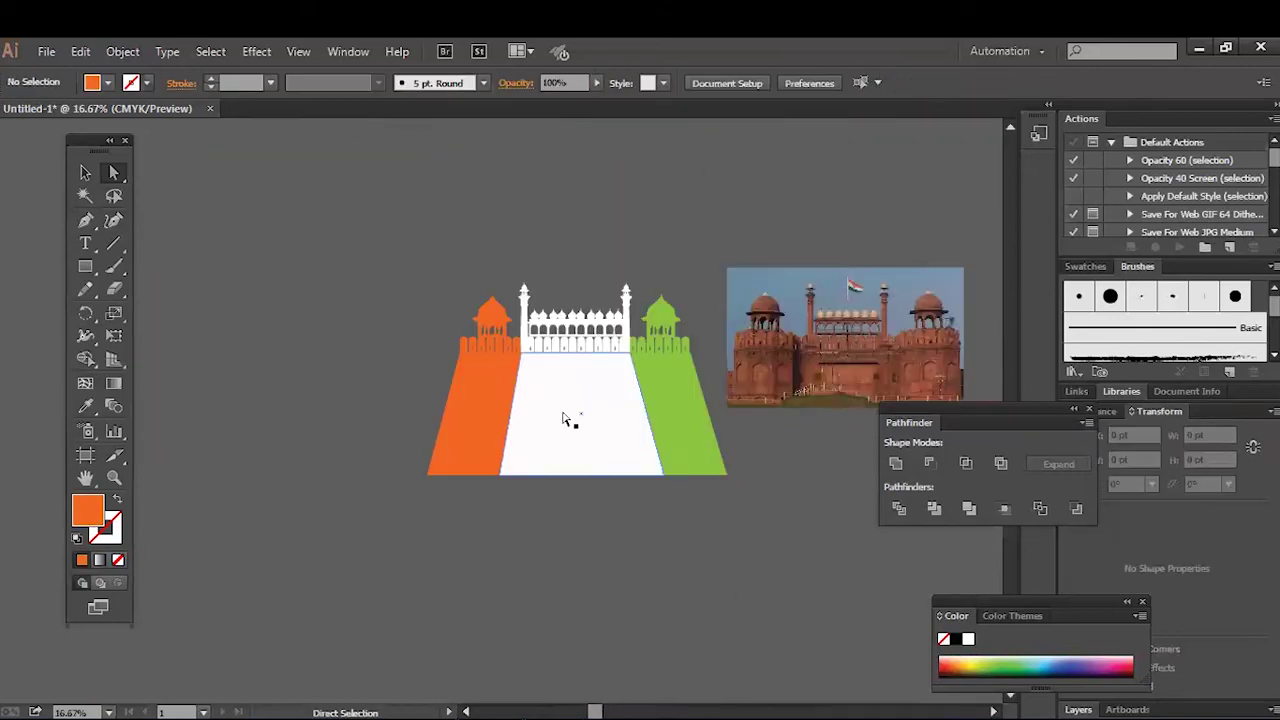
Step: Move the spare white rectangle aside and change its fill to yellow
{"action": "key", "text": "ctrl+minus"}
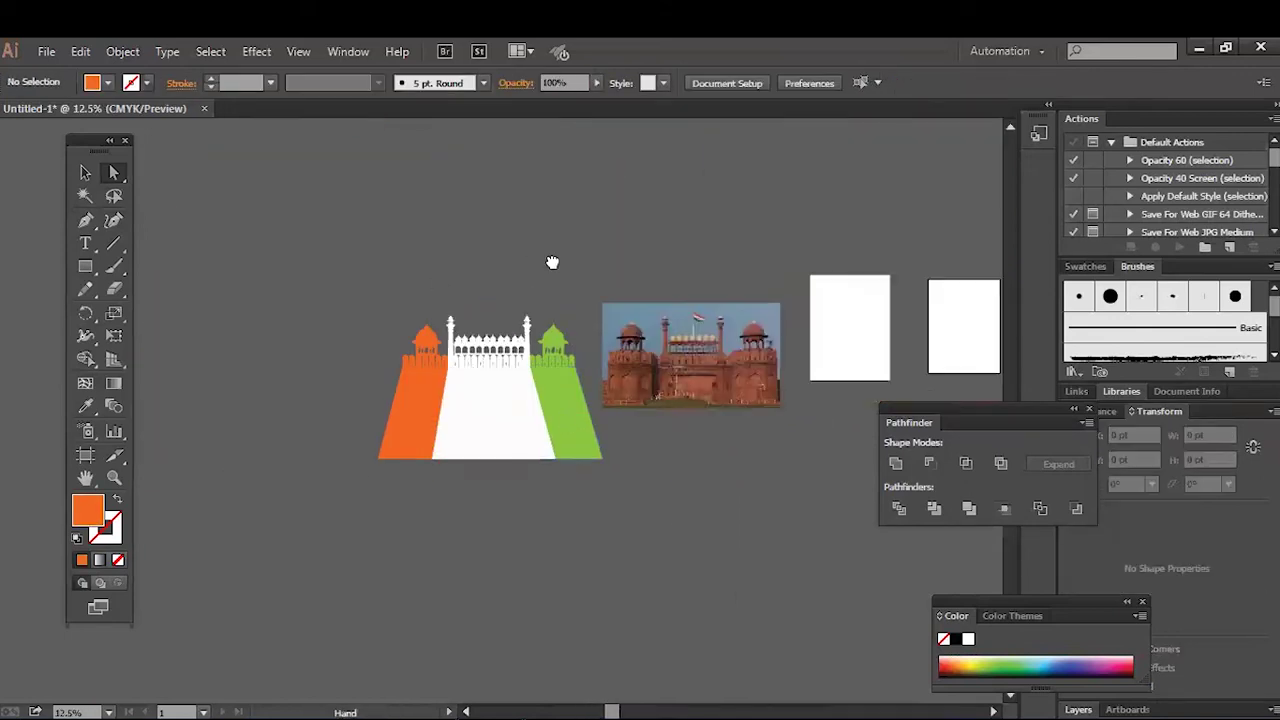
{"action": "key", "text": "v"}
{"action": "left_click_drag", "start_coordinate": [890, 330], "coordinate": [337, 297]}
{"action": "double_click", "coordinate": [87, 511]}
{"action": "left_click_drag", "start_coordinate": [700, 385], "coordinate": [693, 468]}
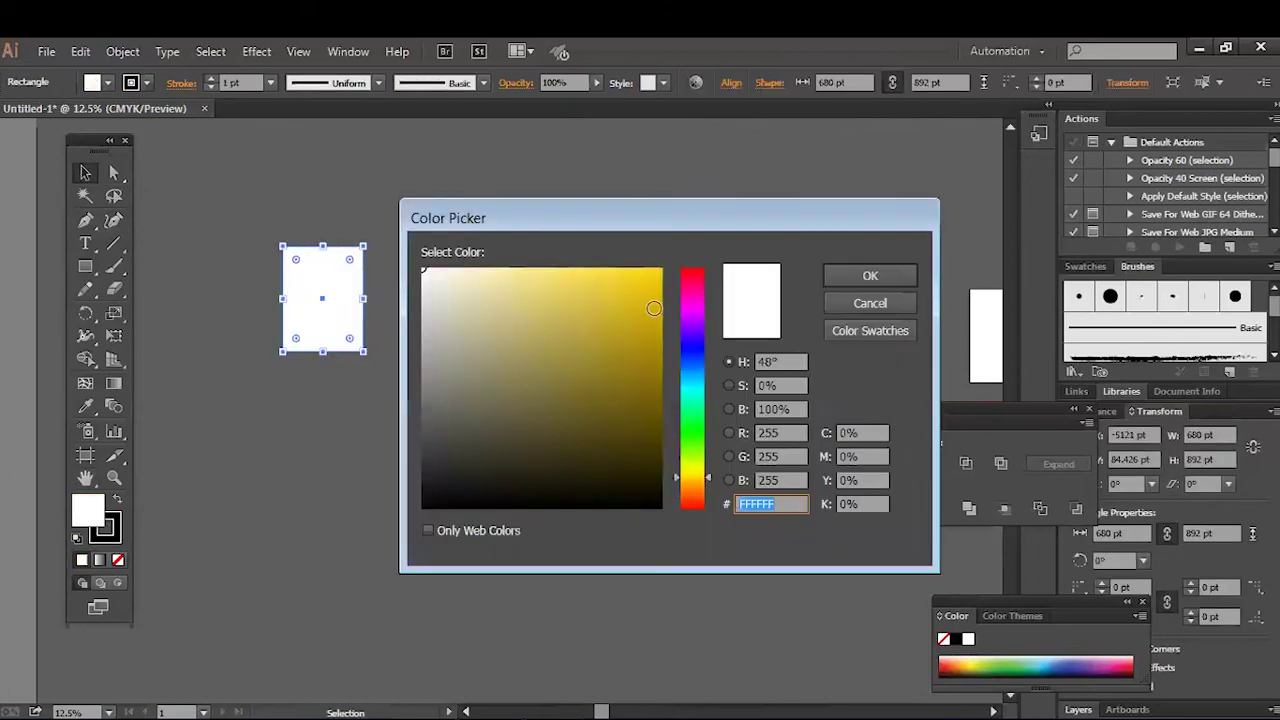
{"action": "left_click", "coordinate": [660, 270]}
Step: Scale the yellow rectangle to poster size over the fort and send it to back
{"action": "left_click", "coordinate": [870, 275]}
{"action": "left_click_drag", "start_coordinate": [363, 349], "coordinate": [437, 449]}
{"action": "left_click_drag", "start_coordinate": [332, 330], "coordinate": [540, 347]}
{"action": "right_click", "coordinate": [549, 298]}
{"action": "left_click", "coordinate": [860, 646]}
{"action": "left_click", "coordinate": [715, 295]}
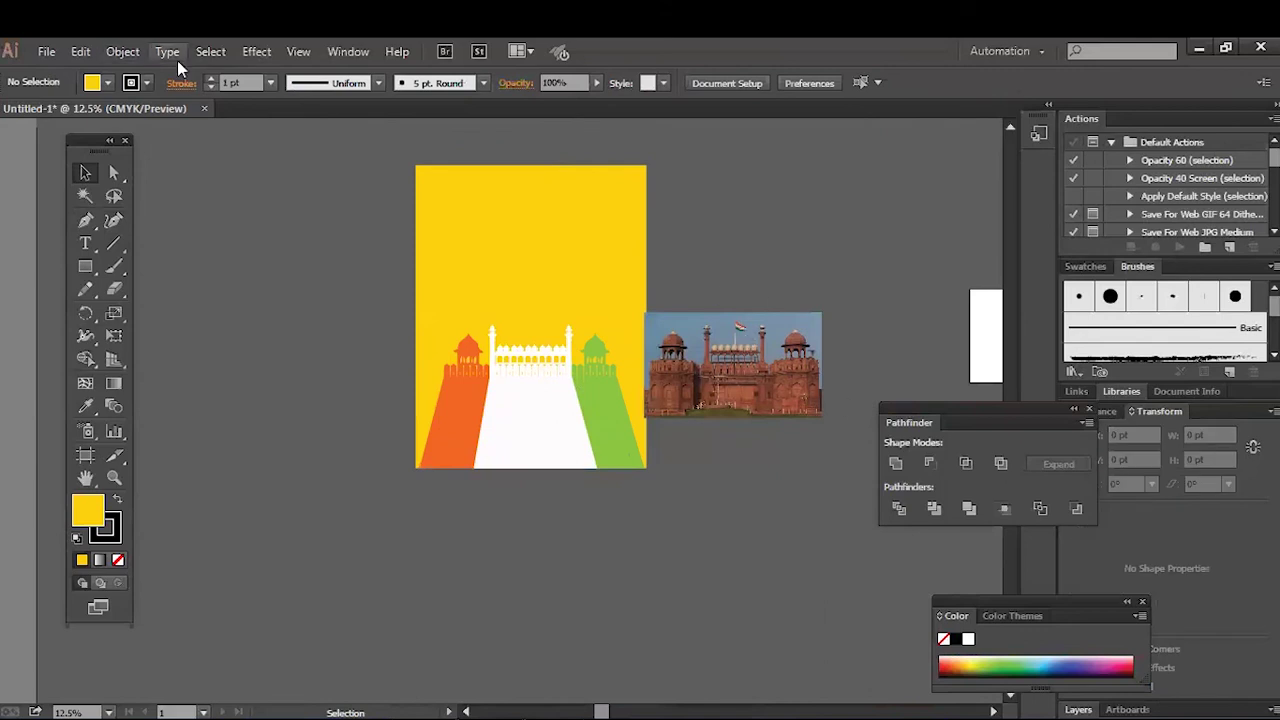
Step: Resize the yellow background to about 1952 x 2560.565 pt and review the whole poster
{"action": "key", "text": "ctrl+plus"}
{"action": "left_click_drag", "start_coordinate": [715, 330], "coordinate": [720, 233]}
{"action": "left_click", "coordinate": [197, 307]}
{"action": "left_click_drag", "start_coordinate": [197, 307], "coordinate": [91, 403]}
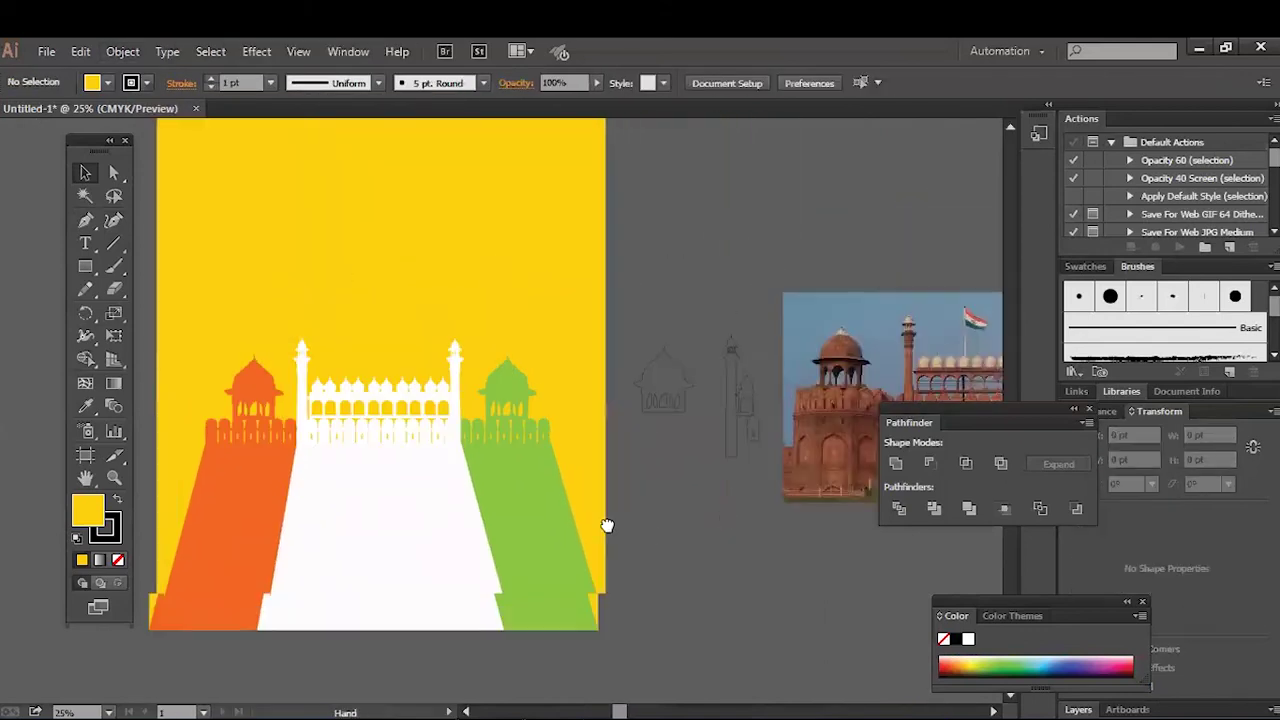
{"action": "key", "text": "ctrl+minus"}
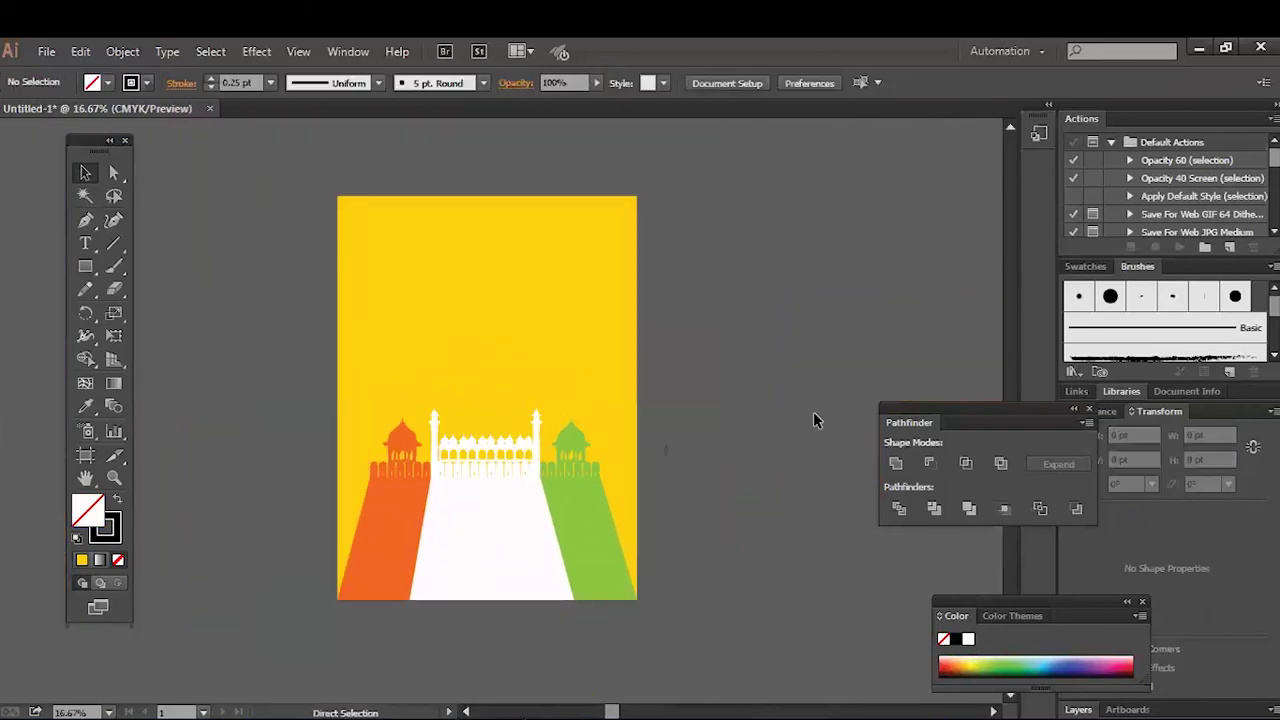